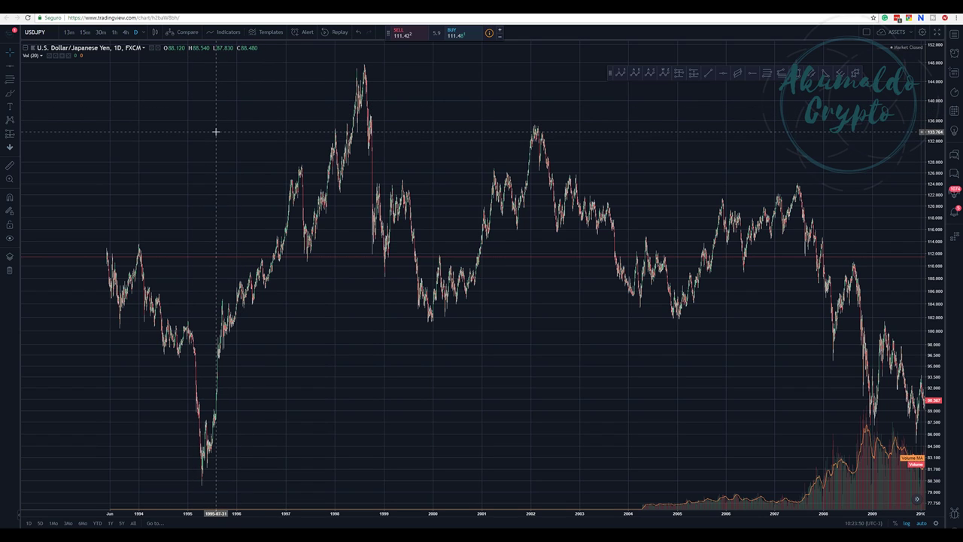
# Add the built-in Relative Strength Index indicator to the daily USDJPY chart
pyautogui.moveTo(196, 172); pyautogui.dragTo(185, 157)
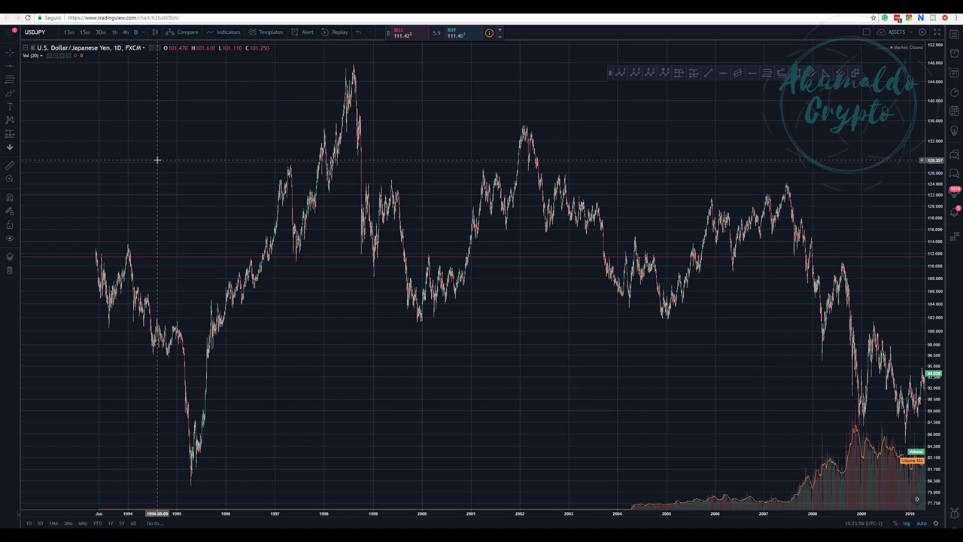
pyautogui.click(225, 32)
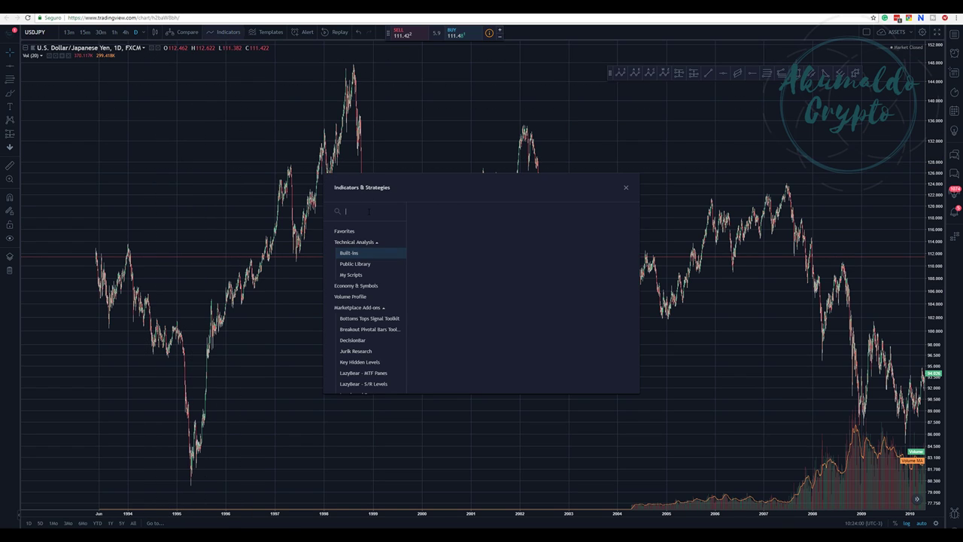
pyautogui.write('RSI')
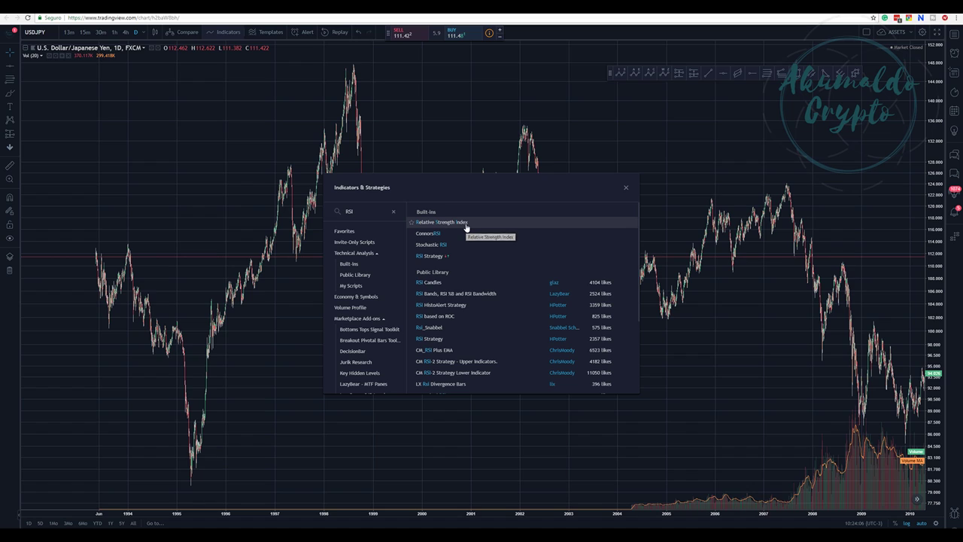
pyautogui.click(466, 223)
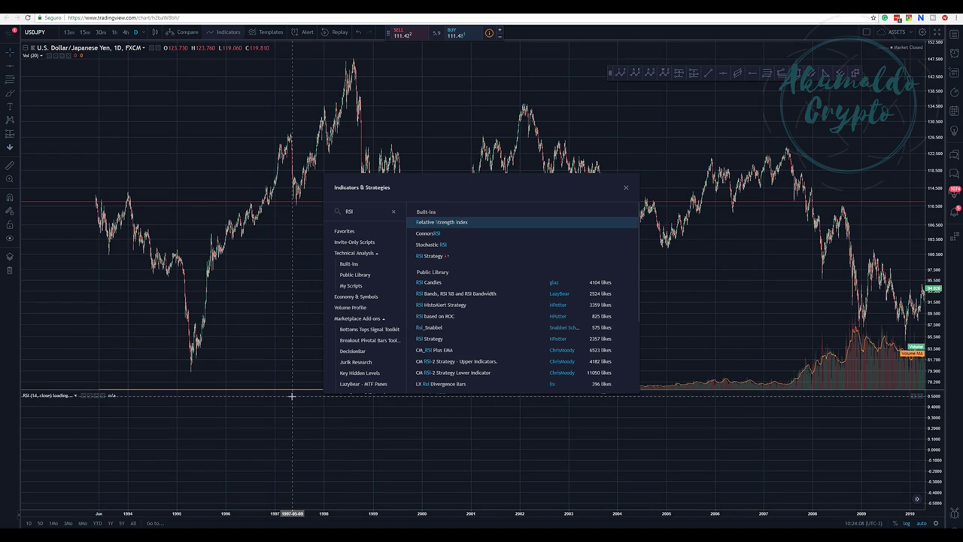
# Add the built-in Stochastic RSI indicator to the chart and close the indicator list
pyautogui.click(364, 213)
pyautogui.write('Sto')
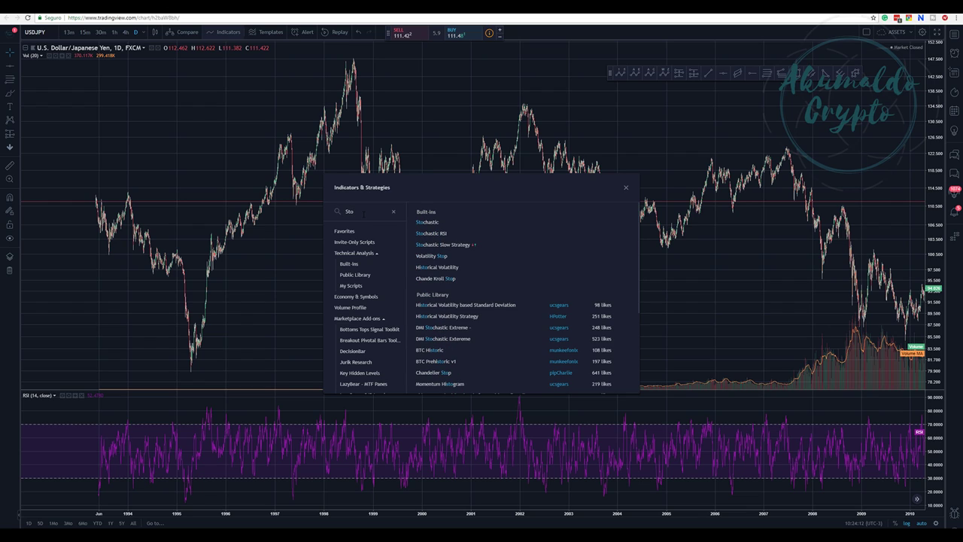
pyautogui.click(462, 235)
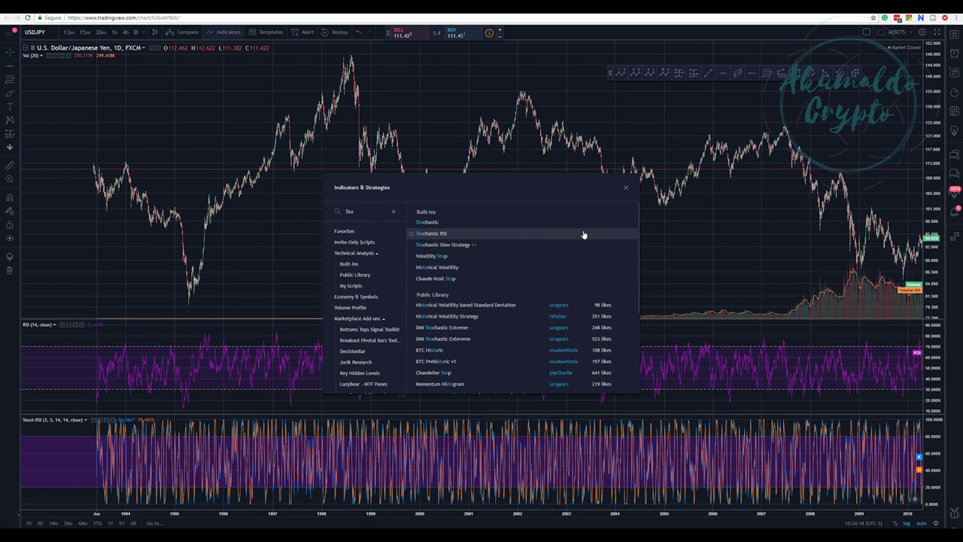
pyautogui.click(626, 187)
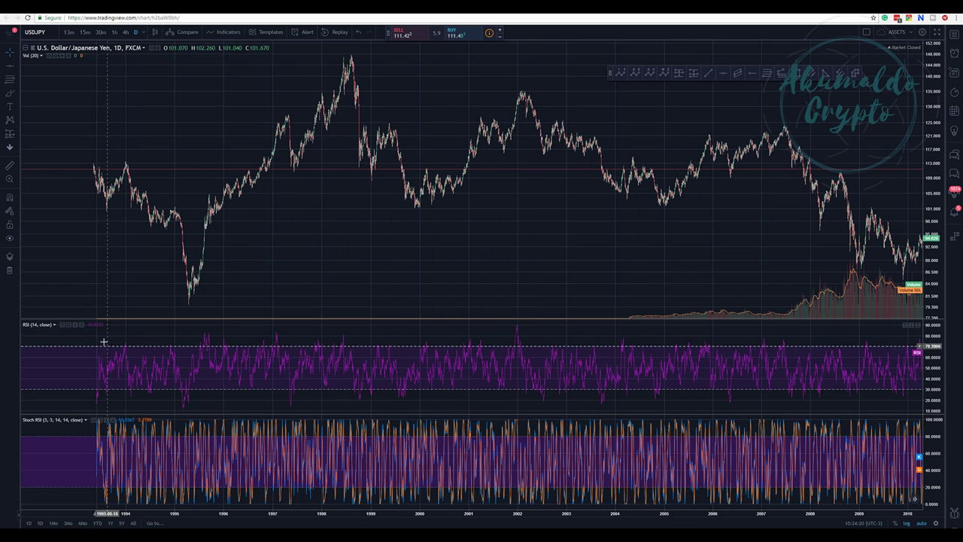
# Make the plotted line of the Relative Strength Index indicator thicker in its style settings
pyautogui.click(68, 325)
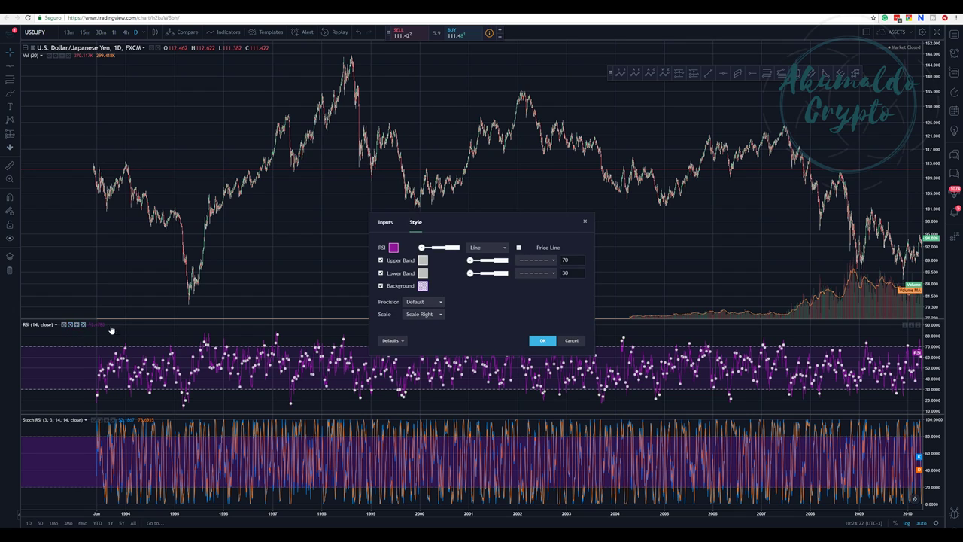
pyautogui.click(433, 247)
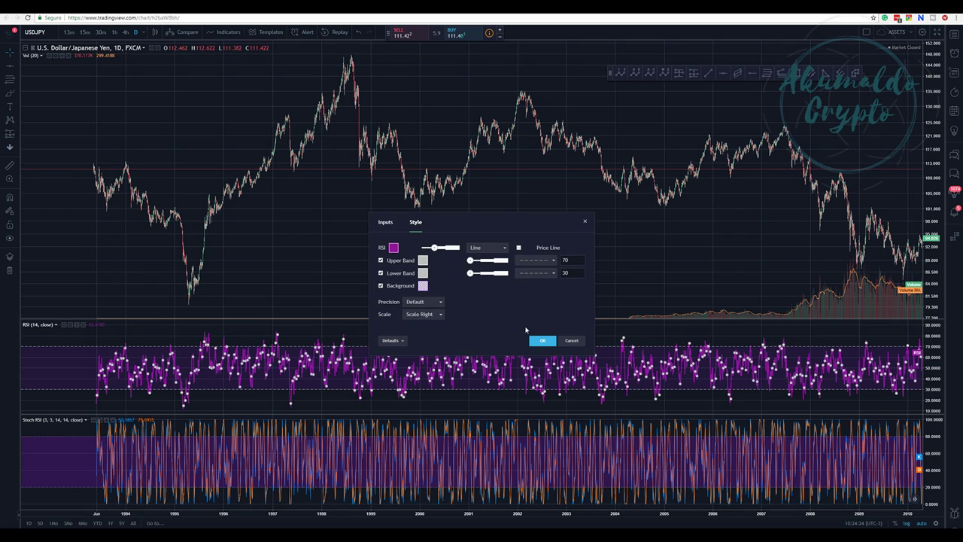
pyautogui.click(541, 340)
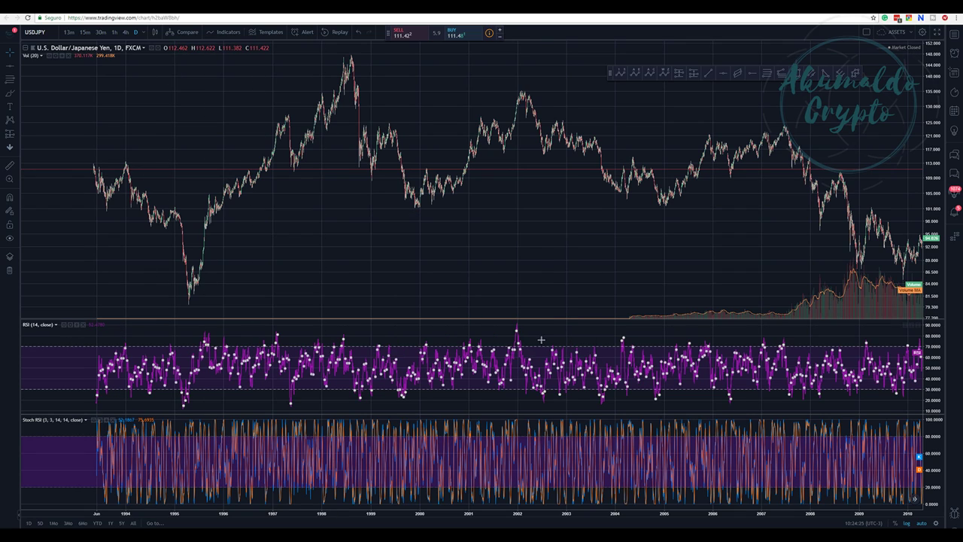
pyautogui.click(100, 420)
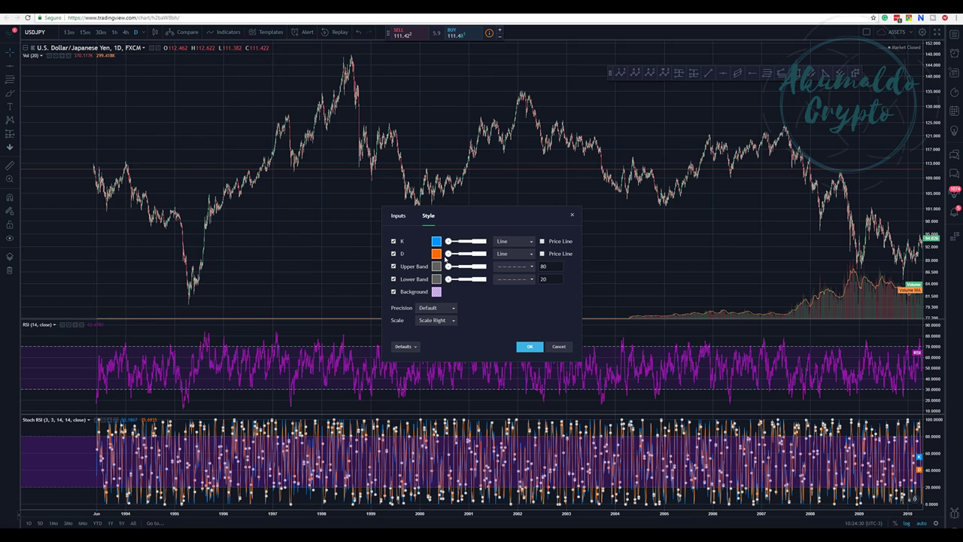
pyautogui.click(564, 349)
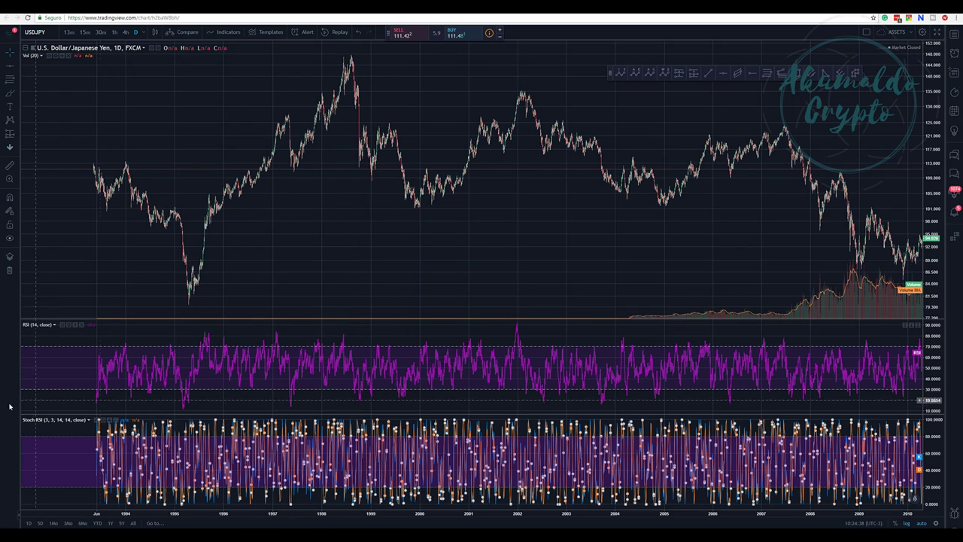
pyautogui.click(43, 452)
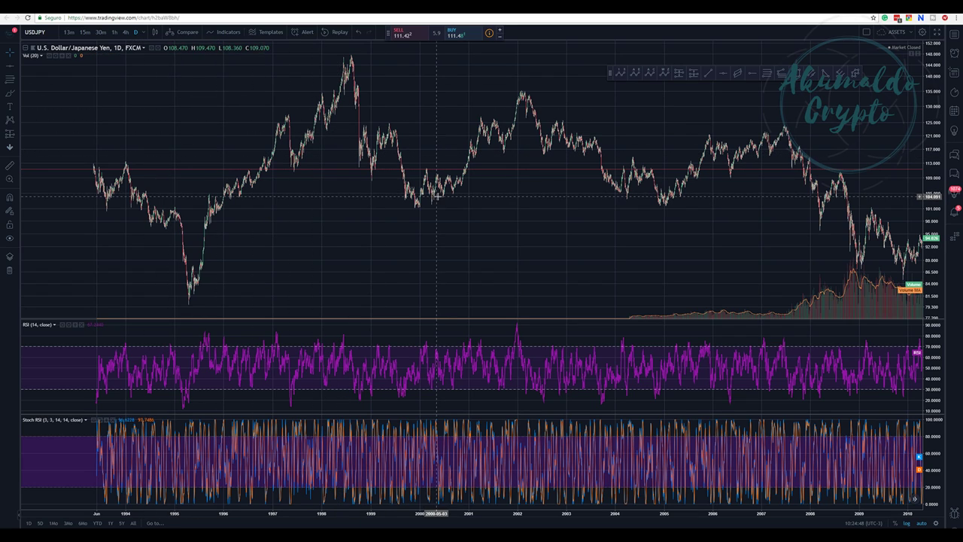
# Maximize the price pane and draw an ABC correction wave from the 1993 start, with A near 100.6, B near 114.6 and C at the 1995 low
pyautogui.doubleClick(324, 238)
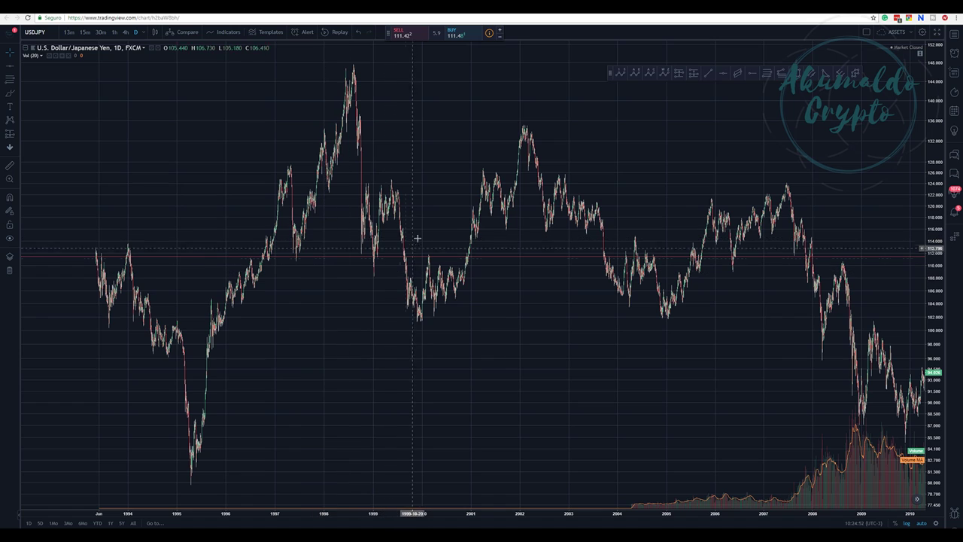
pyautogui.scroll(2, 449, 301)
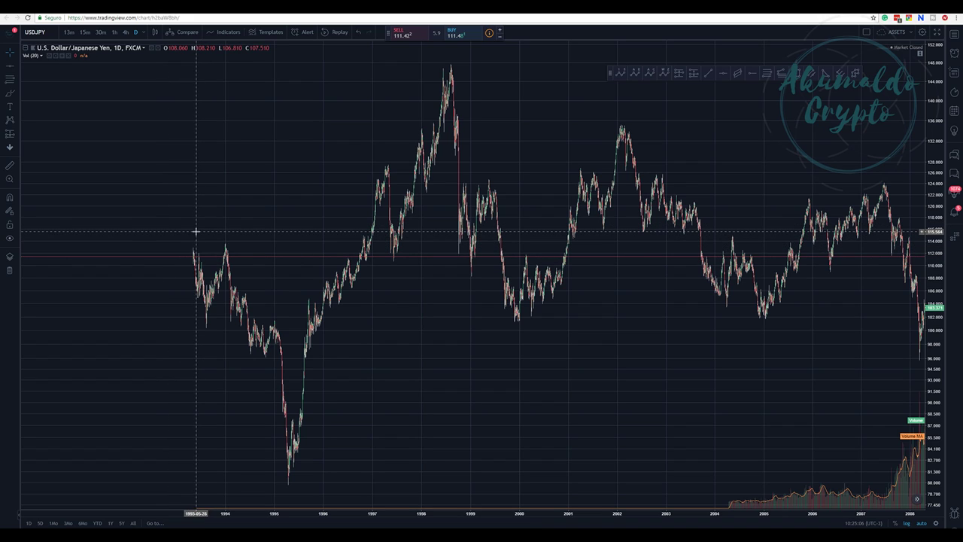
pyautogui.click(652, 74)
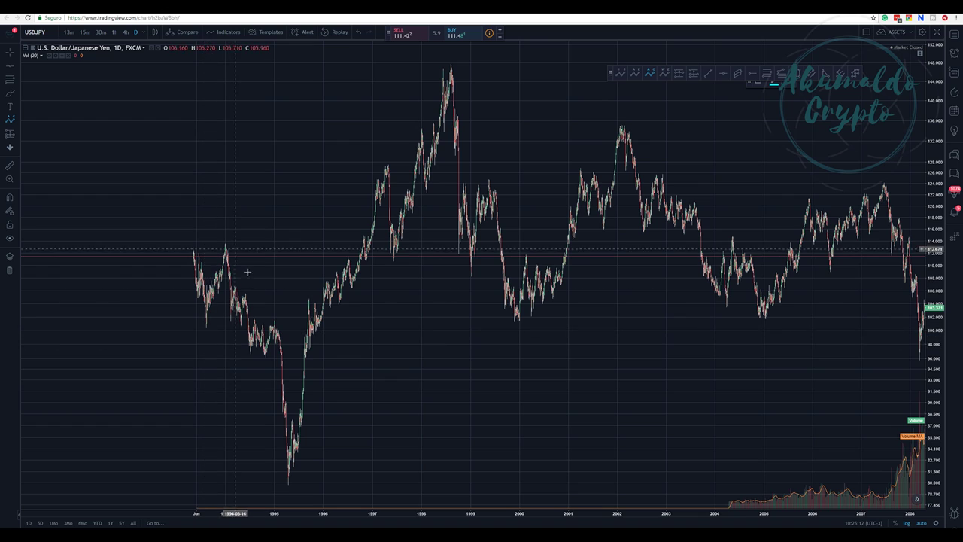
pyautogui.click(194, 238)
pyautogui.click(211, 334)
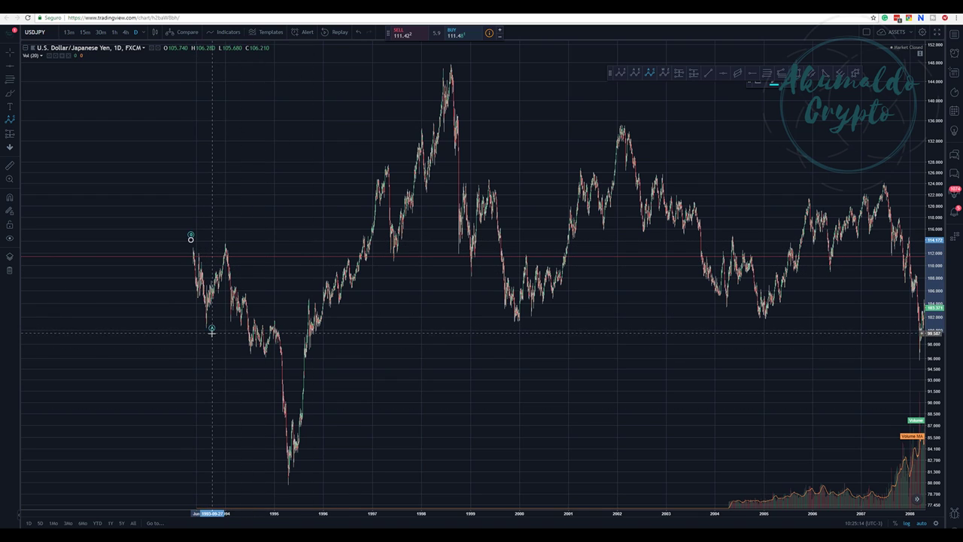
pyautogui.click(225, 235)
pyautogui.click(288, 491)
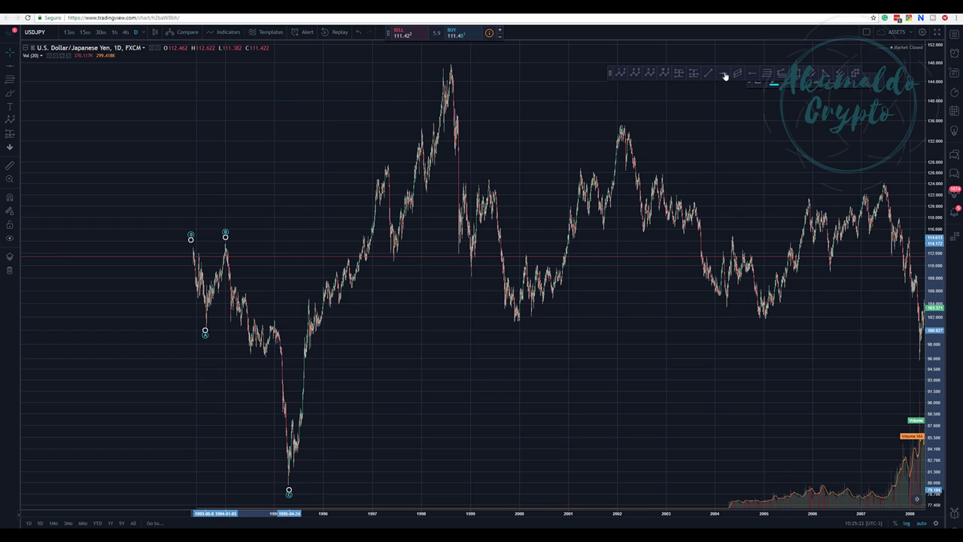
# Place a horizontal line at the 1995 low, about 79.69, and move the ABC wave's start, B and C points closer to the price extremes
pyautogui.click(313, 486)
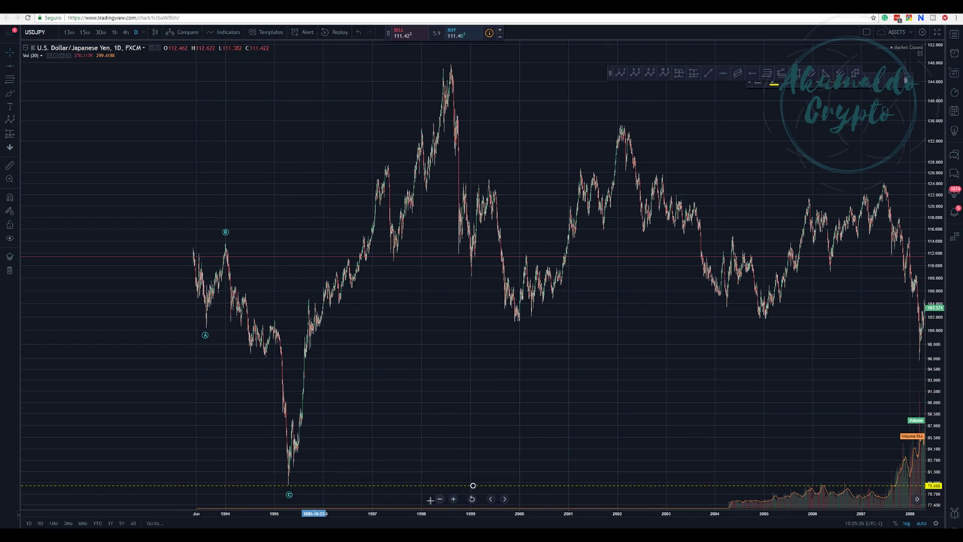
pyautogui.click(290, 489)
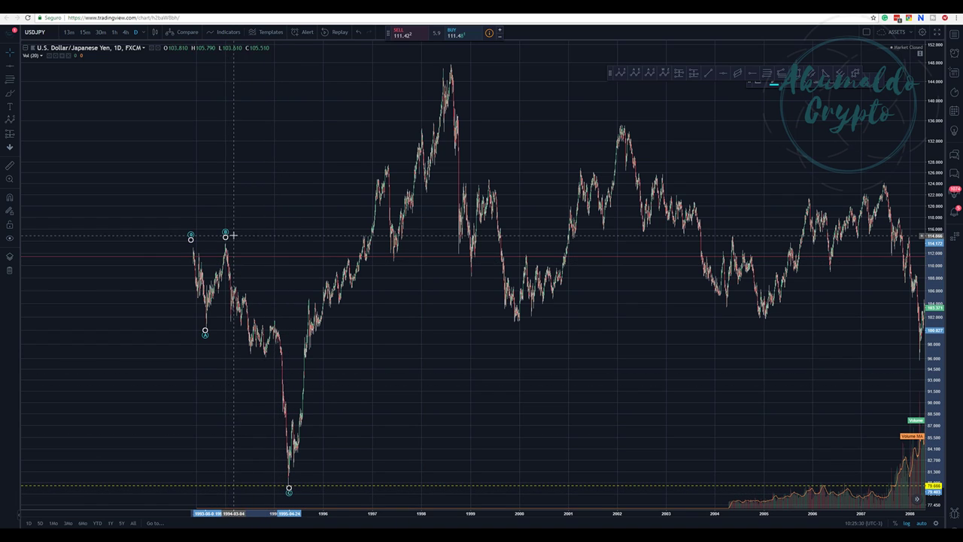
pyautogui.moveTo(224, 238); pyautogui.dragTo(194, 243)
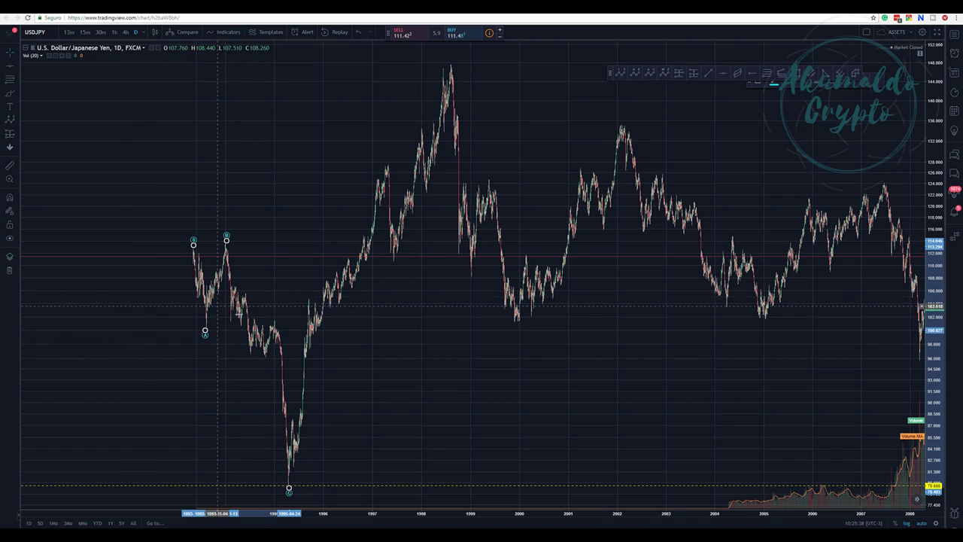
# Draw a five-wave Elliott impulse from the 1995 low, with iii above the 1997 peak, iv below the mid-1997 low and v above the 1998 high
pyautogui.click(391, 394)
pyautogui.moveTo(391, 393); pyautogui.dragTo(379, 393)
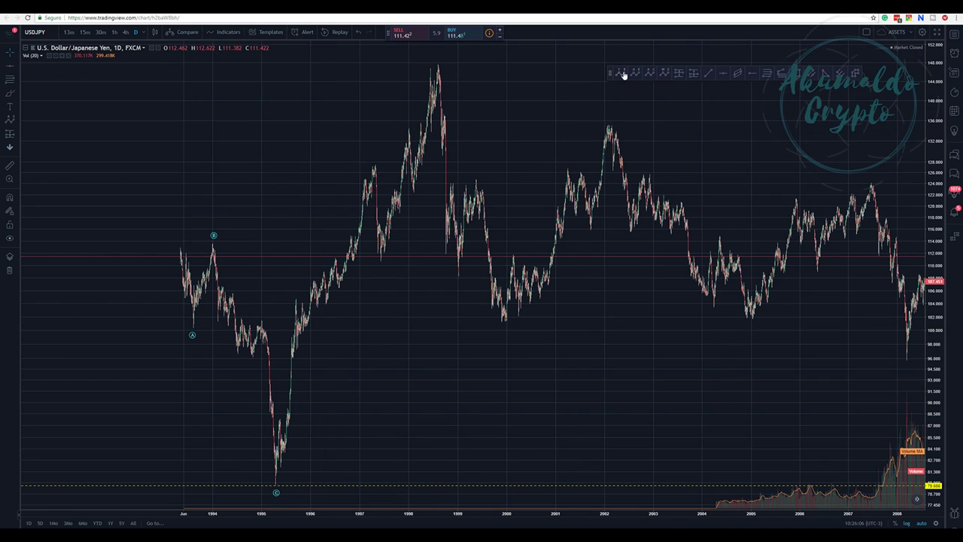
pyautogui.click(276, 488)
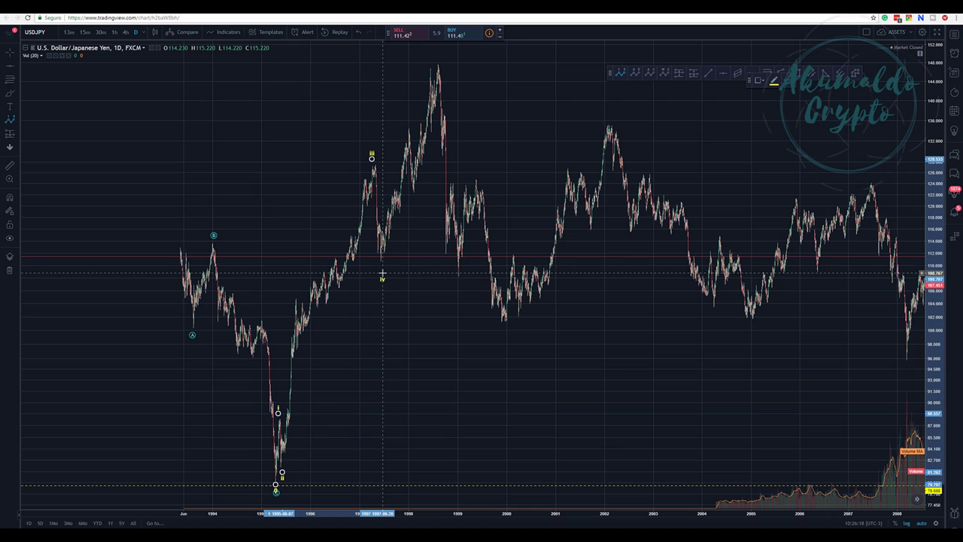
pyautogui.click(382, 275)
pyautogui.click(438, 56)
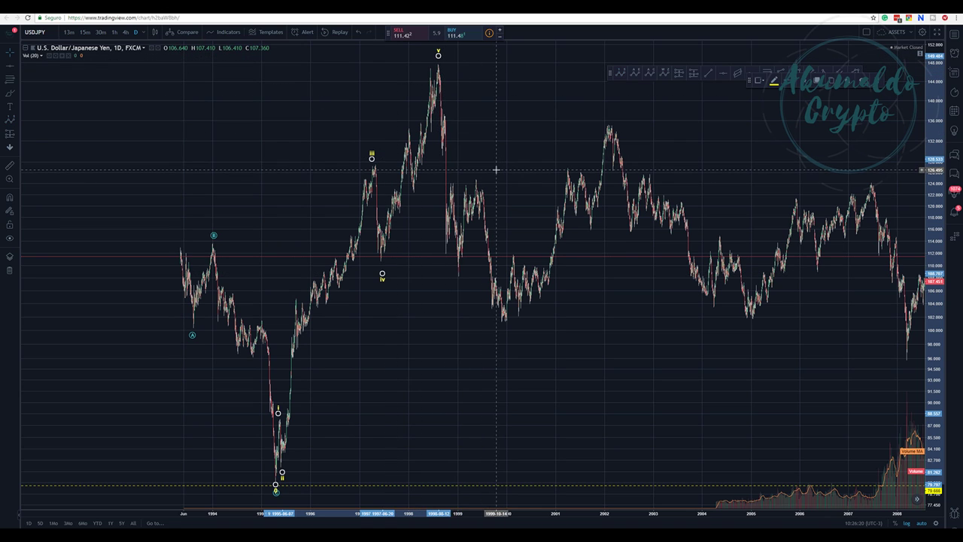
# Adjust the impulse wave's points to the price extremes: i near 88.0, ii near 81.8, iv near 110.2 and v near 147.9
pyautogui.scroll(4, 440, 241)
pyautogui.moveTo(281, 329); pyautogui.dragTo(458, 354)
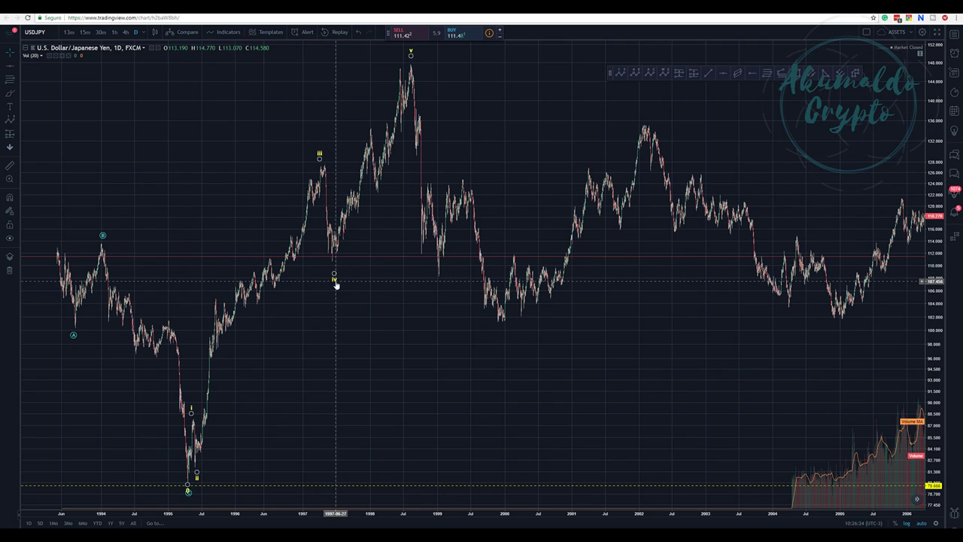
pyautogui.click(334, 282)
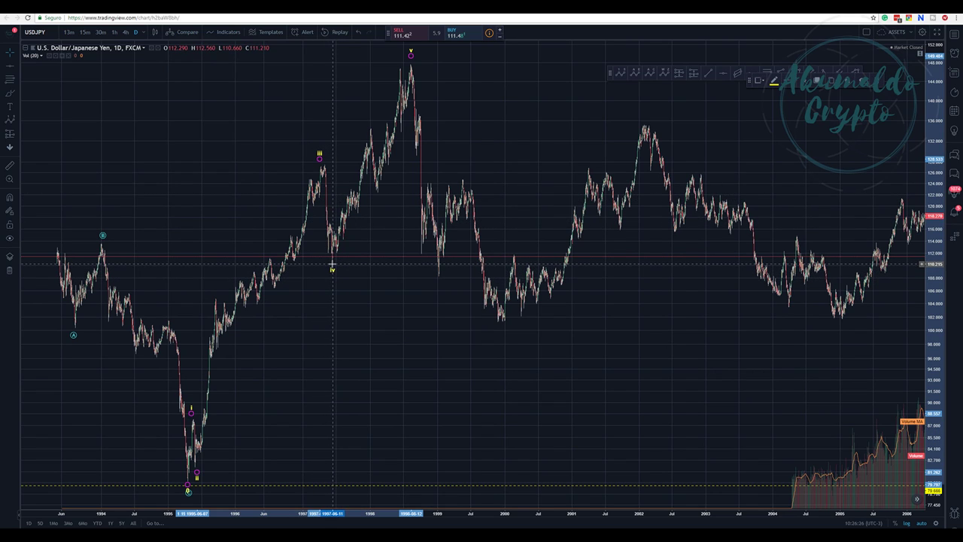
pyautogui.moveTo(344, 327); pyautogui.dragTo(447, 326)
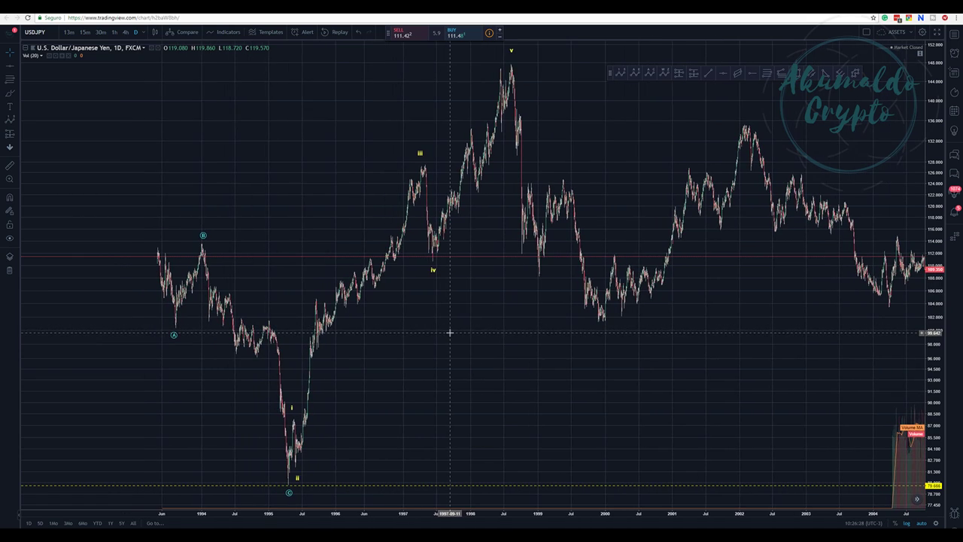
pyautogui.click(509, 57)
pyautogui.moveTo(509, 57); pyautogui.dragTo(512, 62)
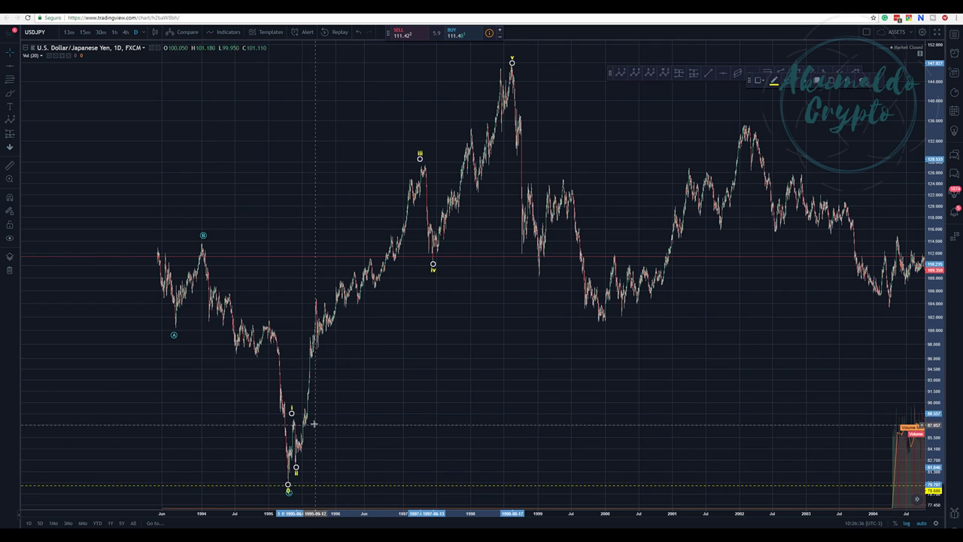
pyautogui.moveTo(293, 414); pyautogui.dragTo(296, 414)
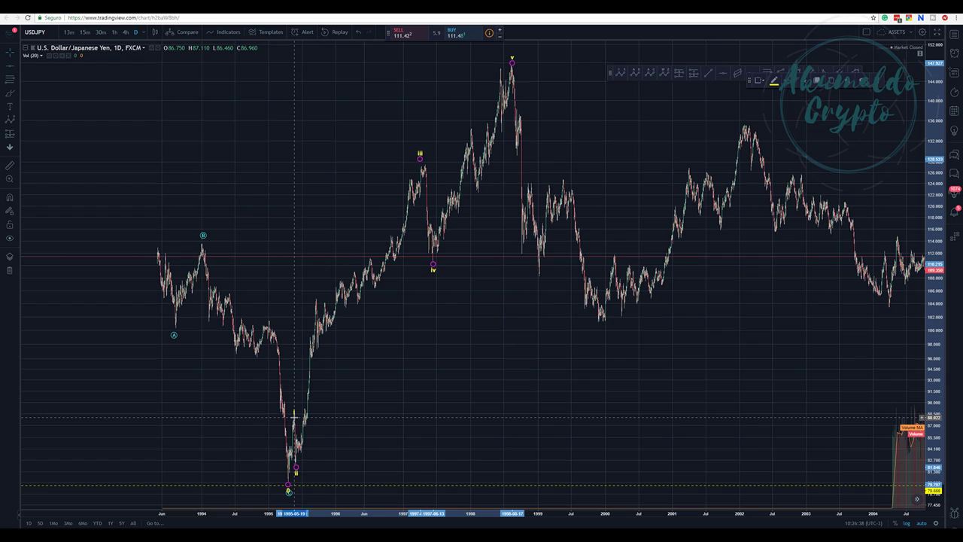
# Set the impulse wave's degree to Minute, keeping its yellow color
pyautogui.rightClick(294, 414)
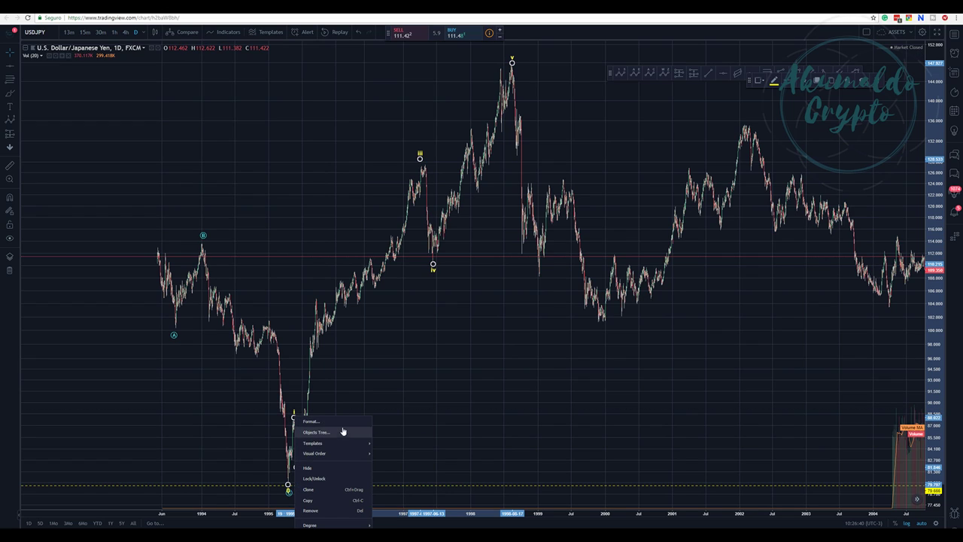
pyautogui.click(314, 422)
pyautogui.click(459, 287)
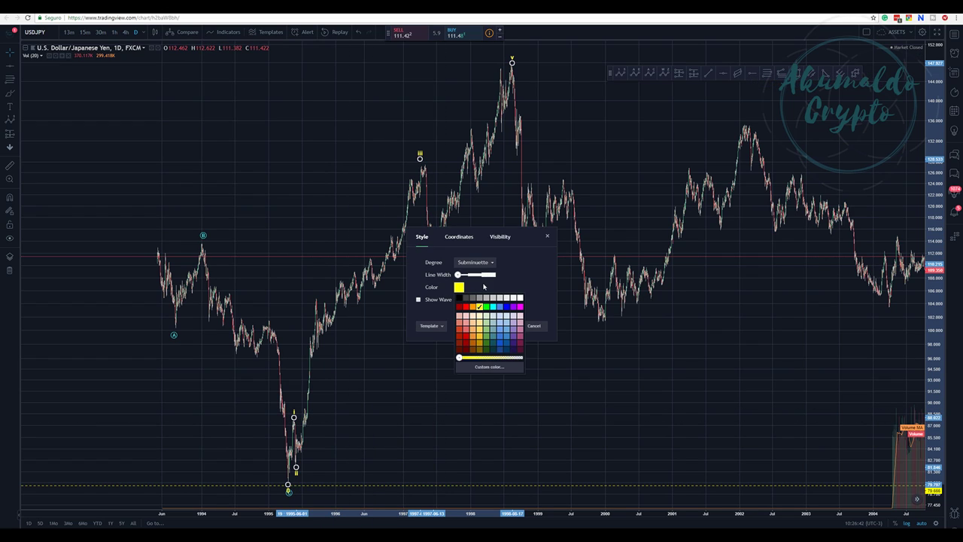
pyautogui.click(484, 286)
pyautogui.click(474, 262)
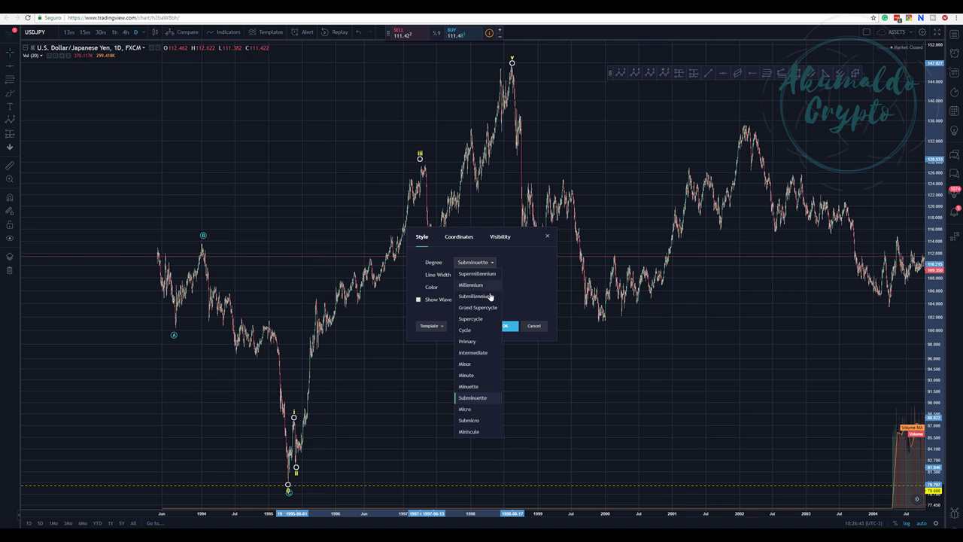
pyautogui.click(467, 375)
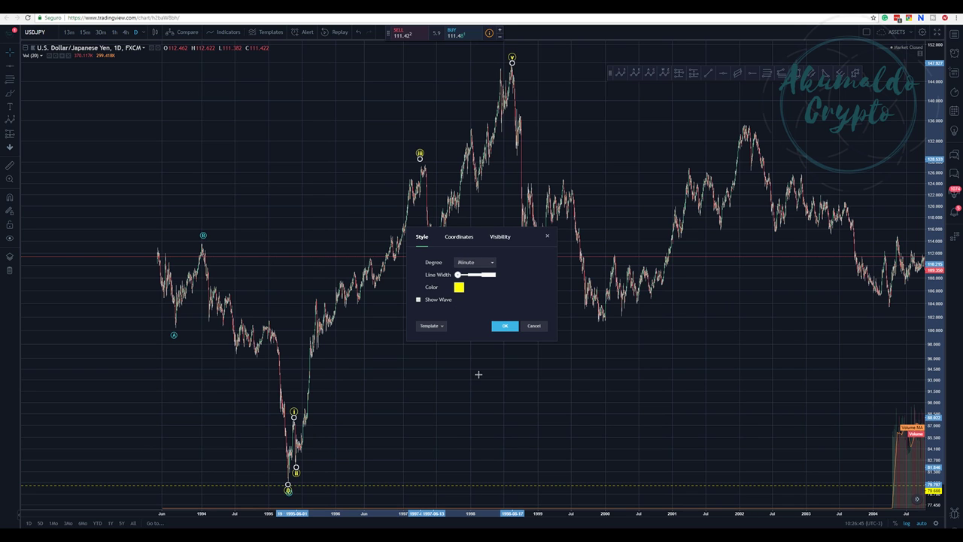
pyautogui.click(507, 325)
pyautogui.moveTo(491, 392); pyautogui.dragTo(462, 380)
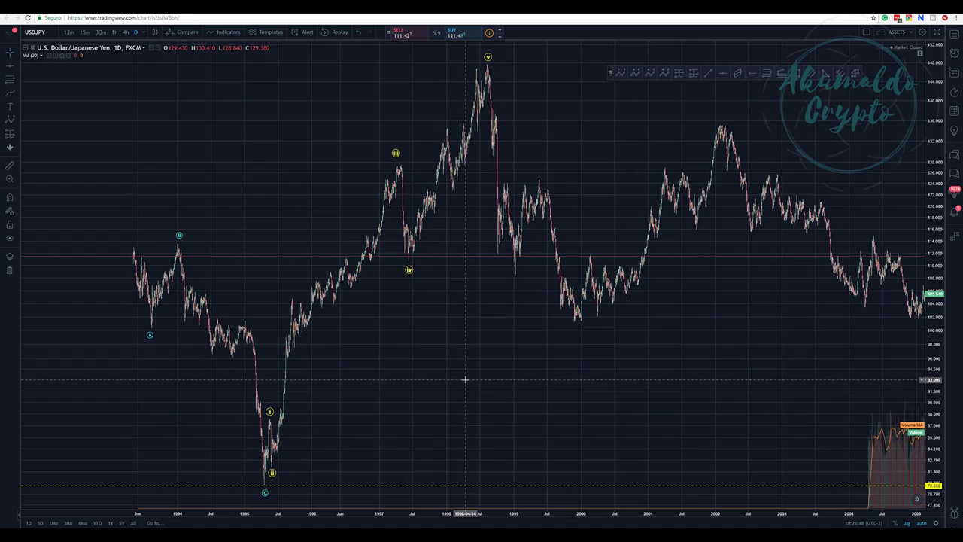
pyautogui.click(488, 58)
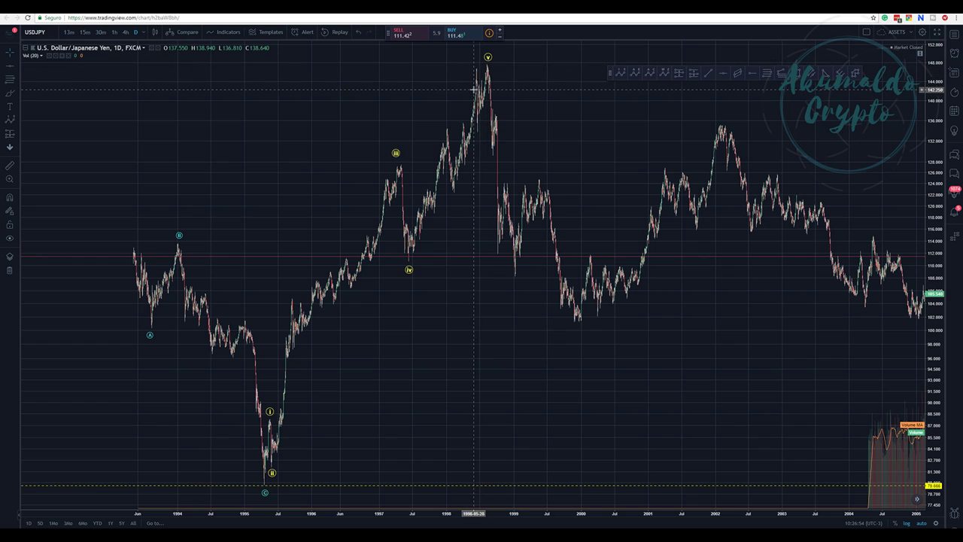
pyautogui.click(490, 51)
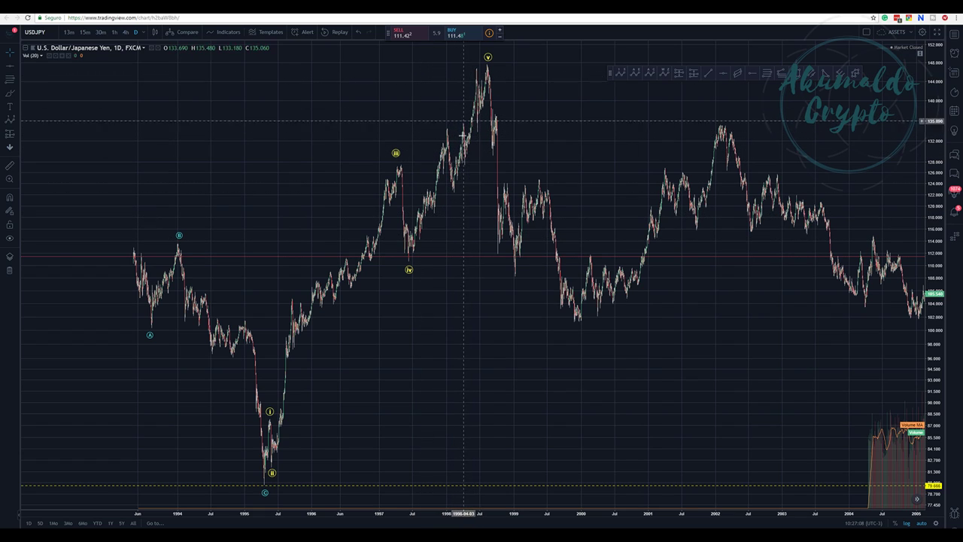
pyautogui.click(489, 64)
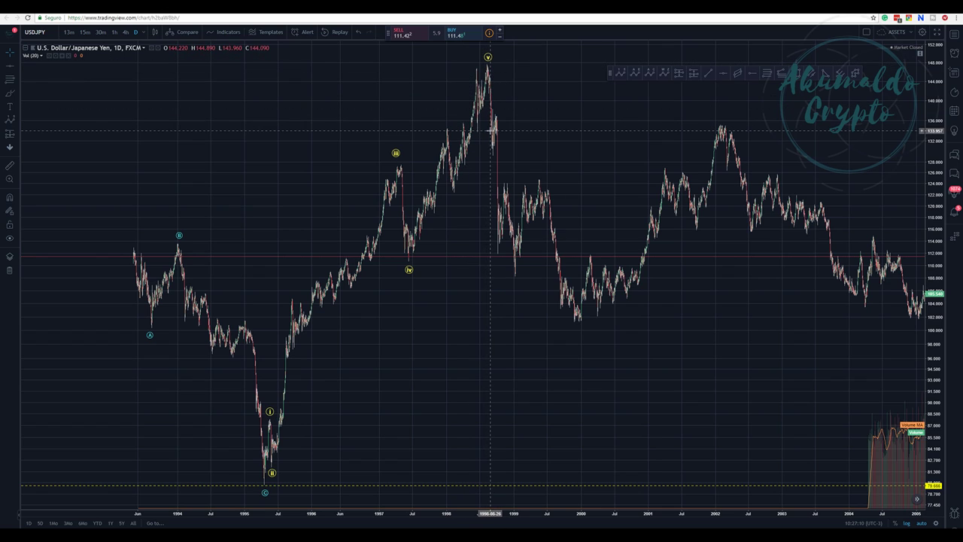
pyautogui.click(487, 67)
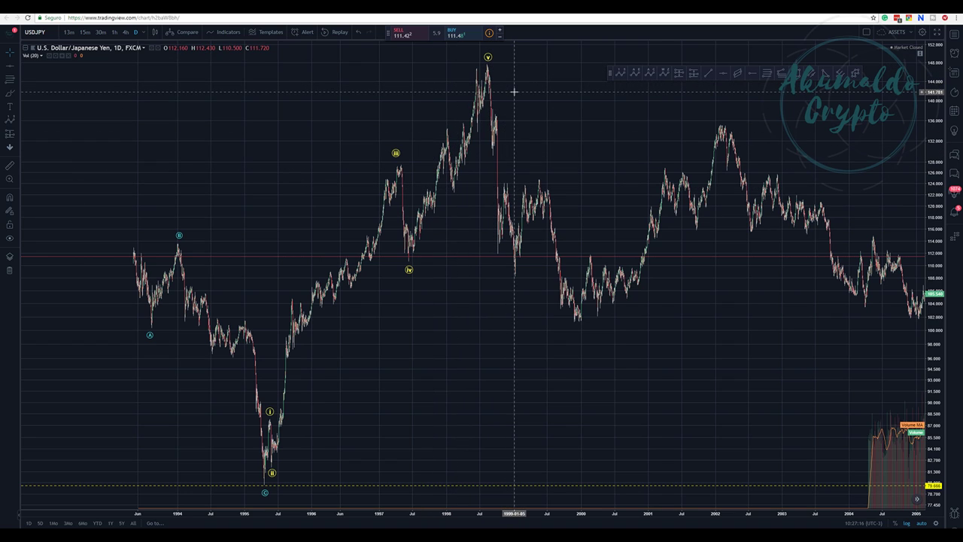
# Draw a larger five-wave Elliott impulse from the 1995 low, with point 1 above the 1998 high and points 2 to 5 parked above 1999–2000
pyautogui.hscroll(1, 526, 109)
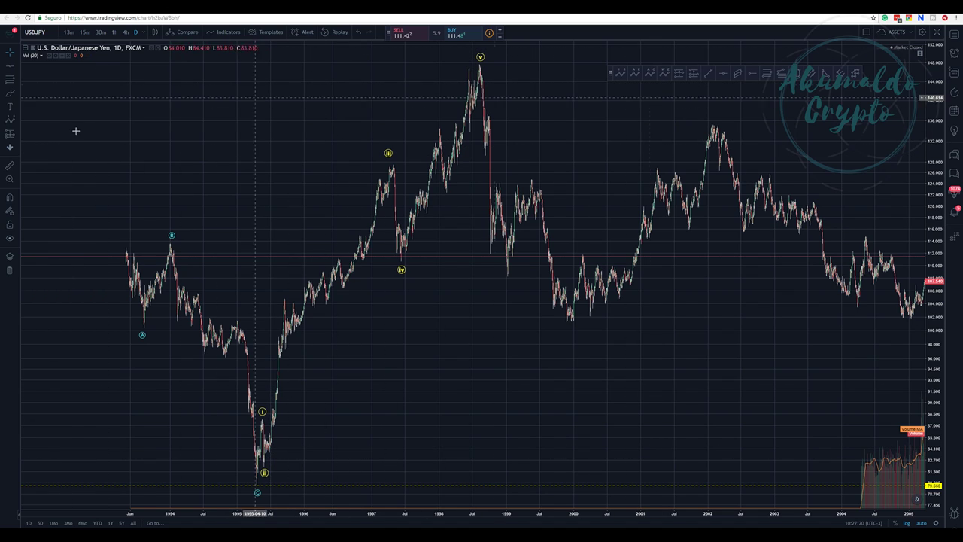
pyautogui.click(12, 120)
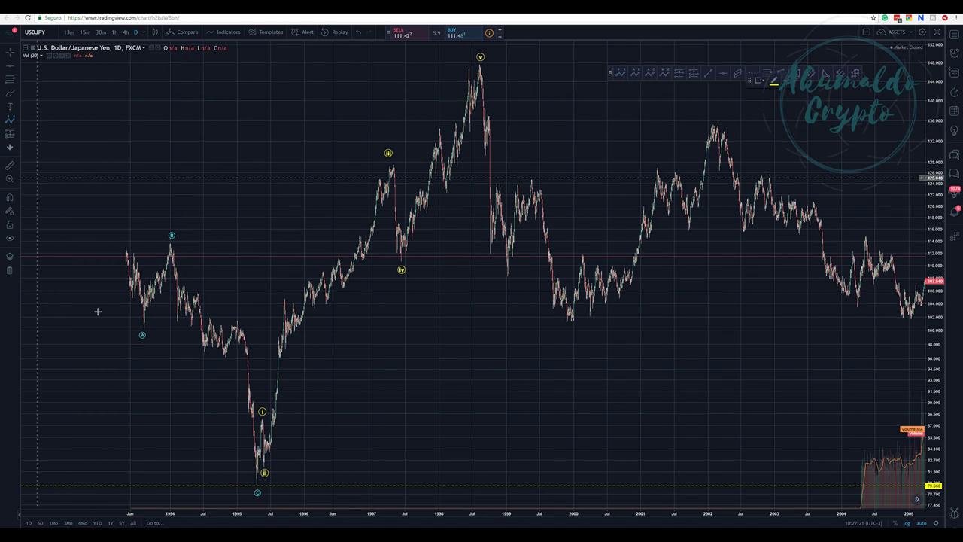
pyautogui.click(259, 492)
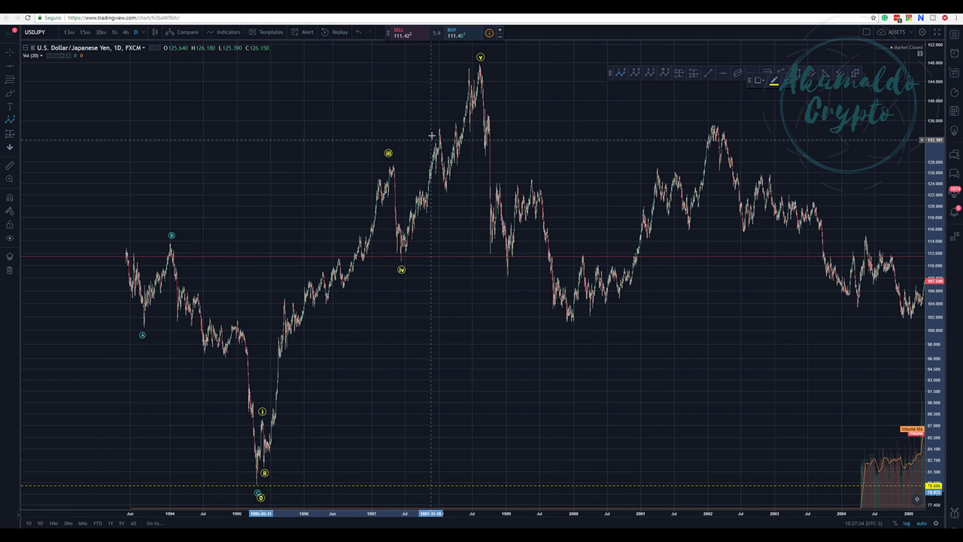
pyautogui.click(482, 45)
pyautogui.click(532, 67)
pyautogui.click(550, 52)
pyautogui.click(565, 80)
pyautogui.doubleClick(584, 57)
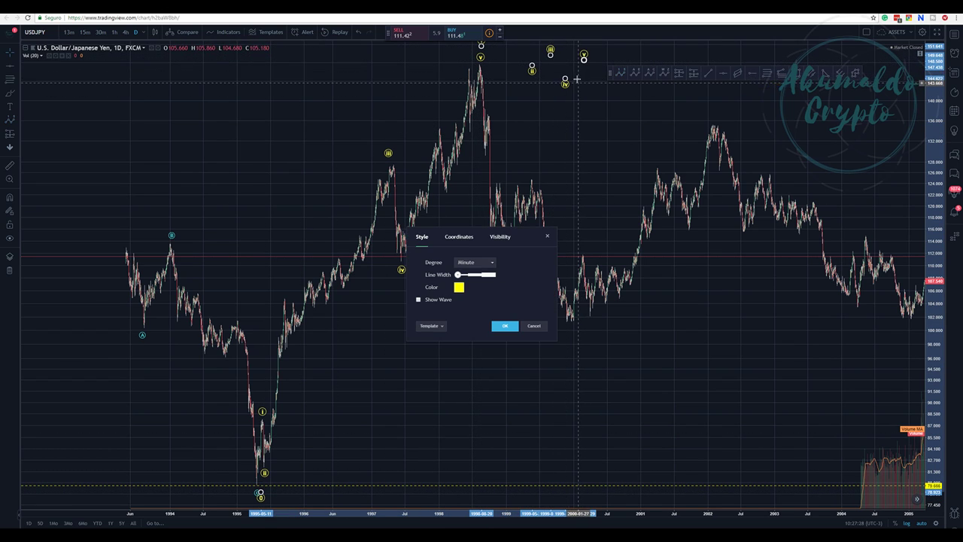
# Set the new impulse wave's degree to Minor and its color to white
pyautogui.click(475, 264)
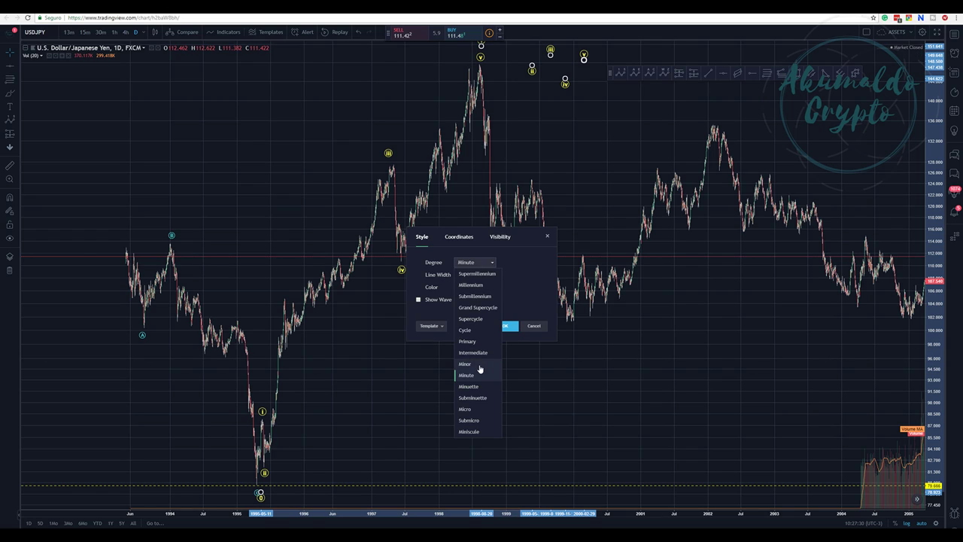
pyautogui.click(477, 364)
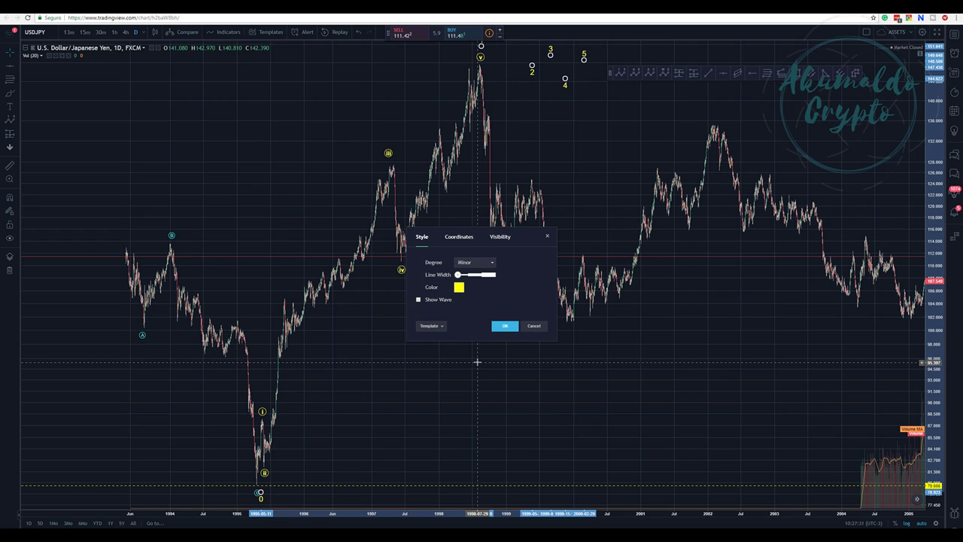
pyautogui.click(459, 289)
pyautogui.click(521, 298)
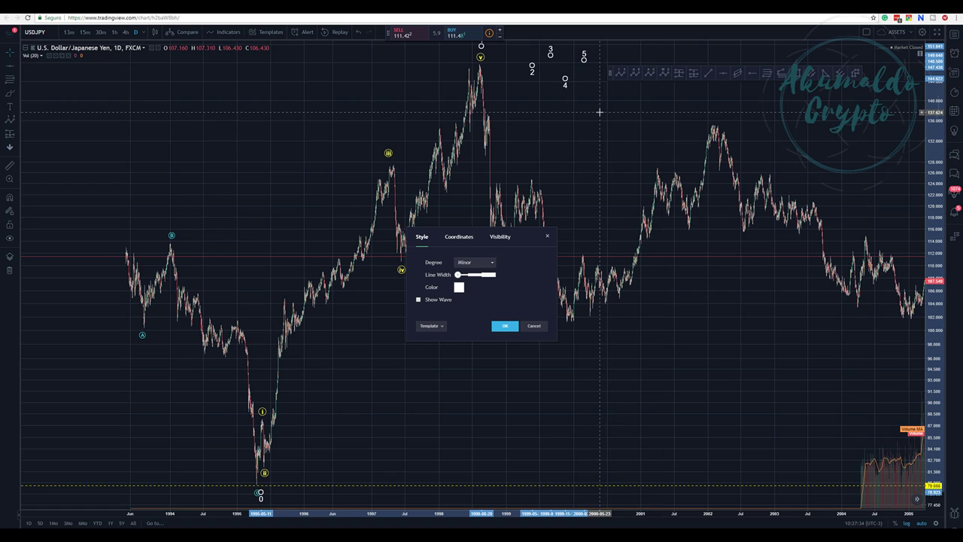
pyautogui.press('Return')
# Move points 2, 3 and 5 of the white impulse higher above 1999–2000, and place point 1 just above the v label, near 153.6
pyautogui.scroll(-4, 602, 121)
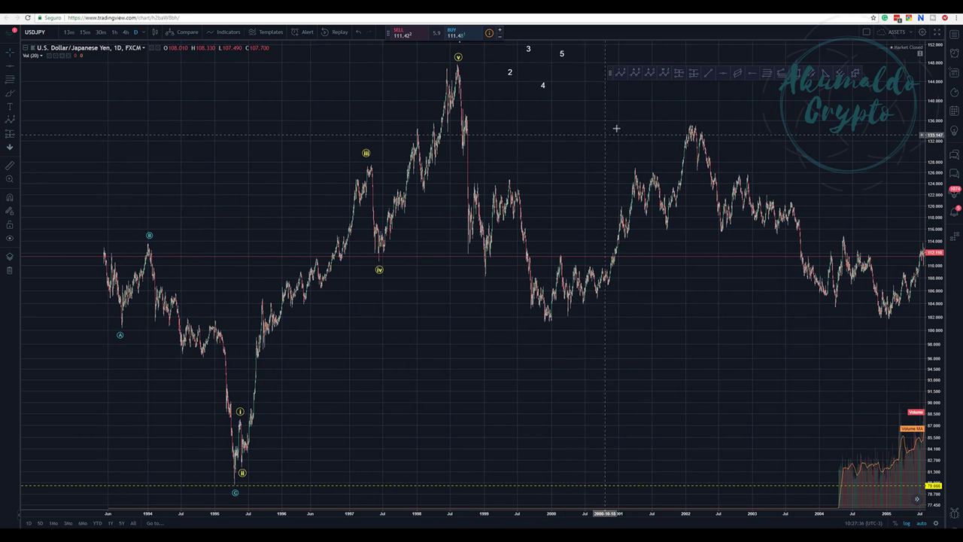
pyautogui.moveTo(937, 89); pyautogui.dragTo(938, 113)
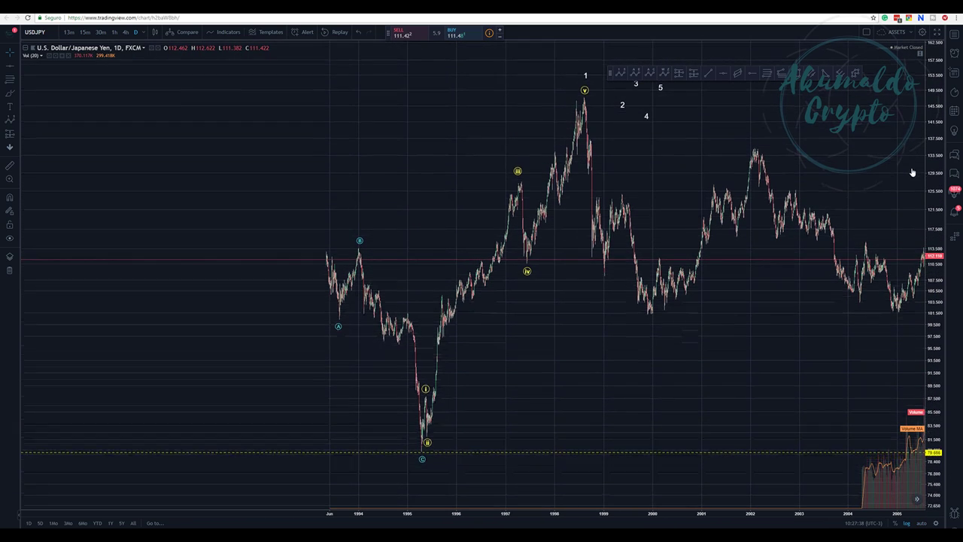
pyautogui.moveTo(681, 142); pyautogui.dragTo(516, 147)
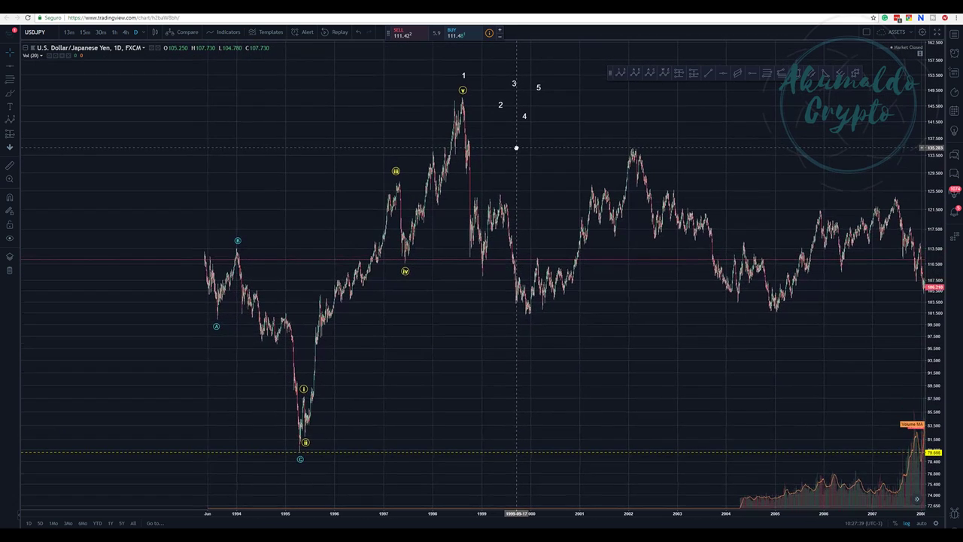
pyautogui.click(538, 92)
pyautogui.moveTo(538, 92); pyautogui.dragTo(571, 71)
pyautogui.moveTo(514, 88); pyautogui.dragTo(546, 70)
pyautogui.moveTo(500, 100)
pyautogui.mouseDown()
pyautogui.moveTo(536, 72)
pyautogui.moveTo(515, 71)
pyautogui.mouseUp()
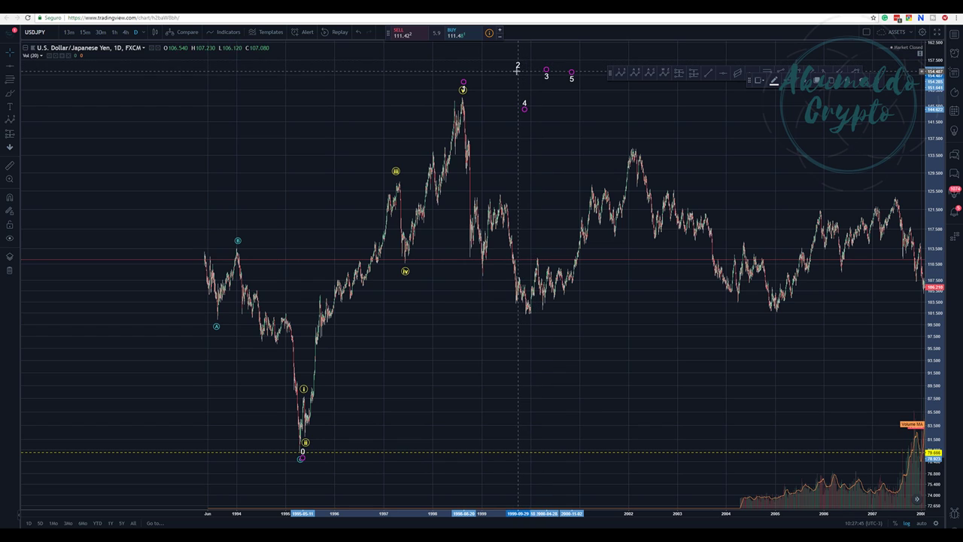
pyautogui.click(482, 88)
pyautogui.click(462, 90)
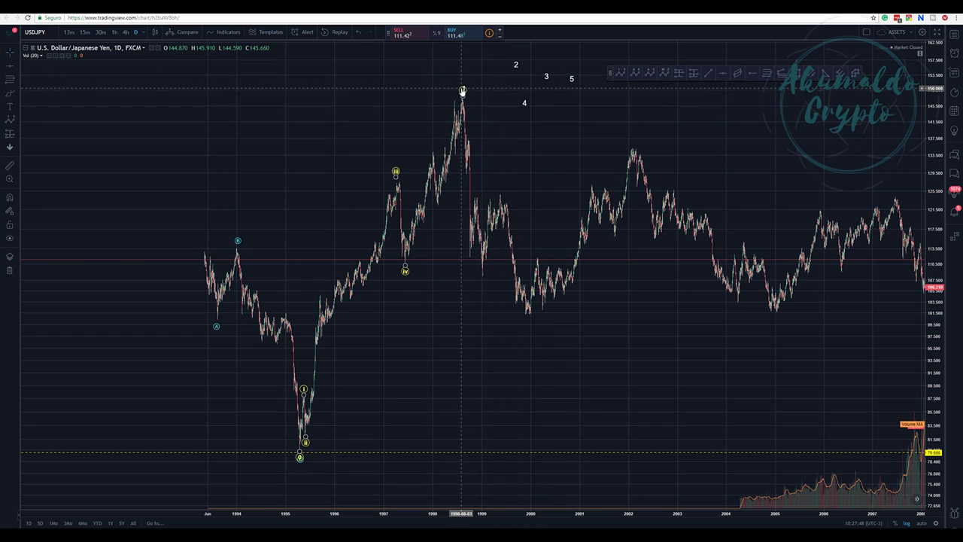
pyautogui.moveTo(463, 81); pyautogui.dragTo(462, 75)
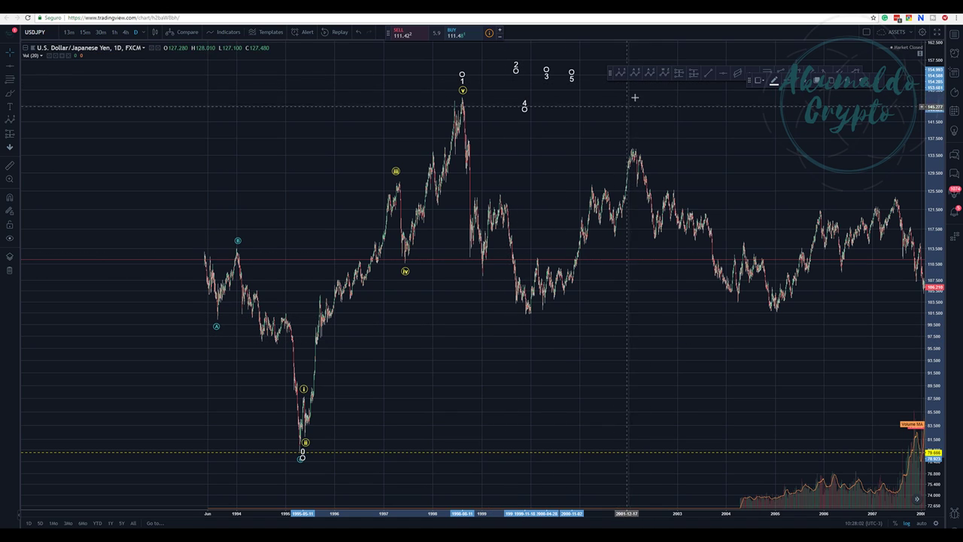
# Draw a Fibonacci retracement between the 1995 low, about 79.7, and the 1998 high, about 147
pyautogui.click(420, 399)
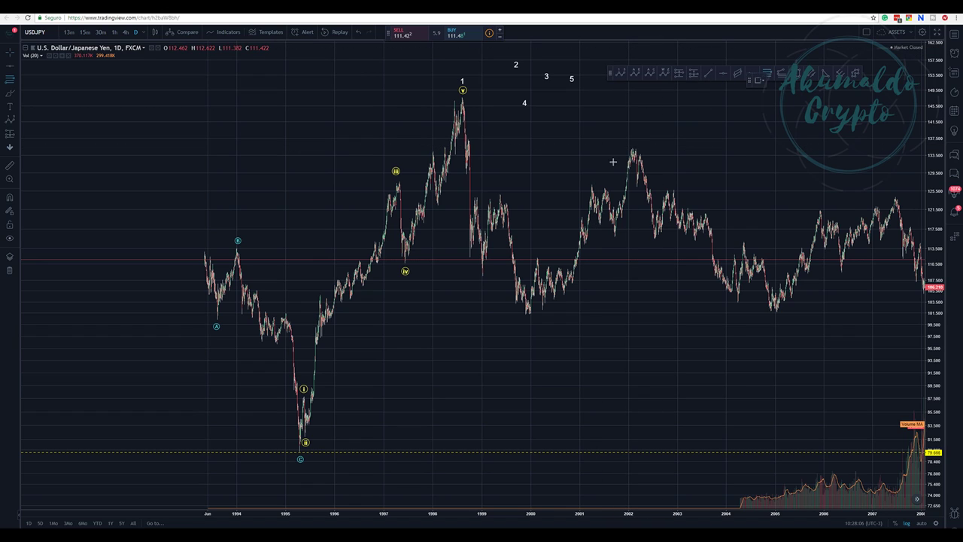
pyautogui.click(322, 451)
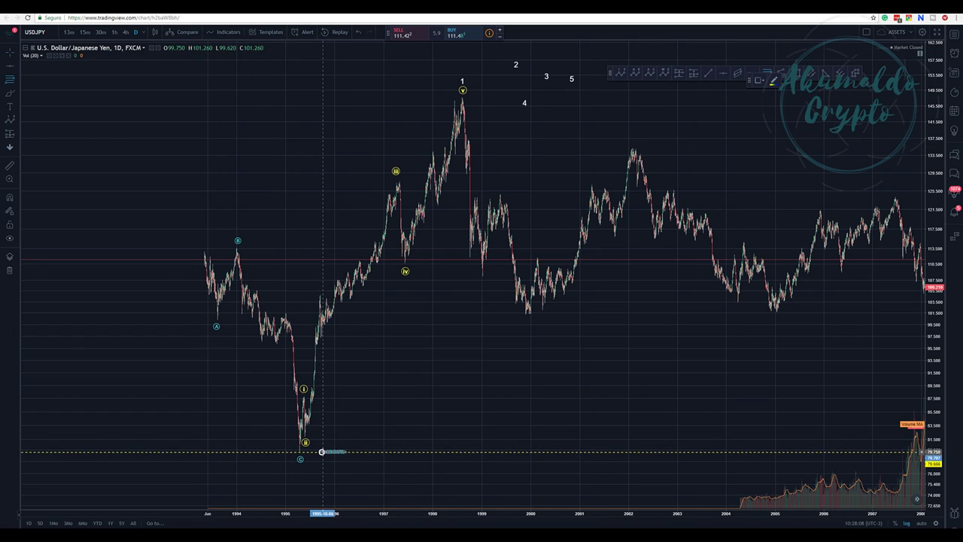
pyautogui.click(594, 97)
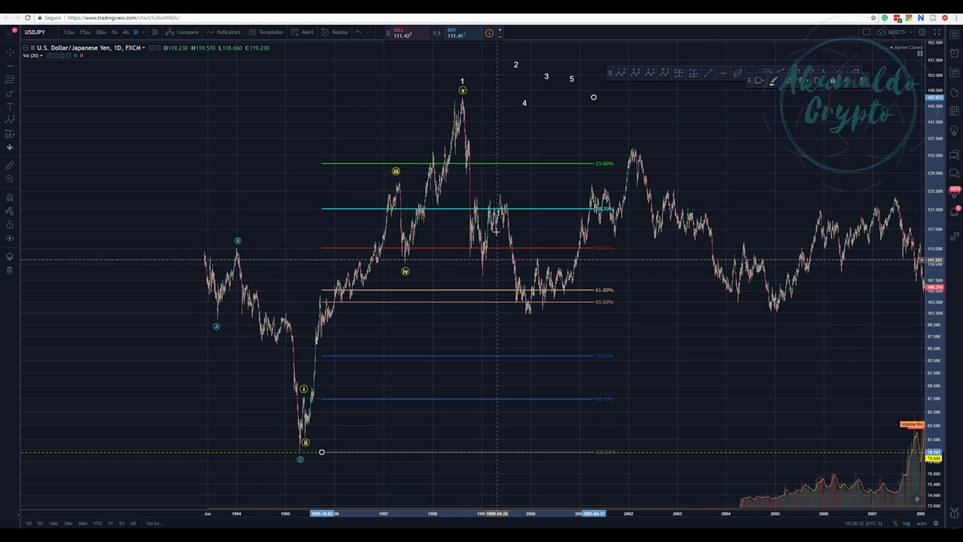
# Move the white impulse's point 2 just below the late-1999 low and park point 4 up beside points 3 and 5
pyautogui.click(516, 67)
pyautogui.moveTo(516, 67); pyautogui.dragTo(527, 325)
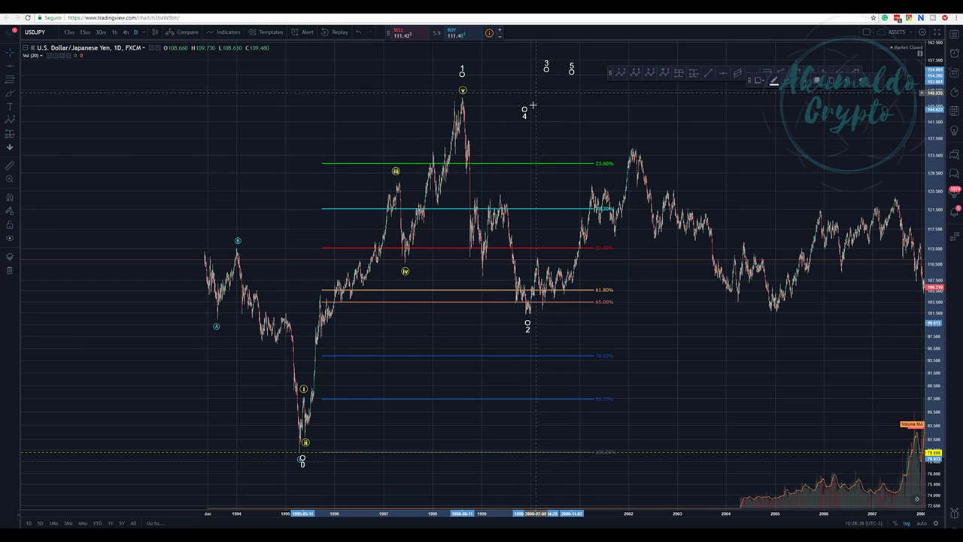
pyautogui.moveTo(523, 113); pyautogui.dragTo(526, 67)
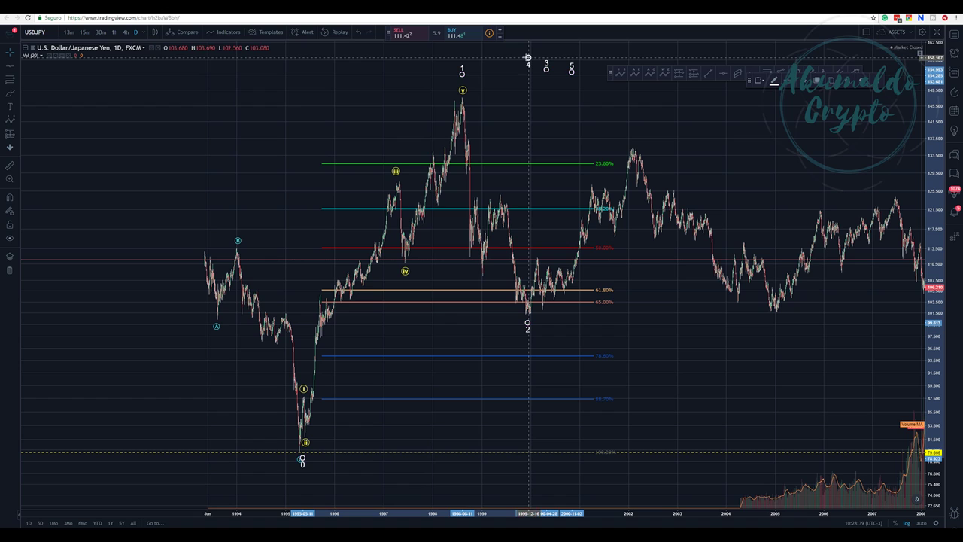
pyautogui.doubleClick(521, 97)
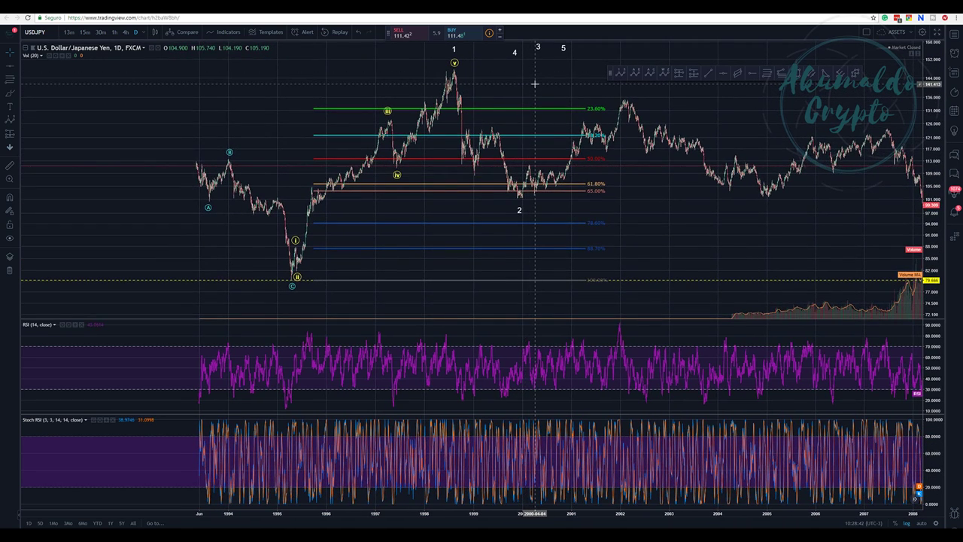
pyautogui.doubleClick(542, 102)
pyautogui.moveTo(683, 111); pyautogui.dragTo(608, 125)
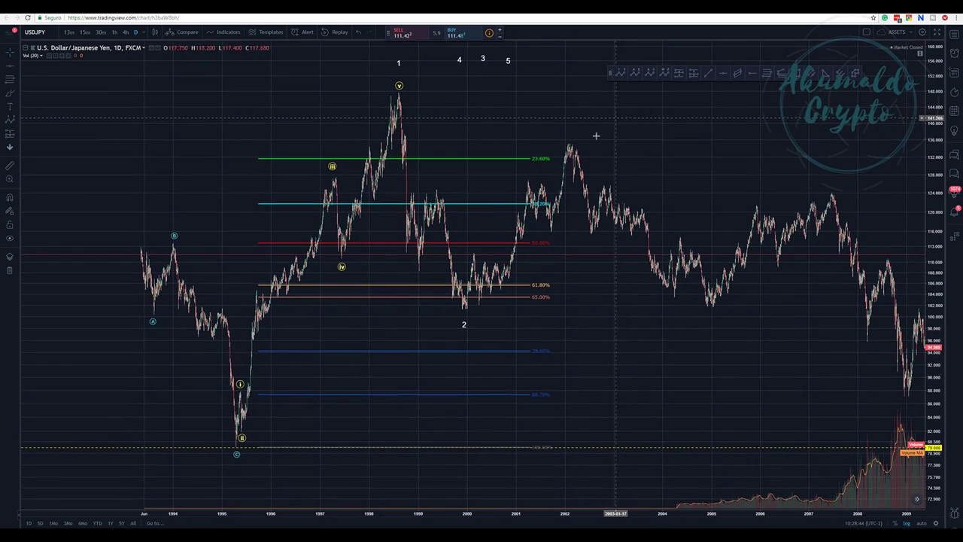
pyautogui.moveTo(461, 324); pyautogui.dragTo(466, 311)
# Draw an ABC correction from the 1998 high, with A near 107.8, B near 125.0 and C near 101.1 at the late-1999 low
pyautogui.click(648, 73)
pyautogui.click(395, 90)
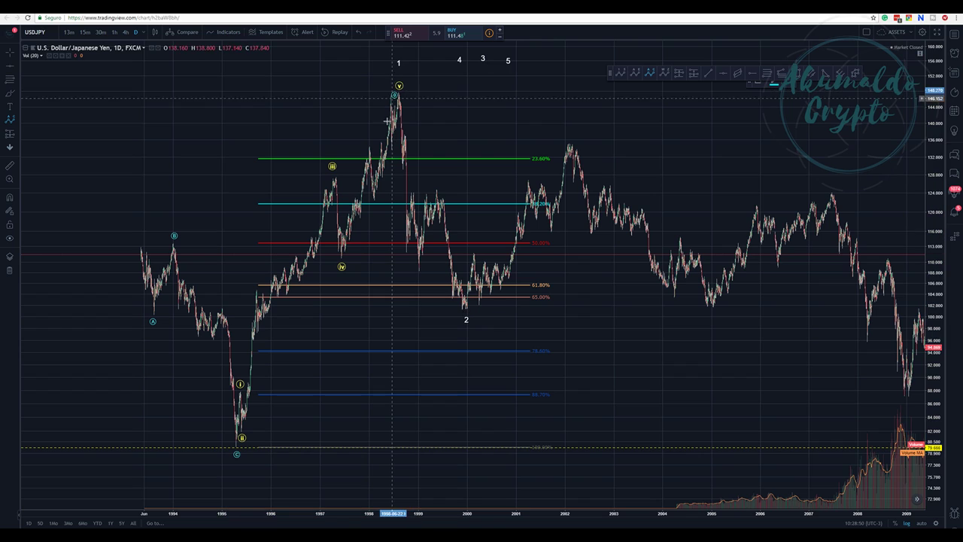
pyautogui.click(419, 273)
pyautogui.click(435, 179)
pyautogui.click(465, 314)
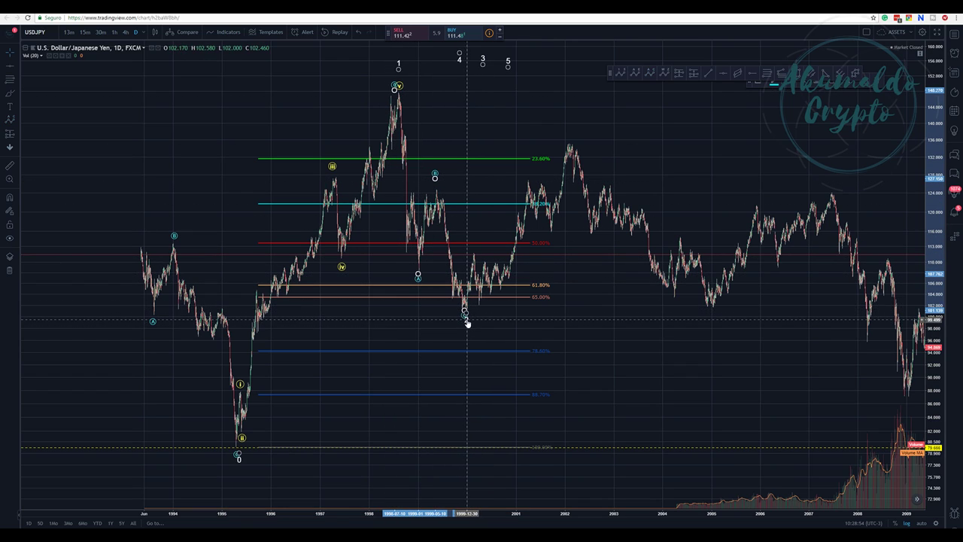
pyautogui.click(437, 185)
pyautogui.rightClick(437, 188)
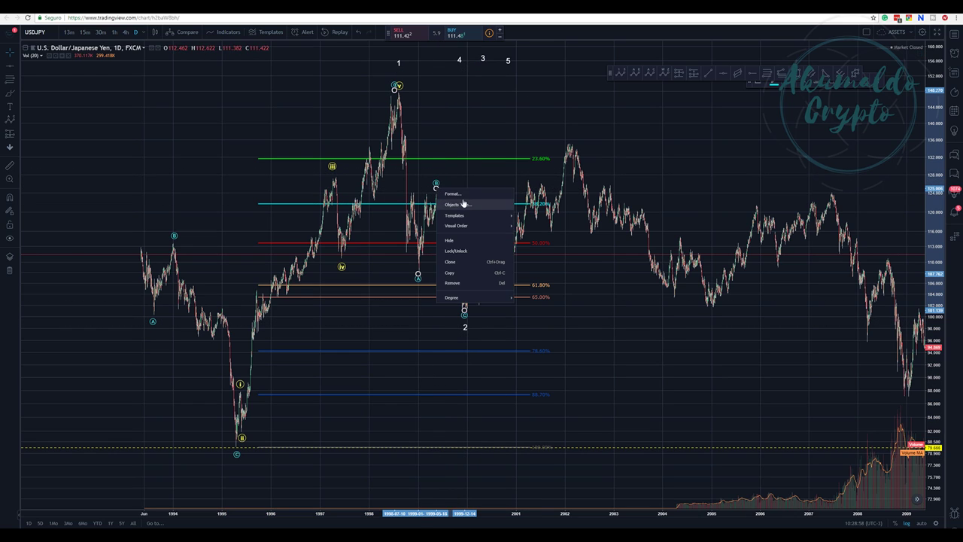
pyautogui.click(446, 202)
pyautogui.press('Escape')
# Set the 1998–1999 ABC correction's degree to Minuette, trying Minute for comparison before applying
pyautogui.rightClick(438, 190)
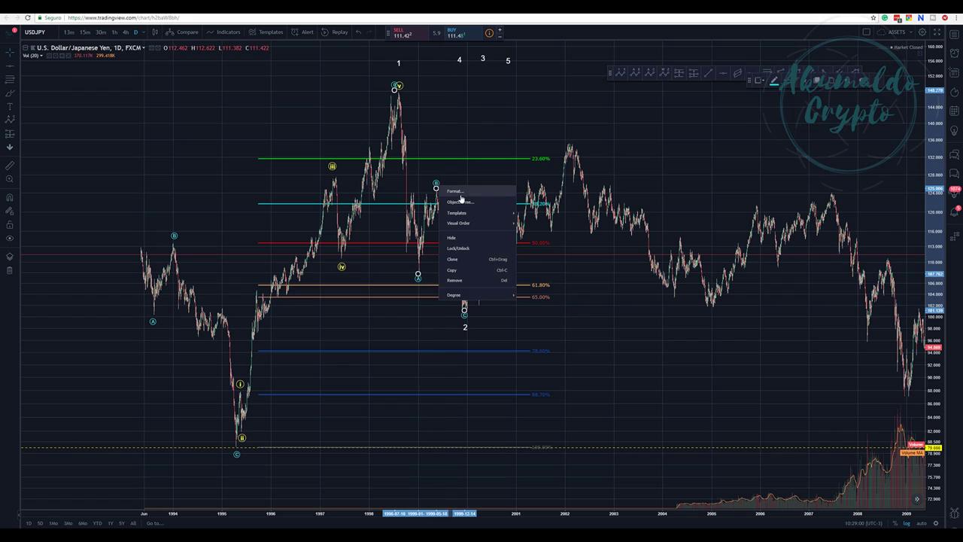
pyautogui.click(461, 198)
pyautogui.click(467, 262)
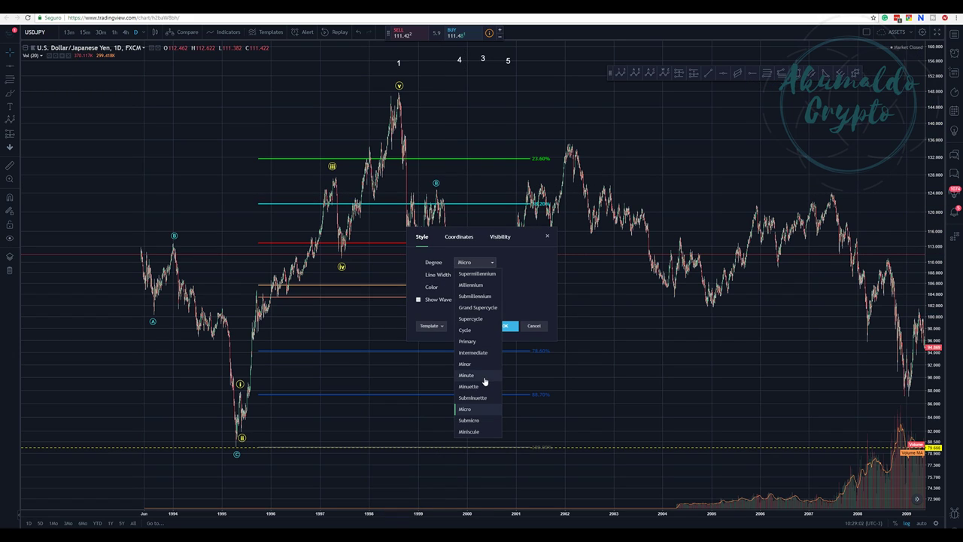
pyautogui.click(480, 387)
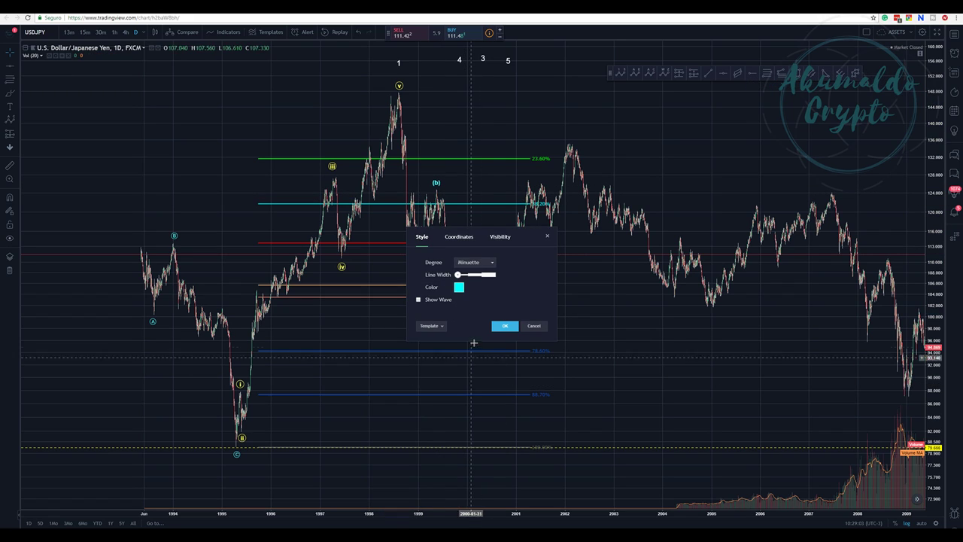
pyautogui.click(488, 265)
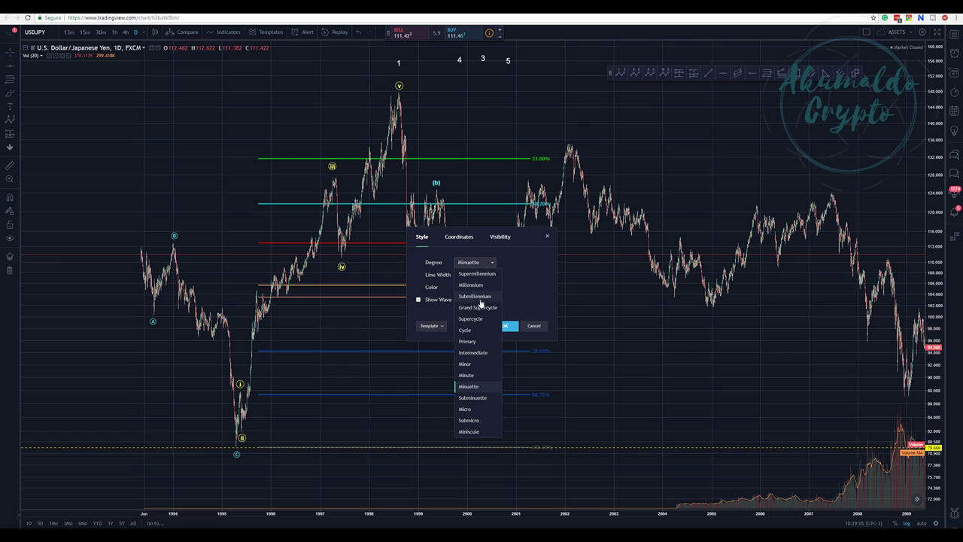
pyautogui.click(484, 376)
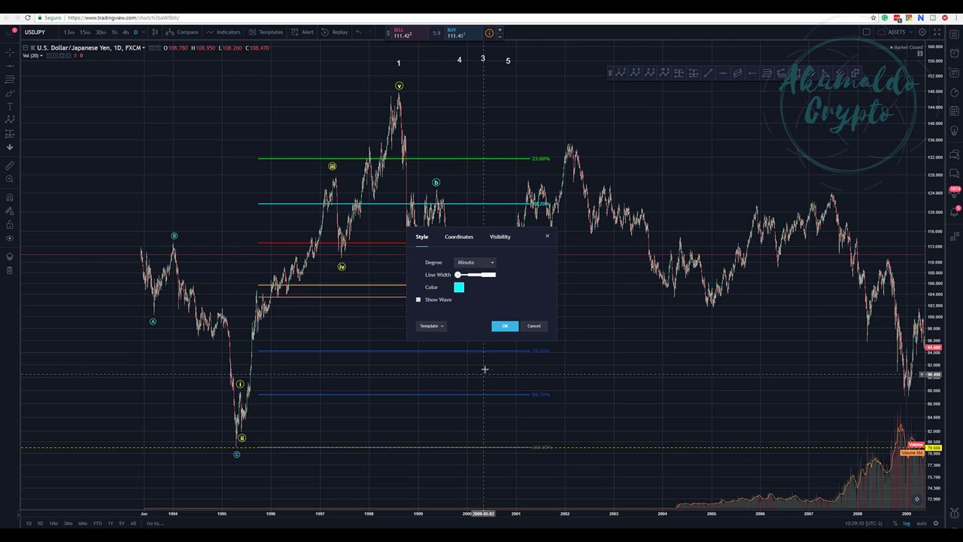
pyautogui.click(485, 263)
pyautogui.click(481, 386)
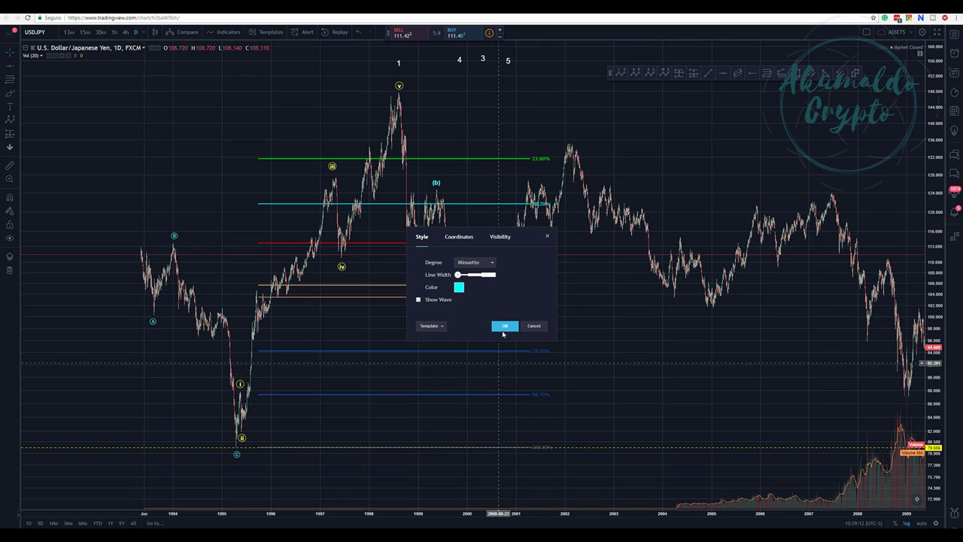
pyautogui.click(504, 326)
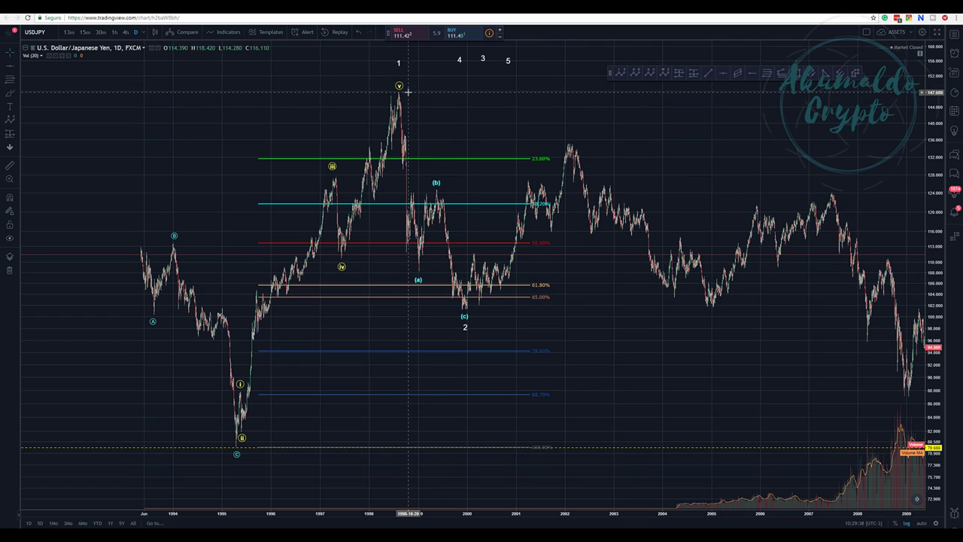
# Place a horizontal line at the 1998 high, about 147.6
pyautogui.click(724, 74)
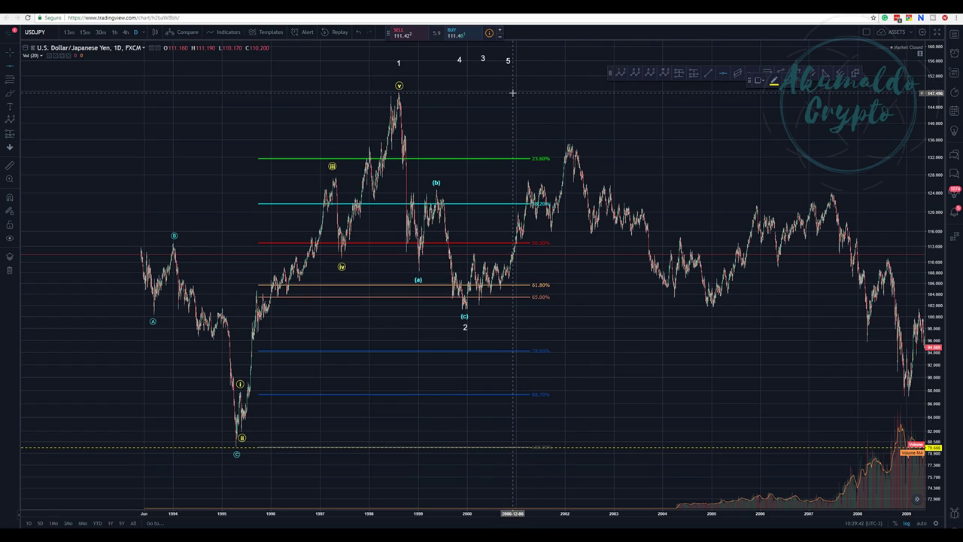
pyautogui.click(516, 91)
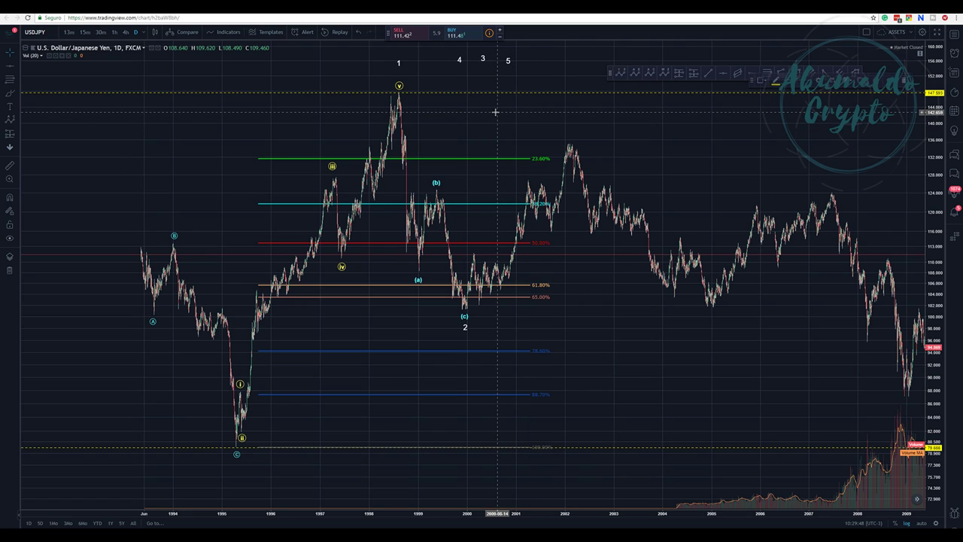
# Remove the Fibonacci retracement drawn across the 1995–1998 rise
pyautogui.hscroll(2, 451, 106)
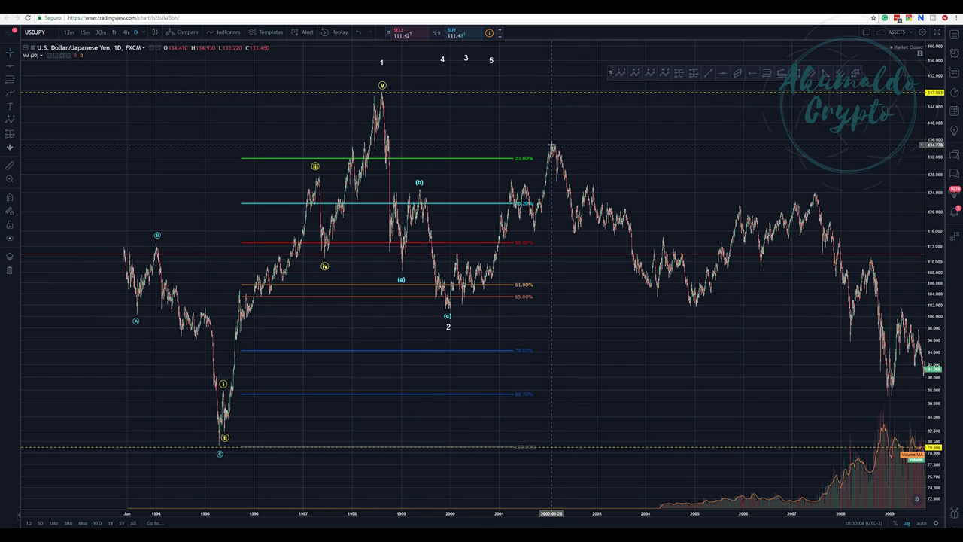
pyautogui.rightClick(494, 159)
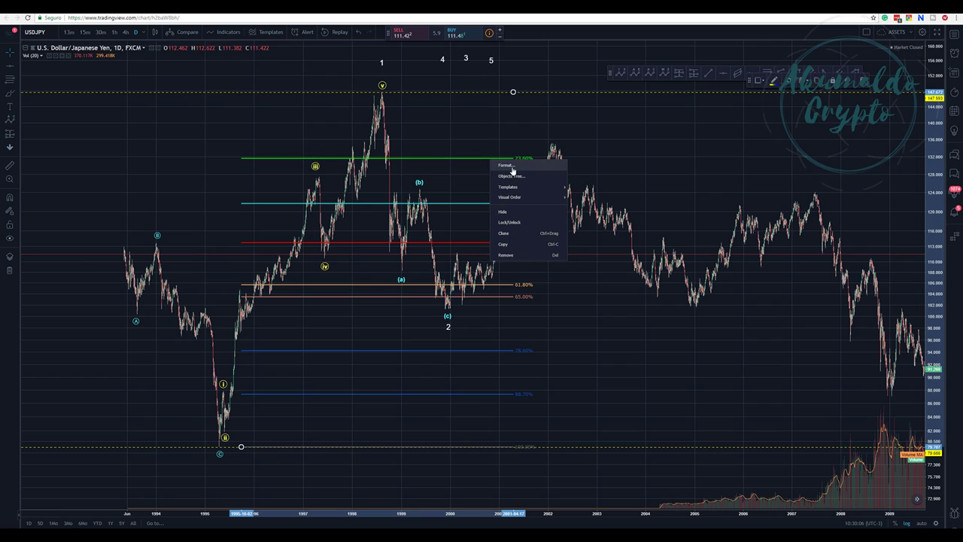
pyautogui.click(506, 255)
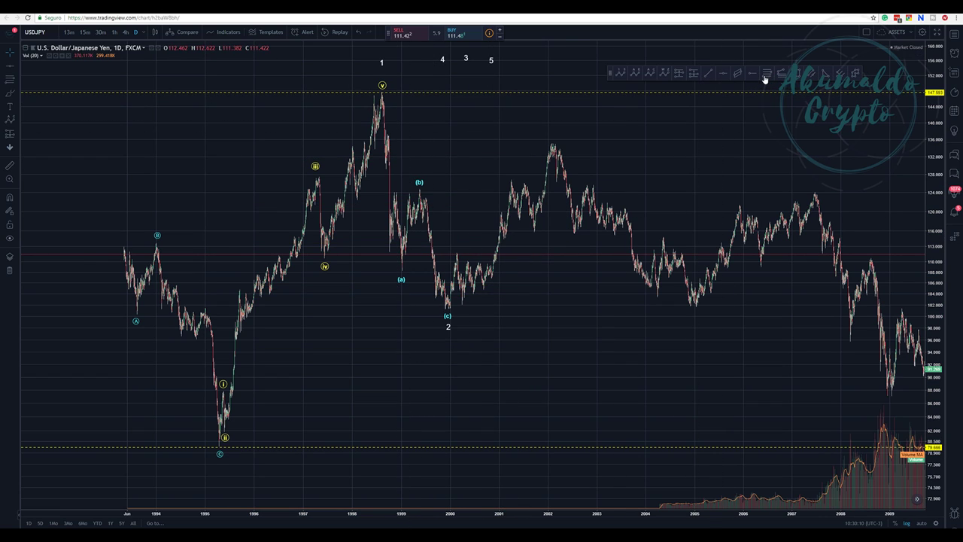
# Draw a Fibonacci retracement from the 1998 high, about 147.6, to the late-1999 low, about 101.4, and move the white impulse's point 2 above the price
pyautogui.click(428, 91)
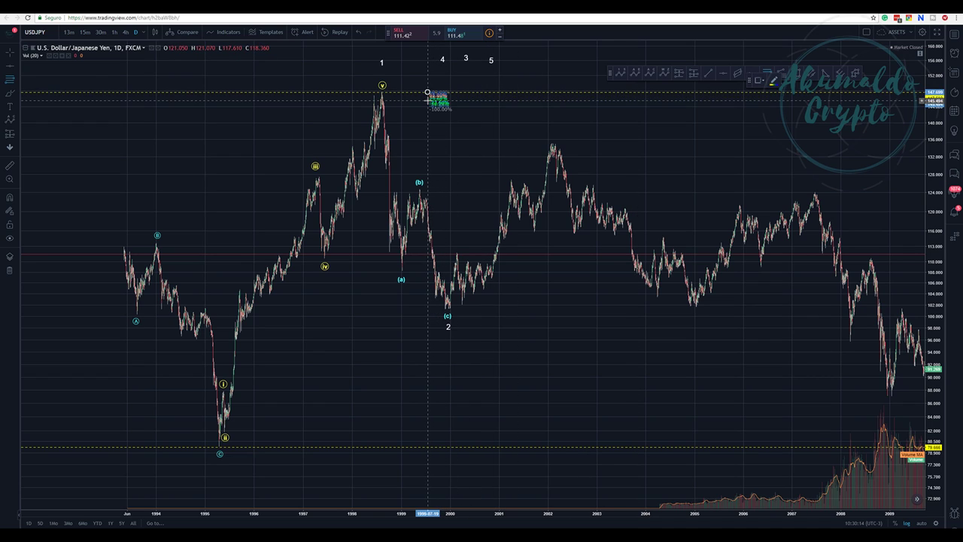
pyautogui.click(588, 307)
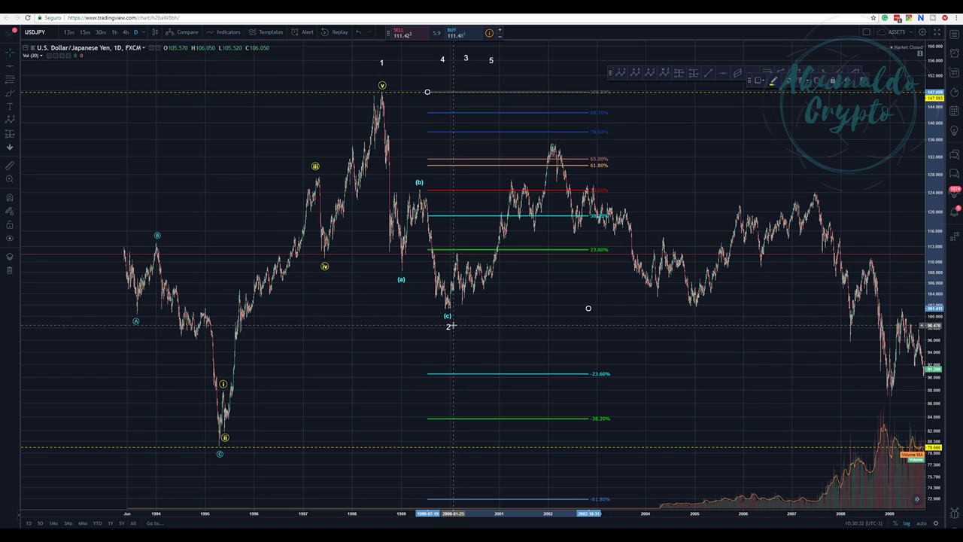
pyautogui.moveTo(448, 330); pyautogui.dragTo(518, 69)
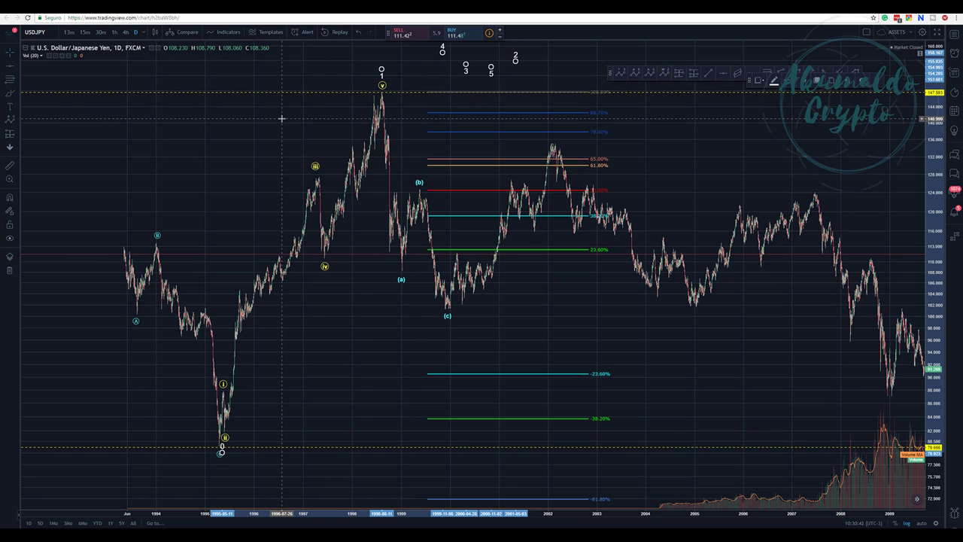
pyautogui.moveTo(258, 117); pyautogui.dragTo(207, 129)
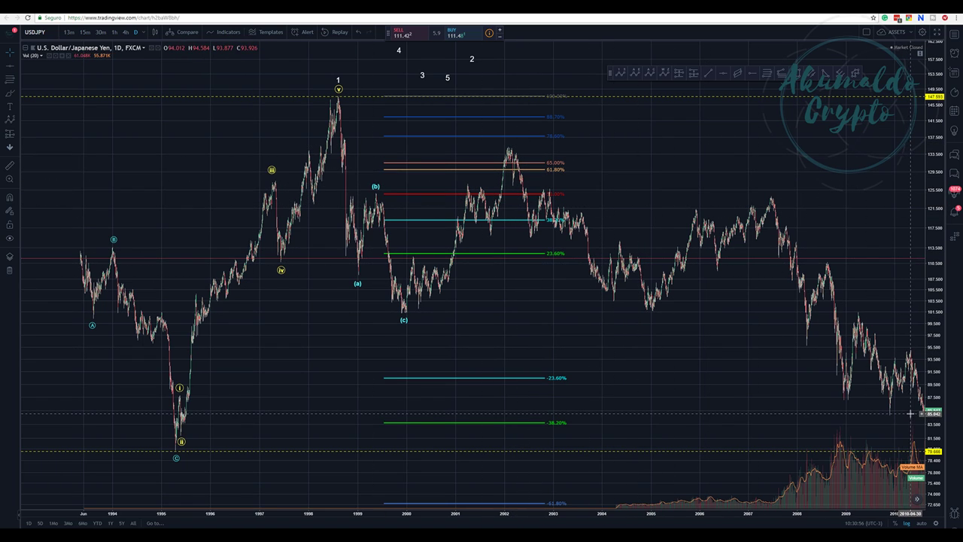
pyautogui.moveTo(608, 200); pyautogui.dragTo(779, 215)
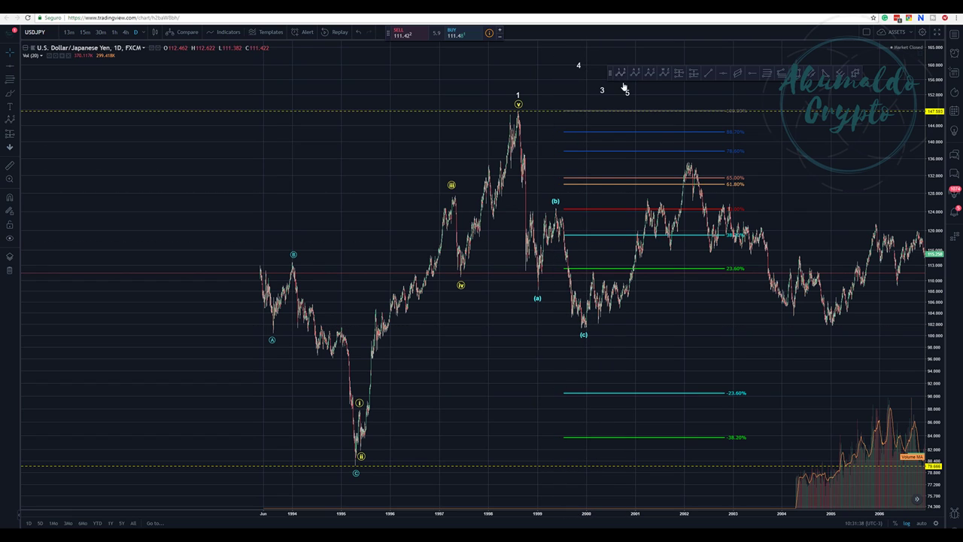
# Return the white impulse's point 2 to just below the late-1999 low and remove the Fibonacci retracement of the 1998–1999 decline
pyautogui.moveTo(610, 76)
pyautogui.mouseDown()
pyautogui.moveTo(658, 150)
pyautogui.moveTo(636, 185)
pyautogui.moveTo(584, 348)
pyautogui.moveTo(582, 338)
pyautogui.mouseUp()
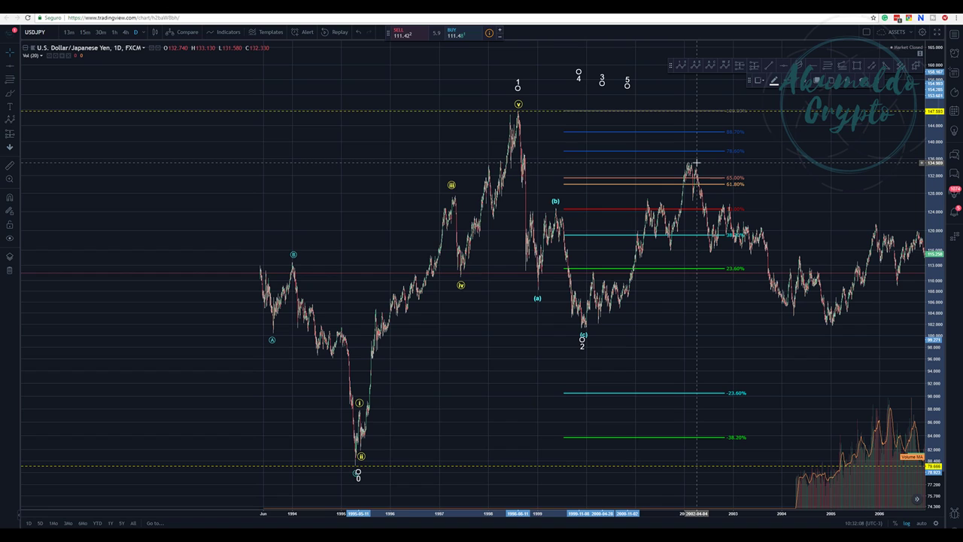
pyautogui.rightClick(669, 179)
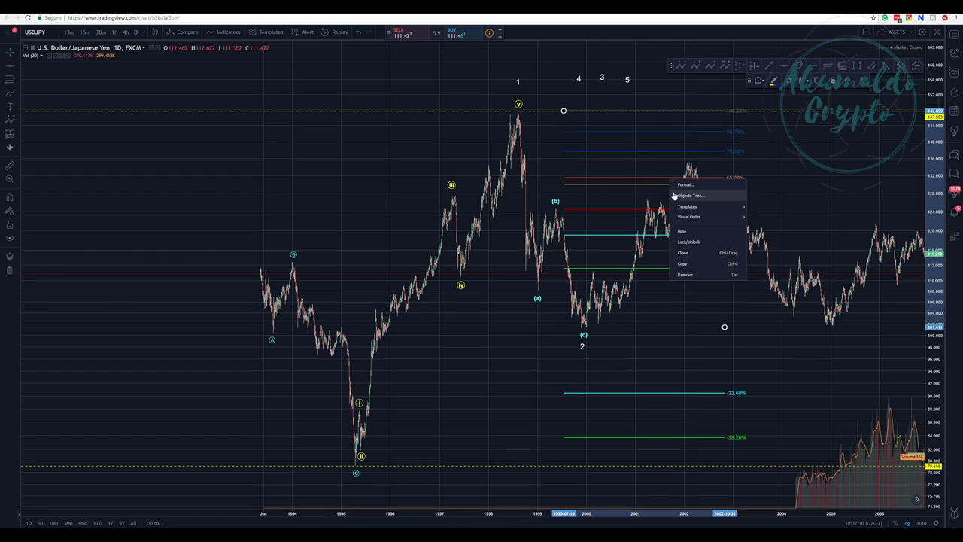
pyautogui.click(698, 274)
pyautogui.moveTo(671, 179); pyautogui.dragTo(589, 162)
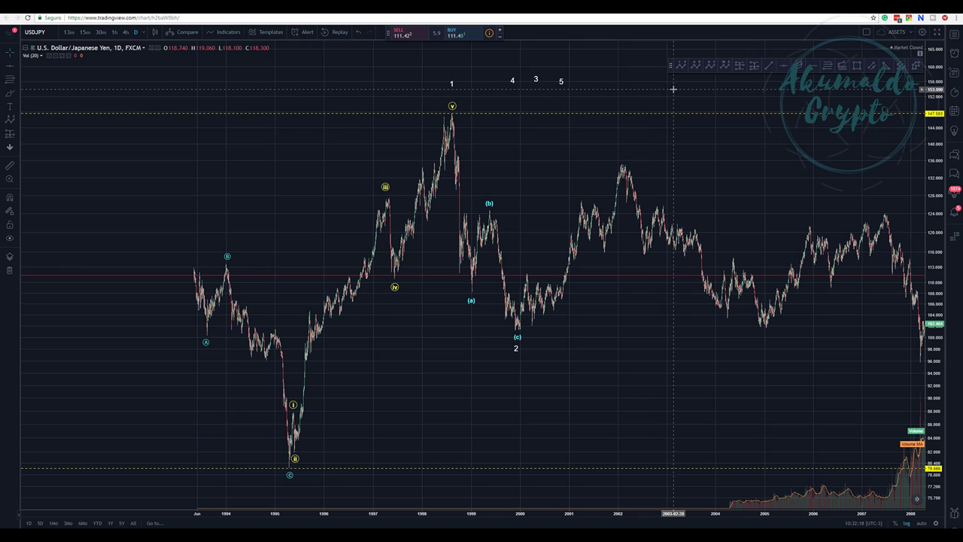
pyautogui.moveTo(685, 95); pyautogui.dragTo(601, 118)
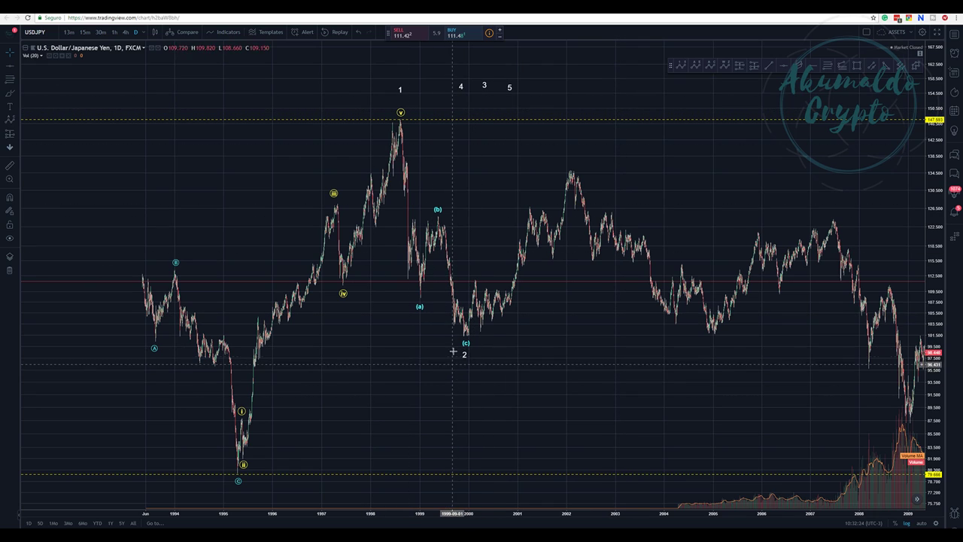
# Park the white impulse's point 2 beside point 4 and draw a Fibonacci retracement from the 1998 high, about 147.5, to the late-1999 low, about 101.5
pyautogui.moveTo(464, 353)
pyautogui.mouseDown()
pyautogui.moveTo(442, 73)
pyautogui.moveTo(439, 82)
pyautogui.mouseUp()
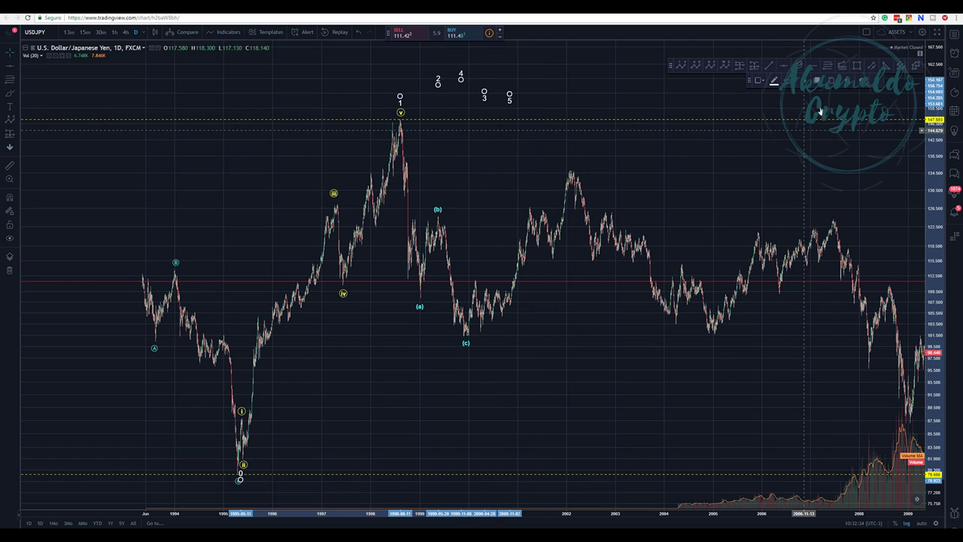
pyautogui.click(406, 119)
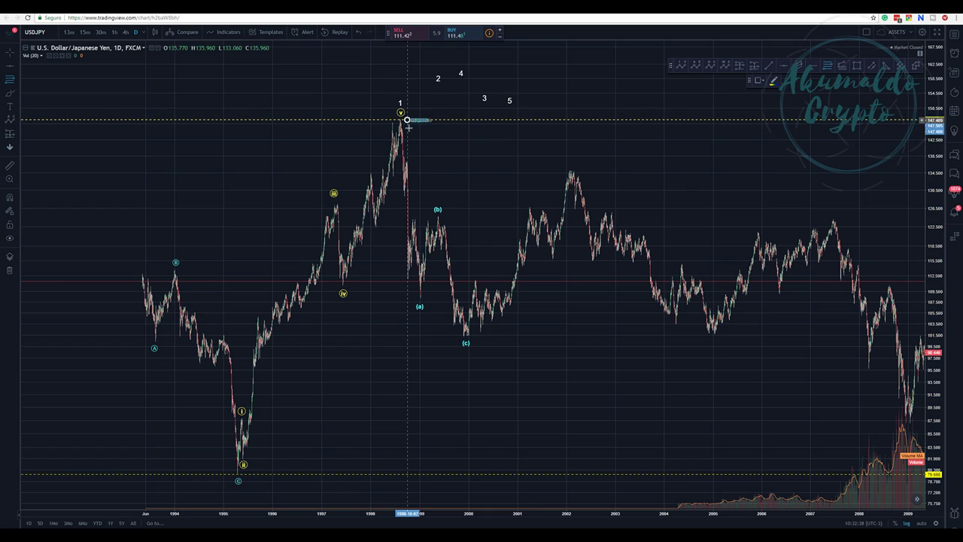
pyautogui.click(617, 334)
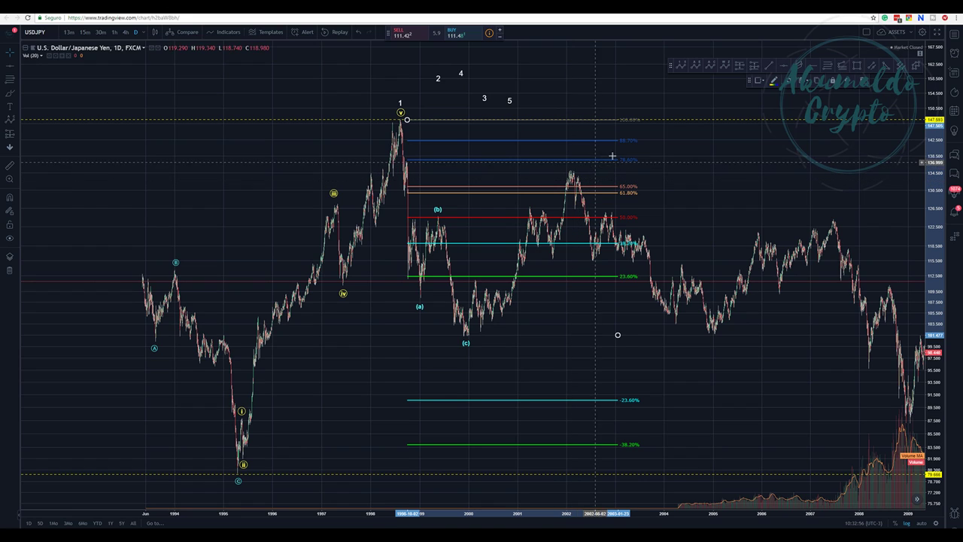
# Draw an ABC correction from the late-1999 low, with A near 128.2, B adjusted to about 115.3 and C near 136.3 at the early-2002 high
pyautogui.click(714, 69)
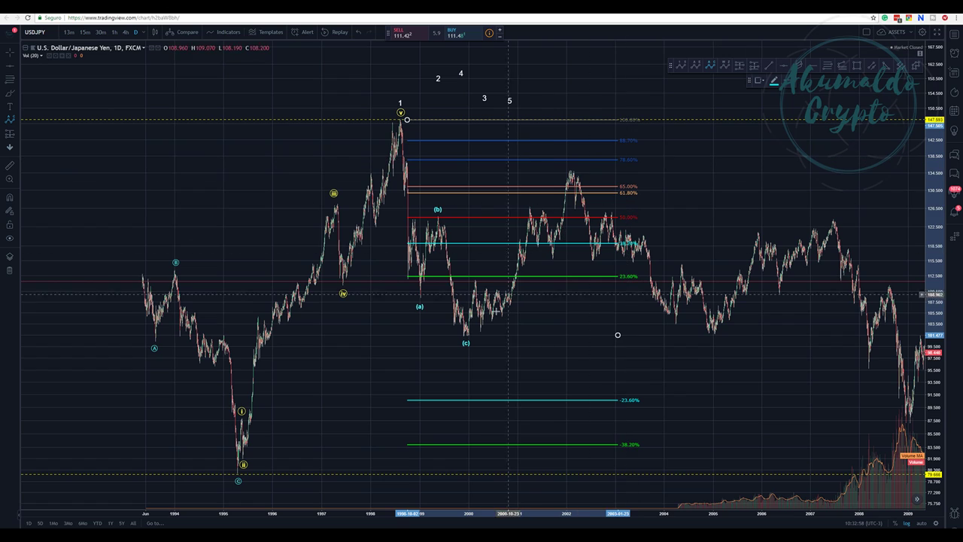
pyautogui.click(465, 332)
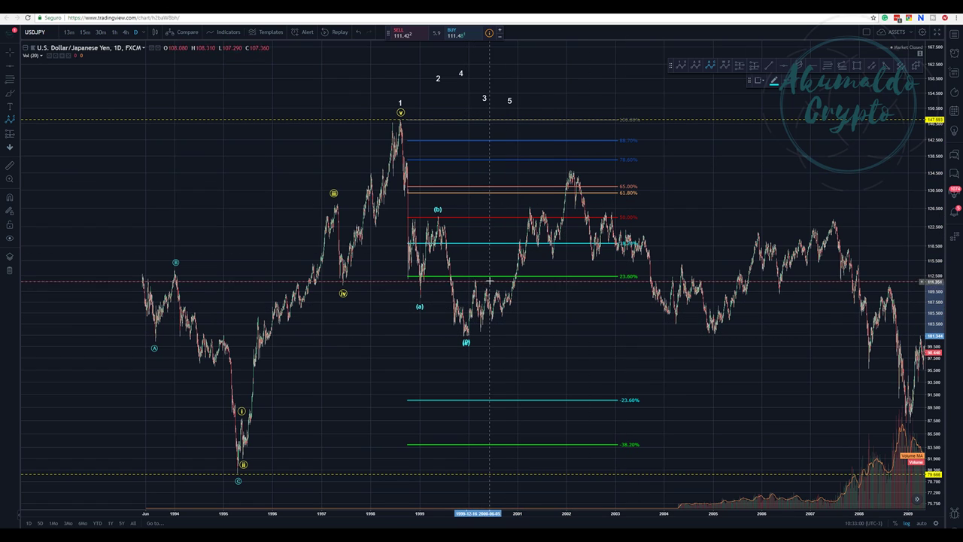
pyautogui.click(527, 199)
pyautogui.click(551, 264)
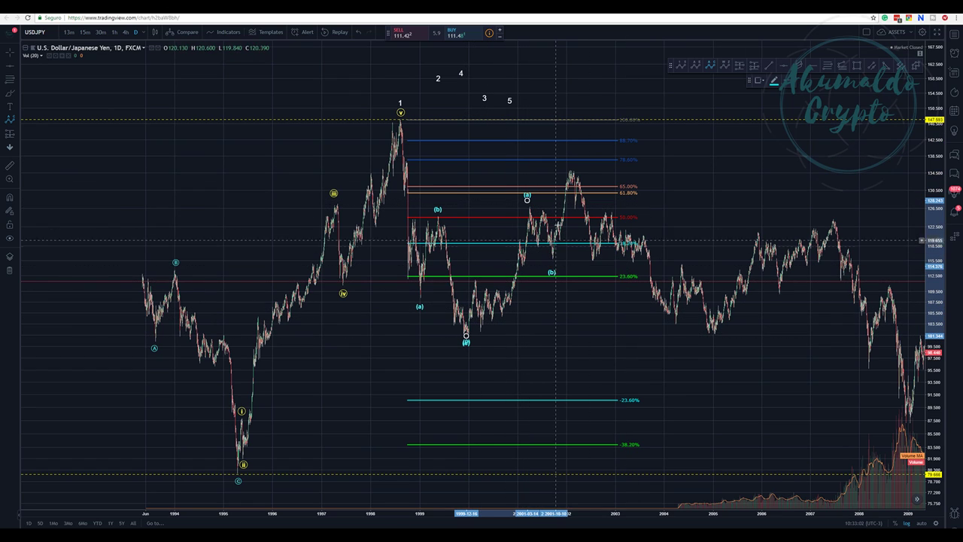
pyautogui.click(572, 165)
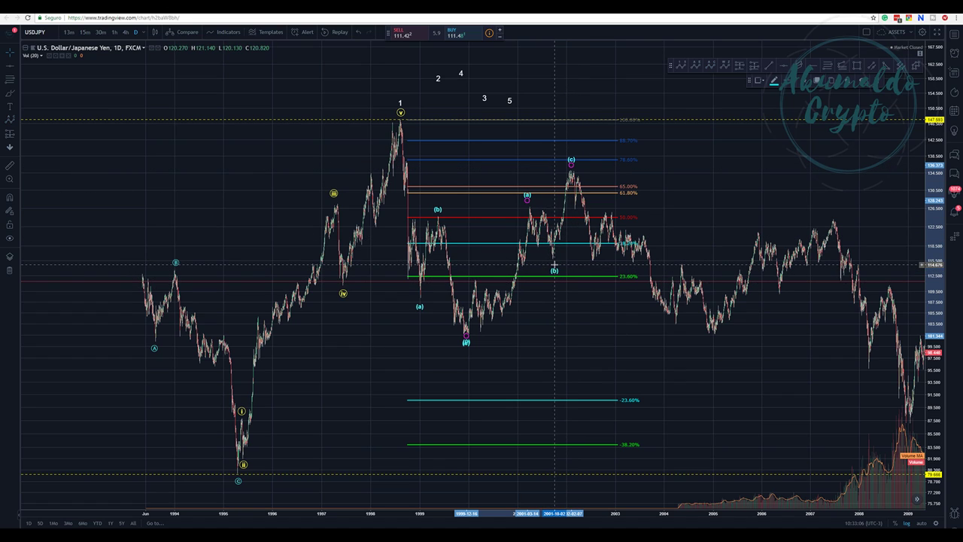
pyautogui.click(543, 200)
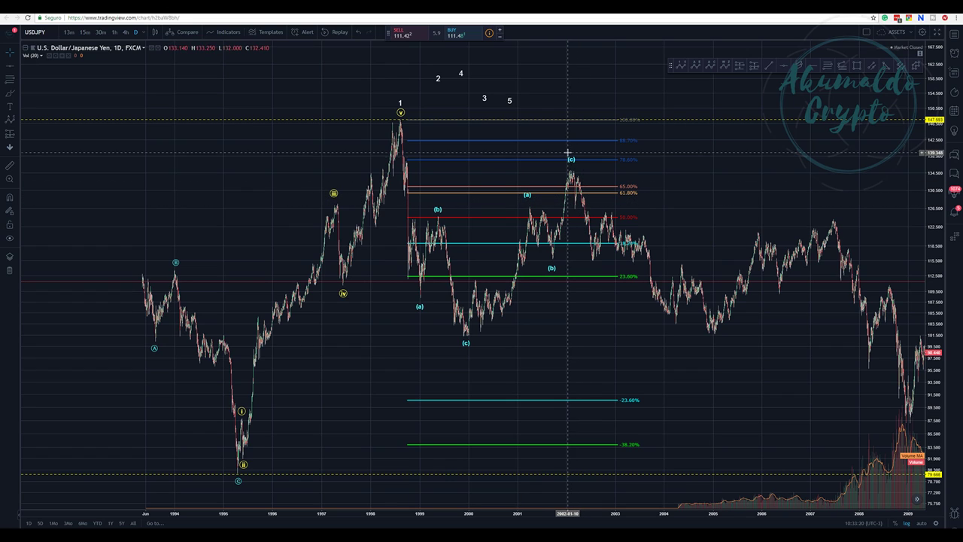
pyautogui.moveTo(572, 164); pyautogui.dragTo(572, 164)
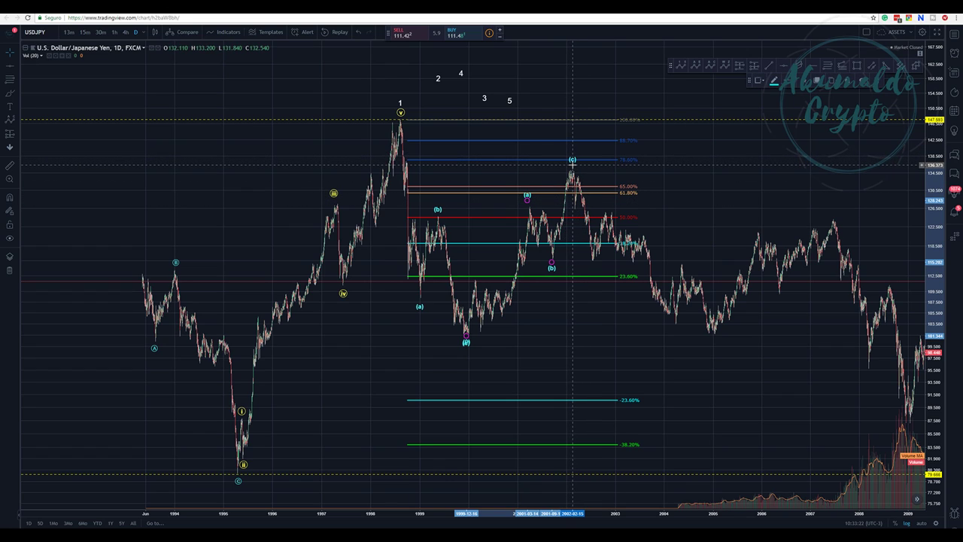
# Set the color of the 1999–2002 ABC correction to white
pyautogui.rightClick(572, 168)
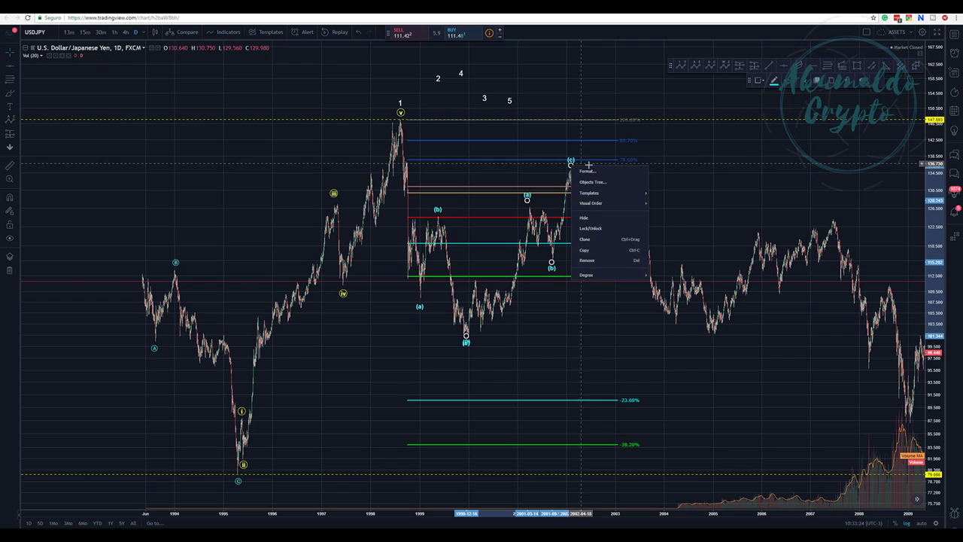
pyautogui.click(590, 272)
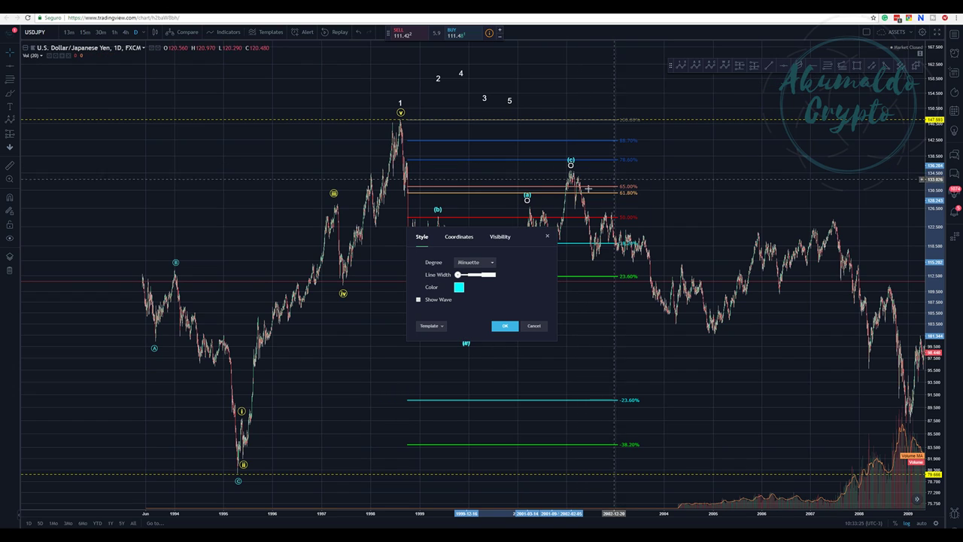
pyautogui.click(458, 287)
pyautogui.click(518, 299)
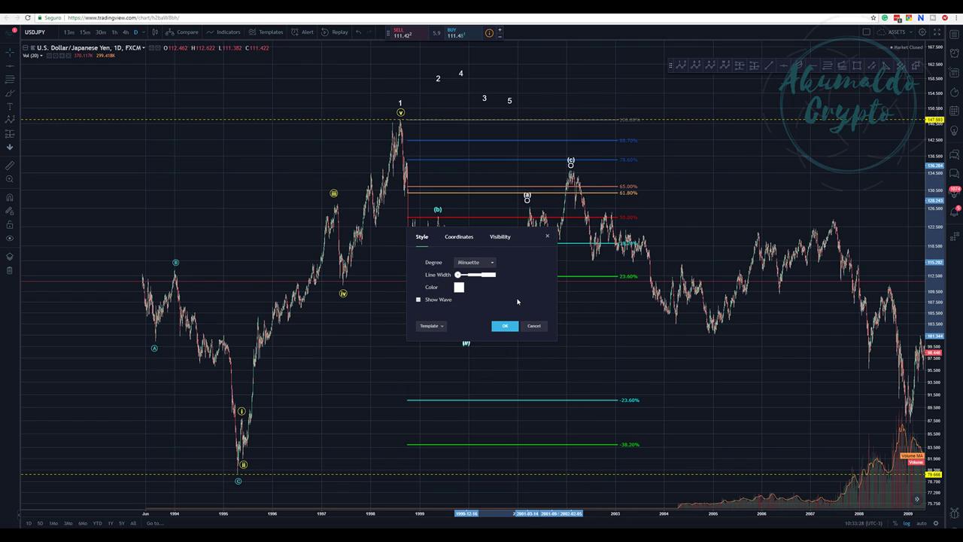
pyautogui.click(505, 325)
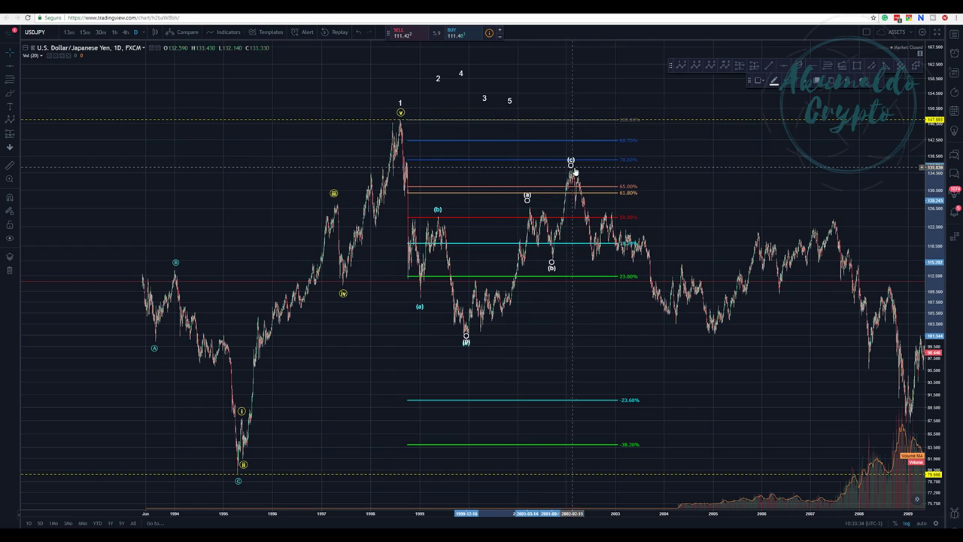
# Move point A of the white ABC correction onto the early-2001 high, about 127.9, and try the Subminuette degree for the correction
pyautogui.moveTo(526, 199); pyautogui.dragTo(535, 197)
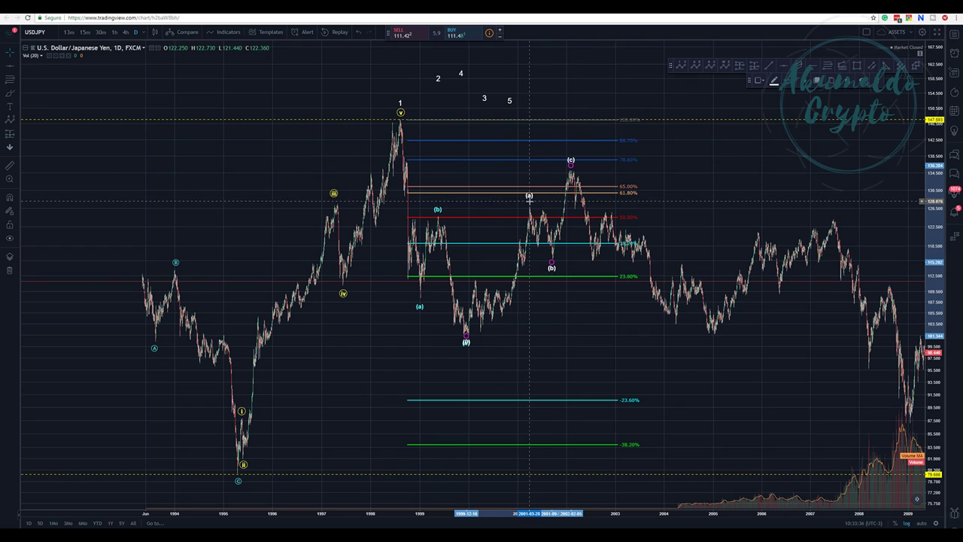
pyautogui.rightClick(529, 204)
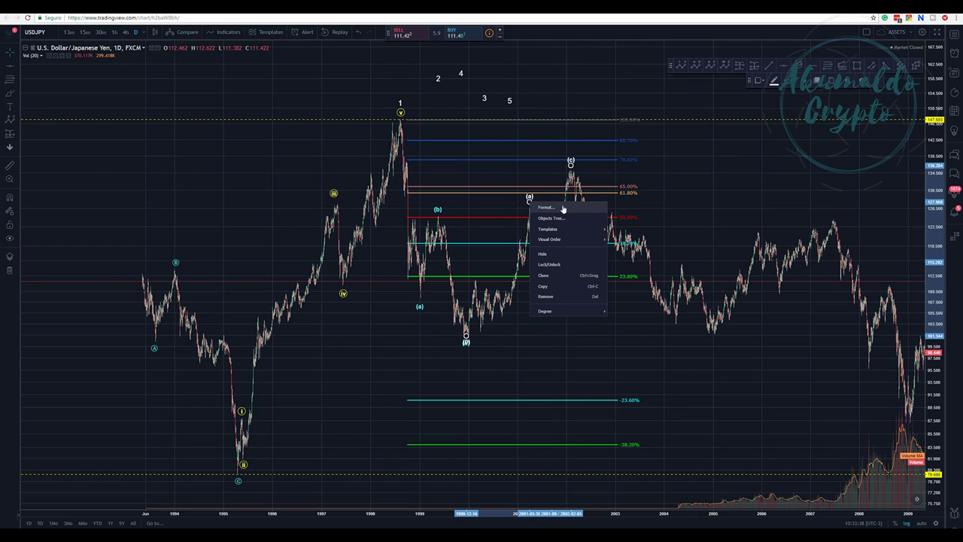
pyautogui.click(562, 207)
pyautogui.click(477, 263)
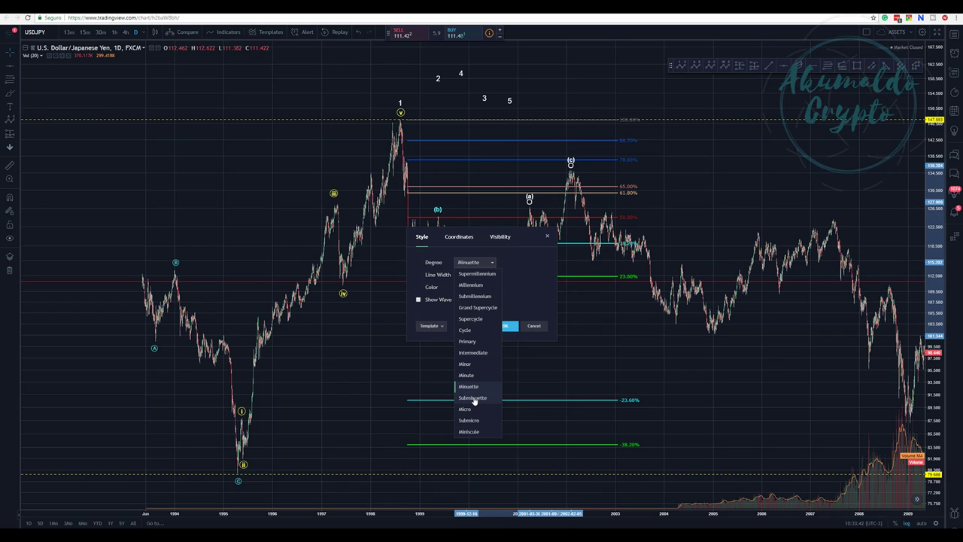
pyautogui.click(473, 397)
pyautogui.click(507, 325)
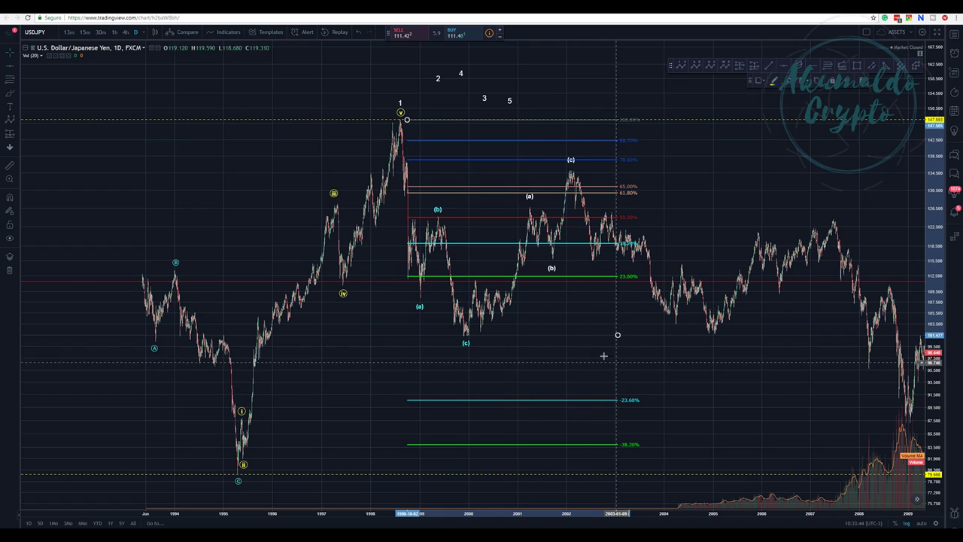
pyautogui.moveTo(570, 161); pyautogui.dragTo(574, 159)
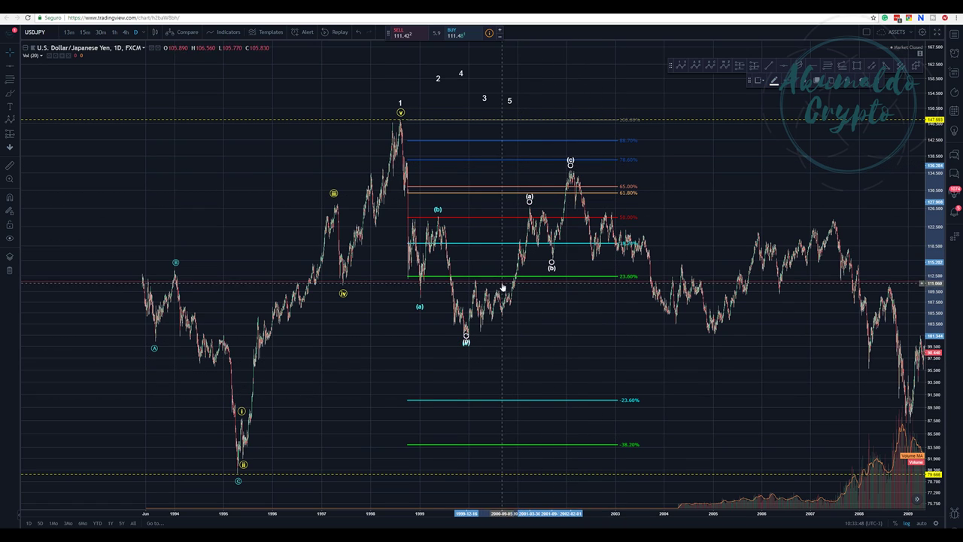
pyautogui.click(501, 331)
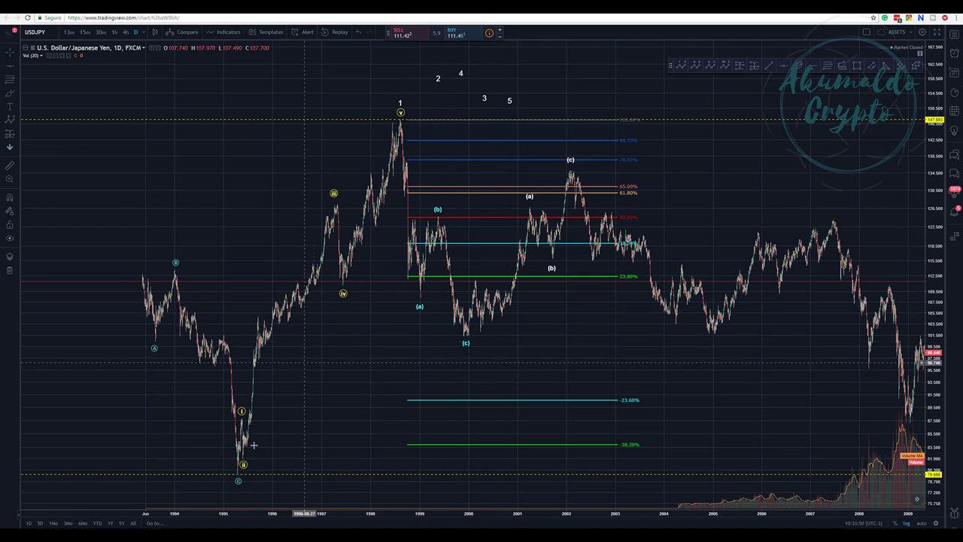
pyautogui.moveTo(321, 388); pyautogui.dragTo(337, 377)
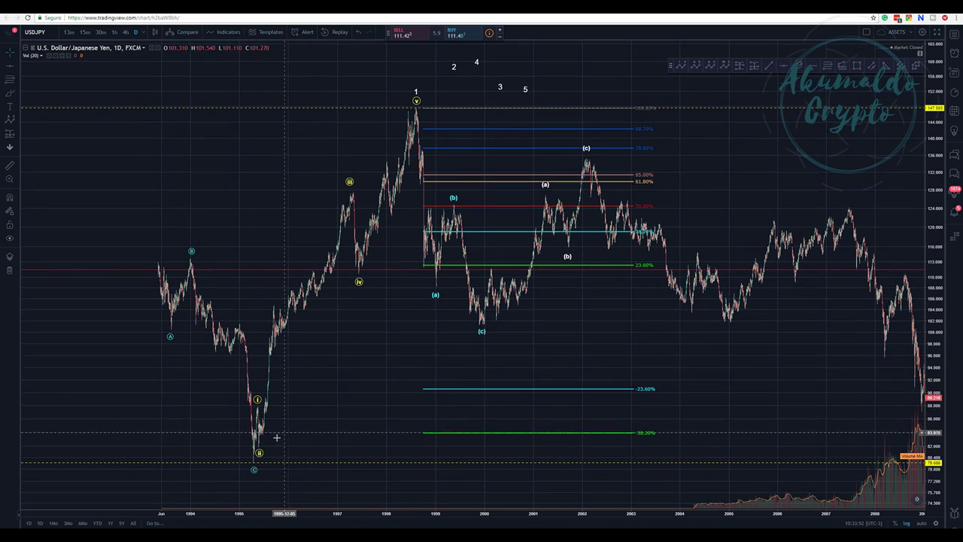
pyautogui.moveTo(444, 327); pyautogui.dragTo(428, 339)
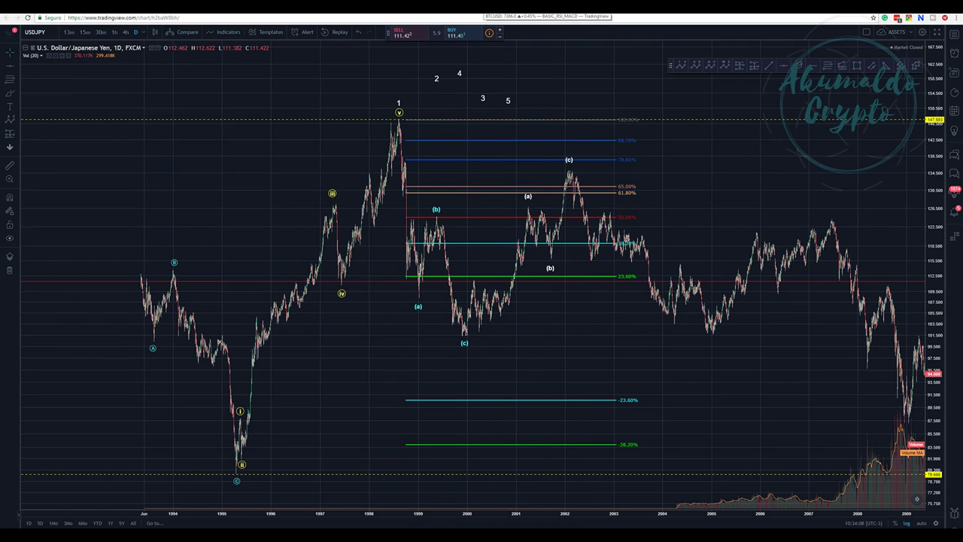
# Switch to the browser tab with the daily Bitcoin / Dollar chart carrying the yellow wave 2–5 count
pyautogui.hotkey('ctrl', 'Tab')
pyautogui.hotkey('ctrl', 'Tab')
pyautogui.hotkey('ctrl', 'Tab')
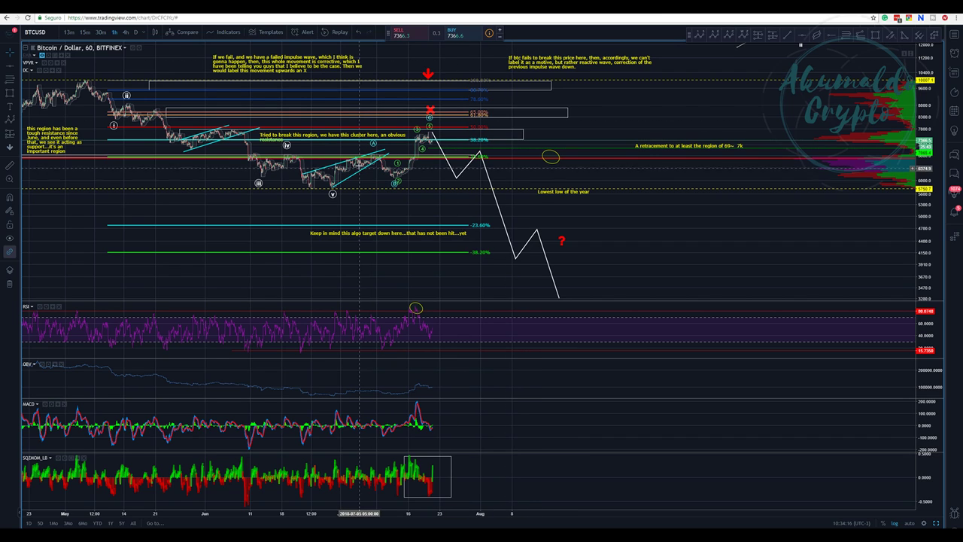
pyautogui.hotkey('ctrl', 'Tab')
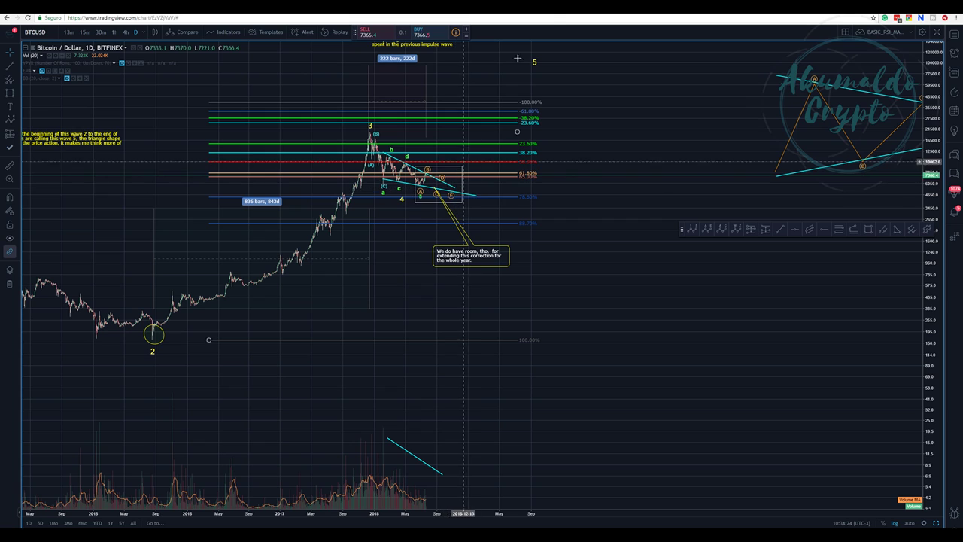
# Switch back to the browser tab with the daily USDJPY chart and try an ABC correction from the early-2002 high
pyautogui.hotkey('ctrl', 'Tab')
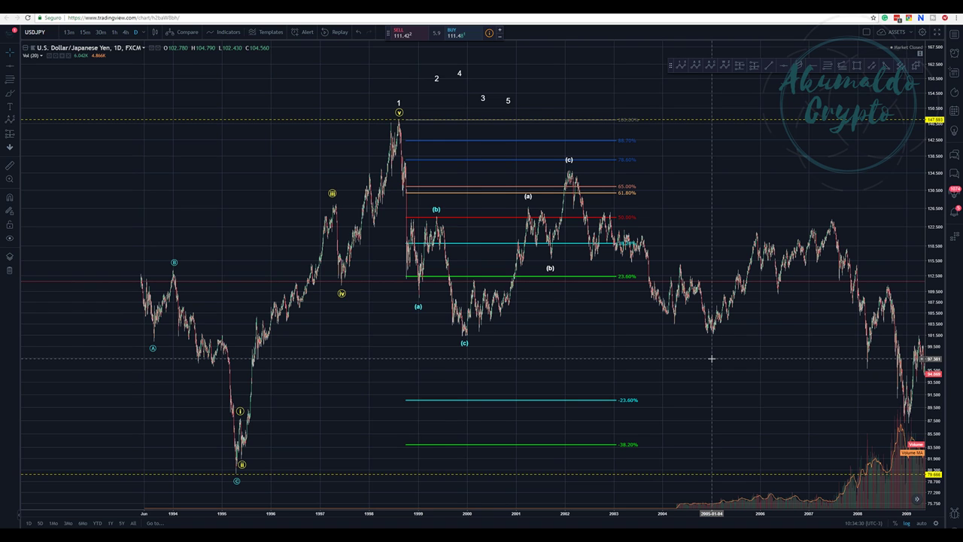
pyautogui.moveTo(772, 348); pyautogui.dragTo(655, 339)
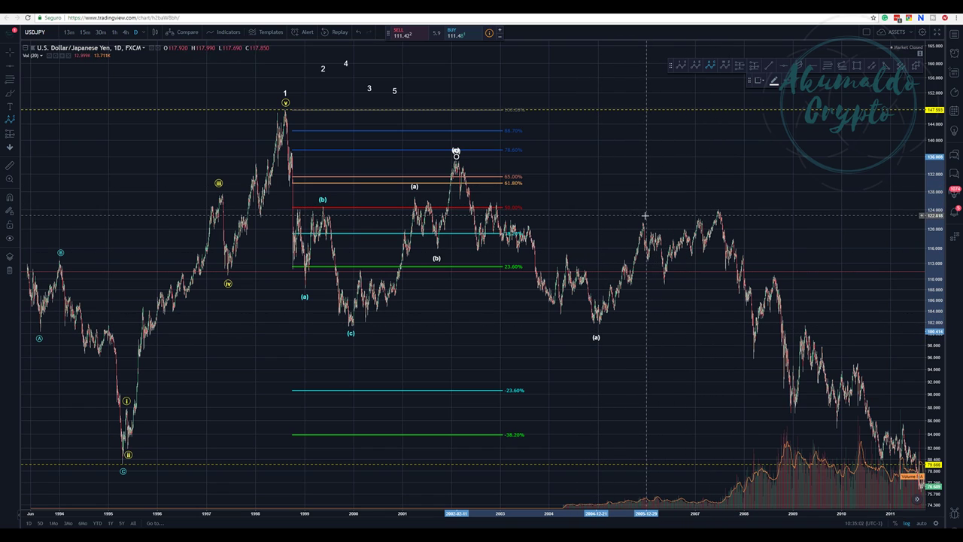
pyautogui.click(719, 213)
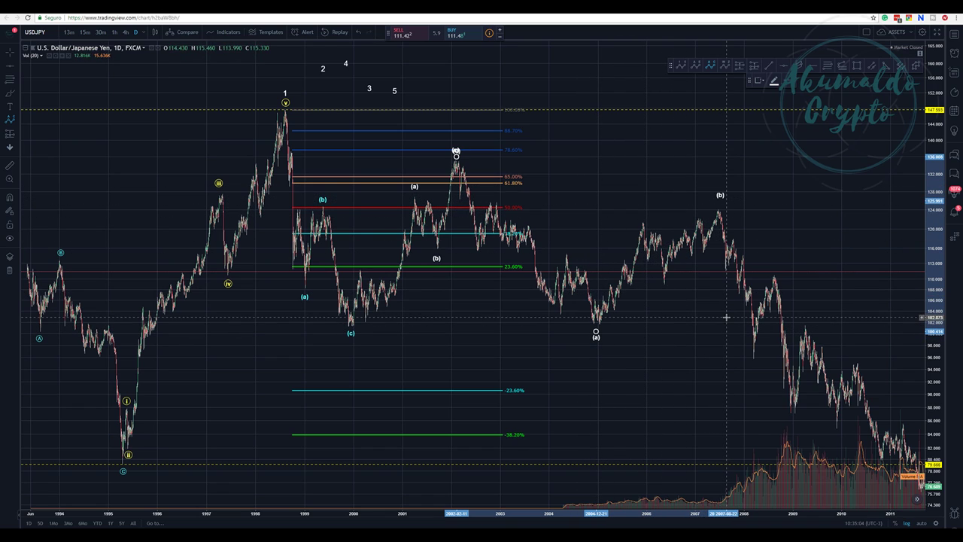
pyautogui.press('Escape')
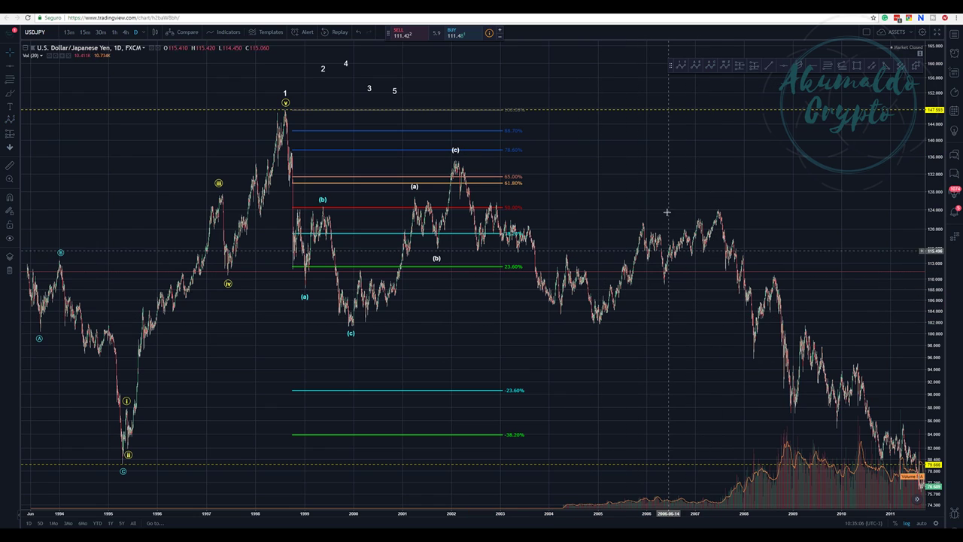
# Draw an ABC correction from the early-2002 high, with A near 100.6, B near 126.4 at the mid-2007 high and C near 115.9 in late 2009
pyautogui.click(710, 66)
pyautogui.click(459, 165)
pyautogui.click(597, 322)
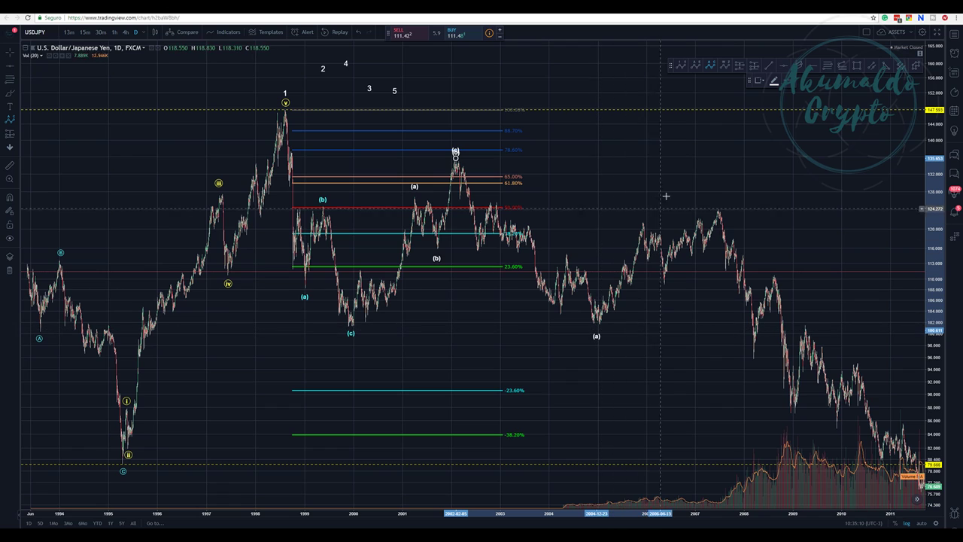
pyautogui.click(720, 197)
pyautogui.click(838, 249)
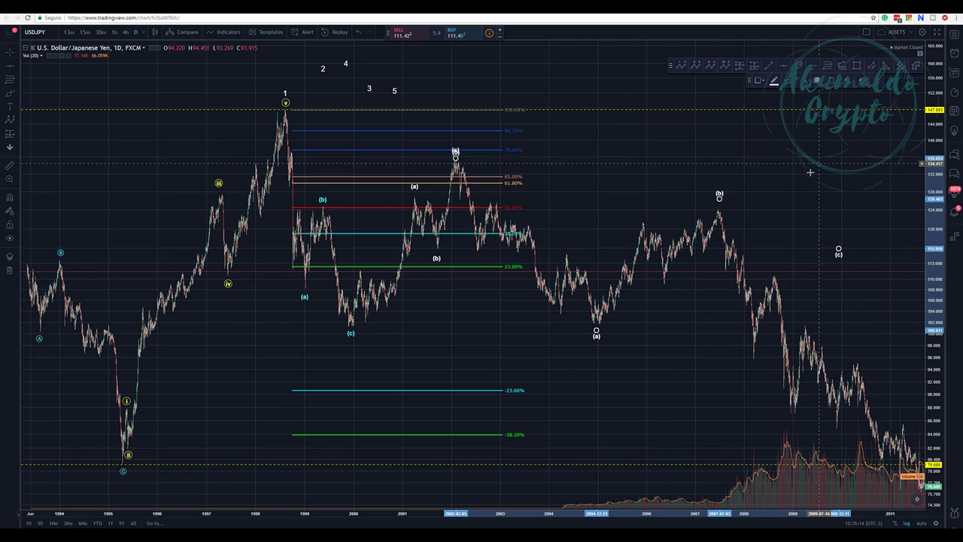
pyautogui.click(621, 168)
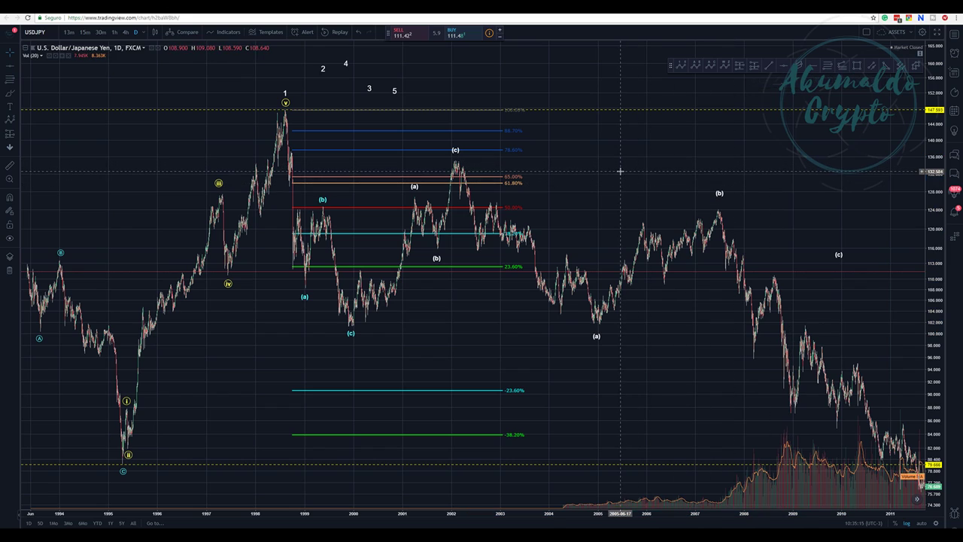
# Draw a five-wave impulse from the early-2002 high, with wave 1 near 113.7, 2 near 127.2, 3 near 102.2, 4 near 118 and 5 near 101.3
pyautogui.click(677, 66)
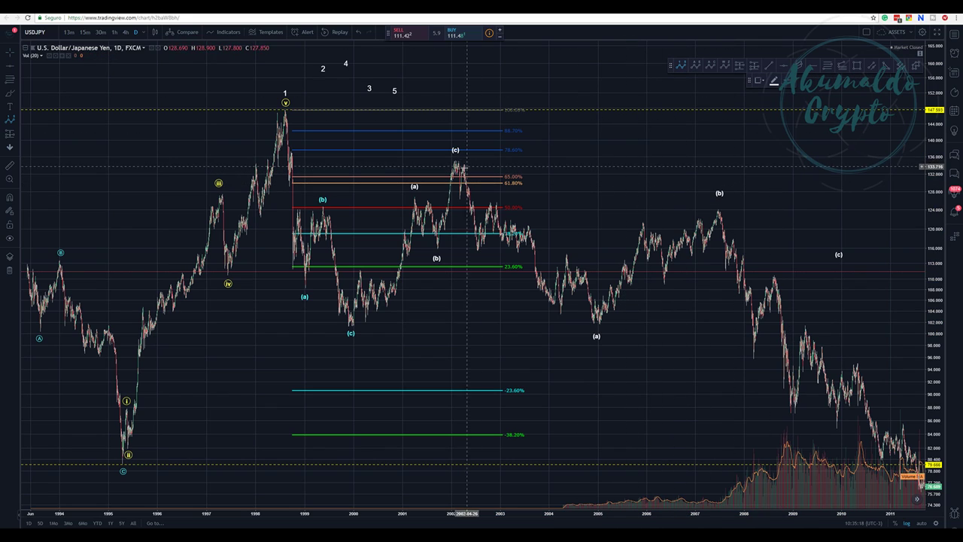
pyautogui.click(456, 164)
pyautogui.click(479, 259)
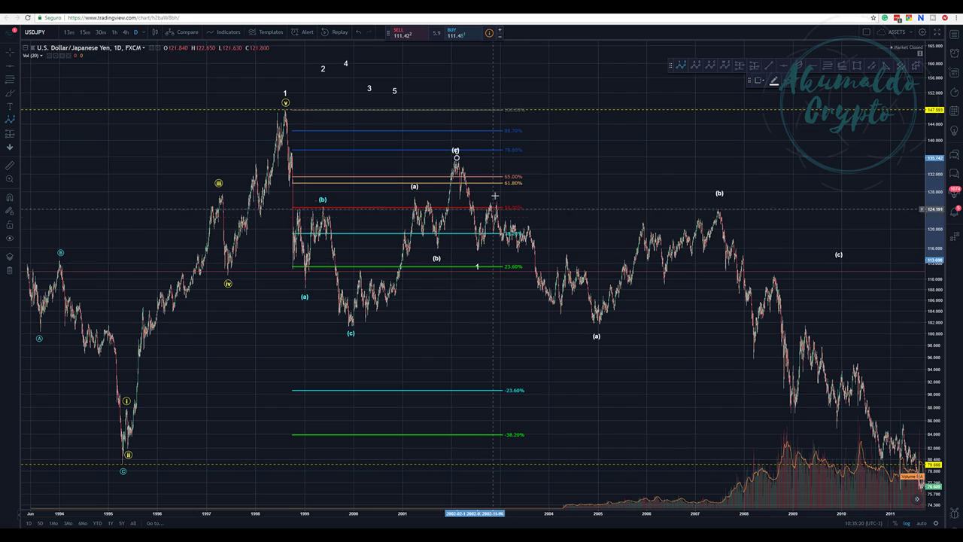
pyautogui.click(491, 192)
pyautogui.click(564, 322)
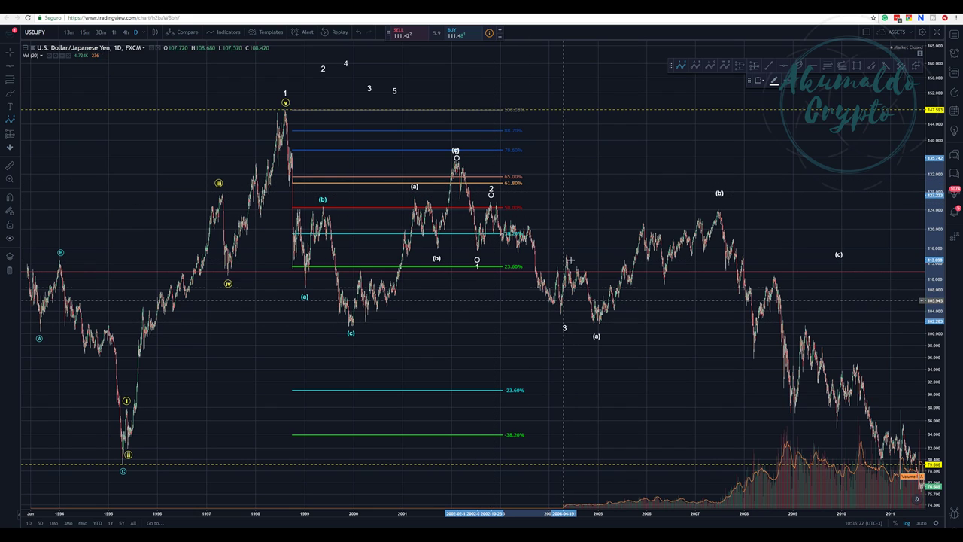
pyautogui.click(569, 237)
pyautogui.click(596, 325)
# Set the 2002–2005 impulse wave to Subminuette degree and color it green
pyautogui.rightClick(596, 325)
pyautogui.click(615, 338)
pyautogui.click(473, 261)
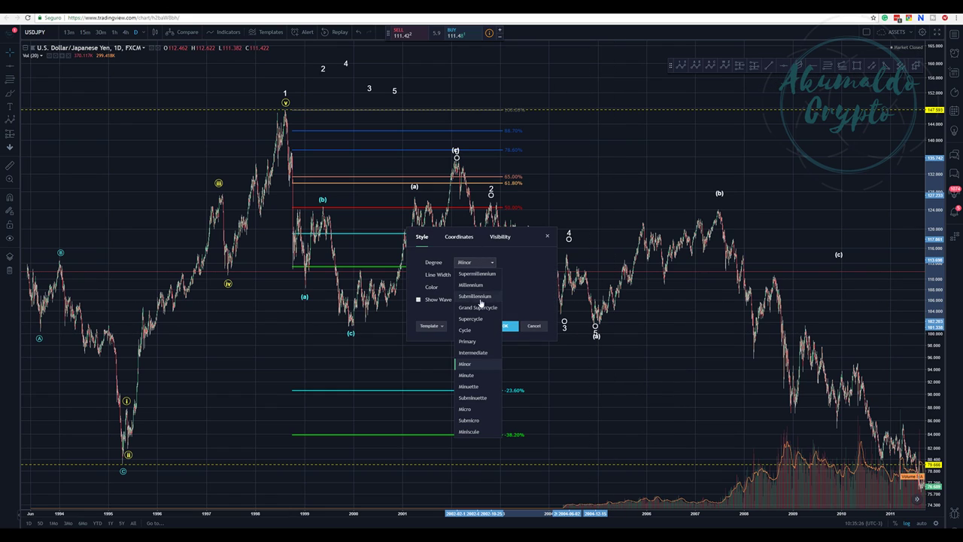
pyautogui.click(469, 386)
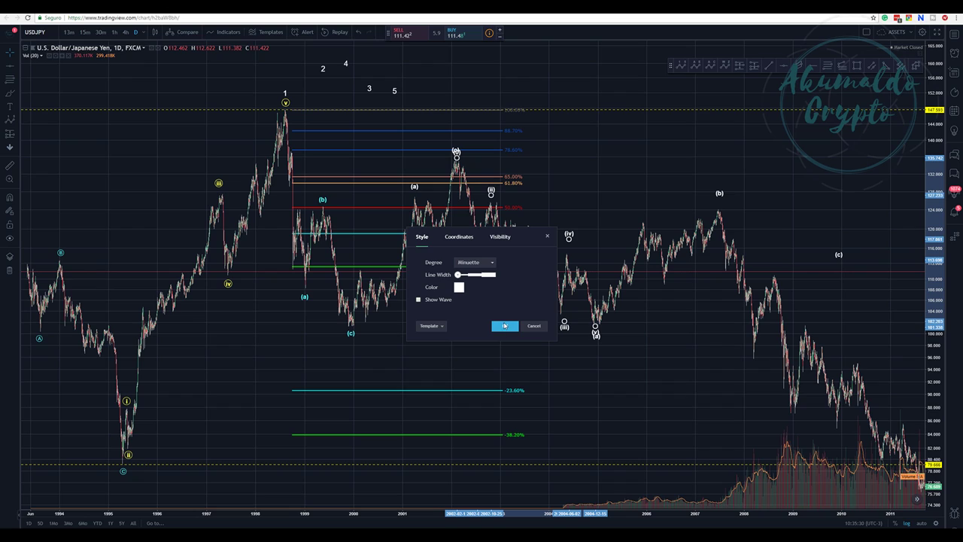
pyautogui.click(473, 262)
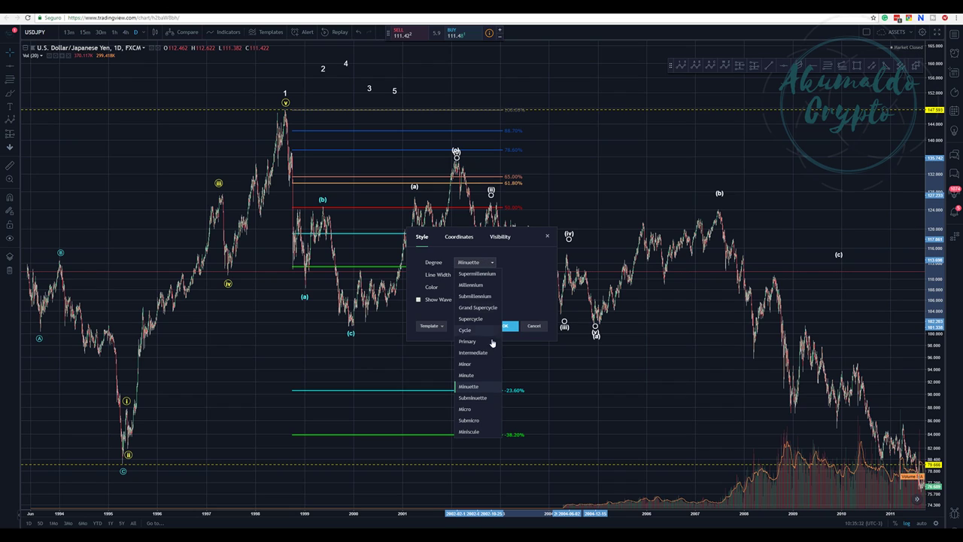
pyautogui.click(482, 397)
pyautogui.click(459, 287)
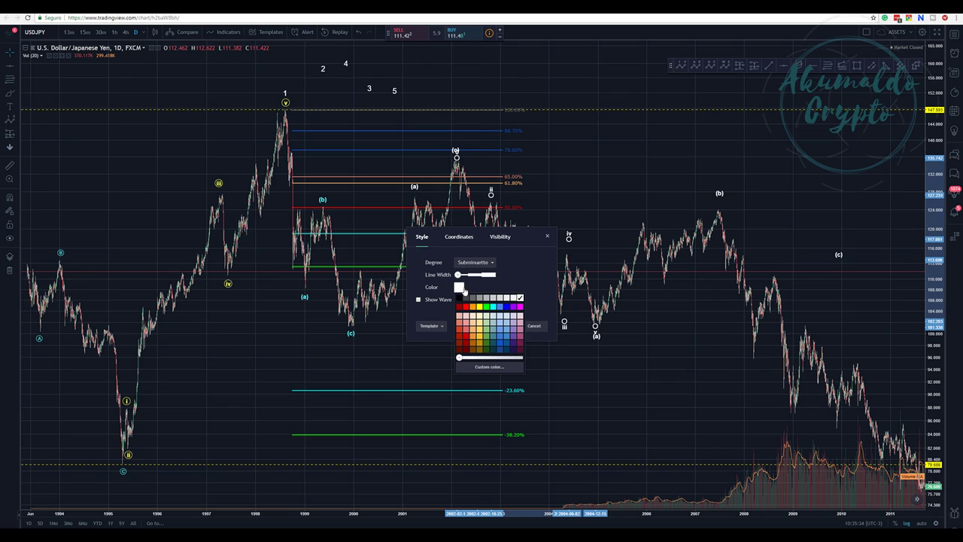
pyautogui.click(487, 308)
pyautogui.click(502, 325)
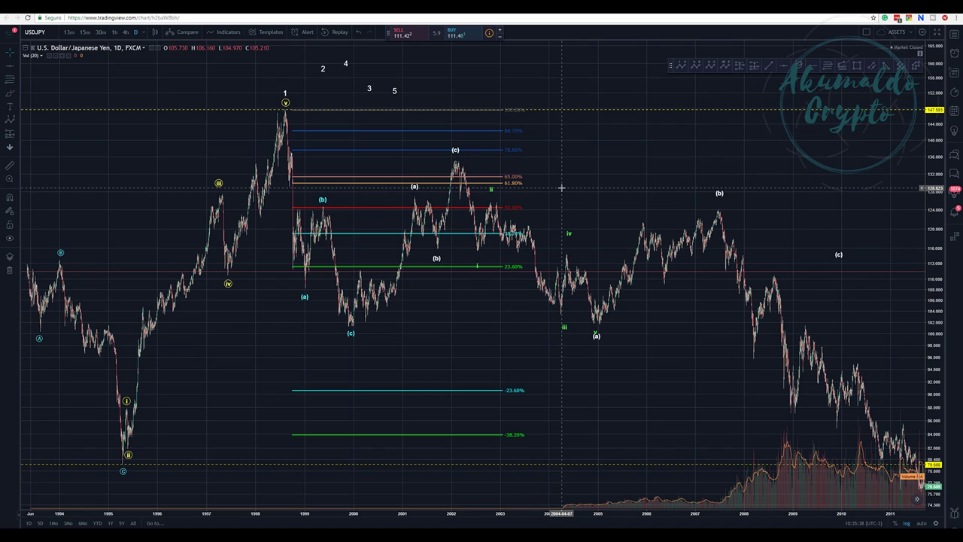
# Move green points iii, iv and v to about 103.4, 115.6 and 100.5, and lower white point A to about 99 beneath them
pyautogui.click(571, 247)
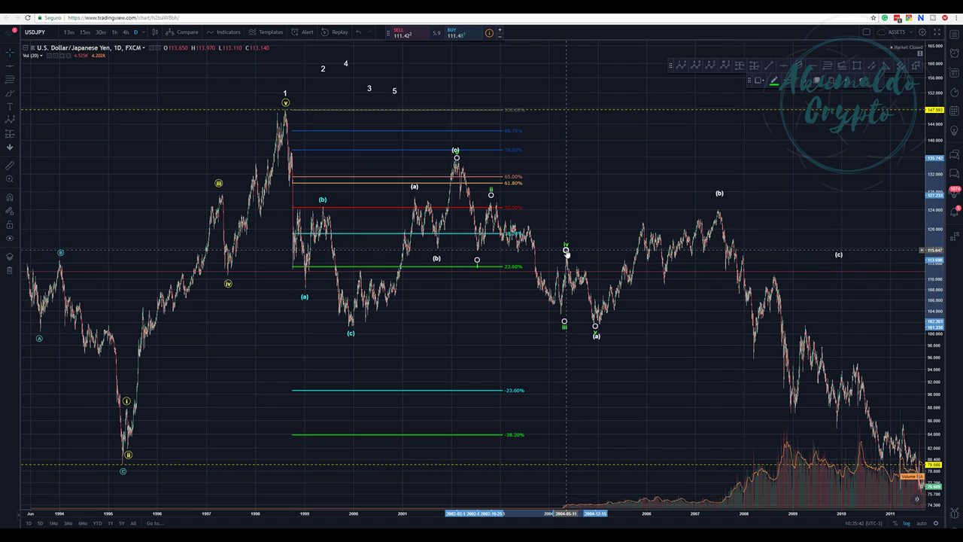
pyautogui.moveTo(564, 321); pyautogui.dragTo(559, 314)
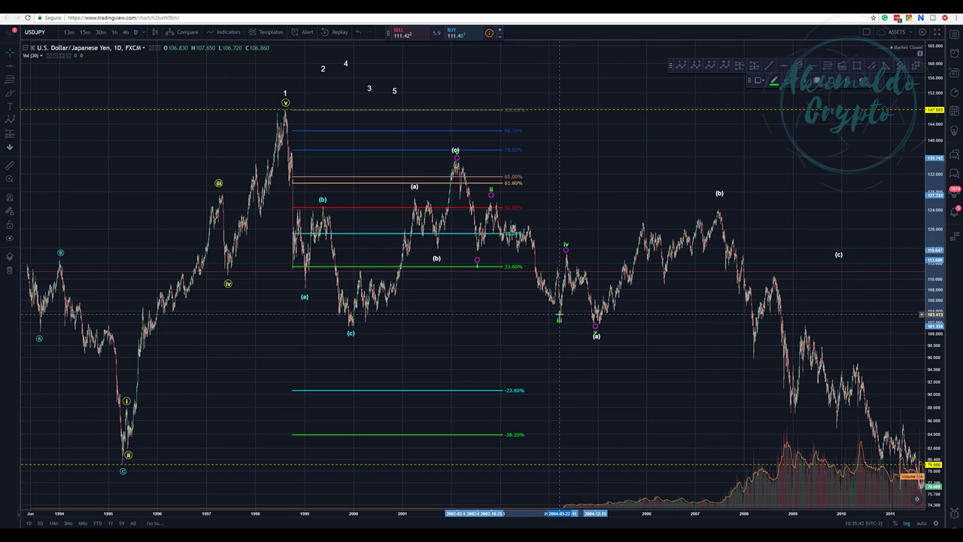
pyautogui.click(596, 335)
pyautogui.click(598, 330)
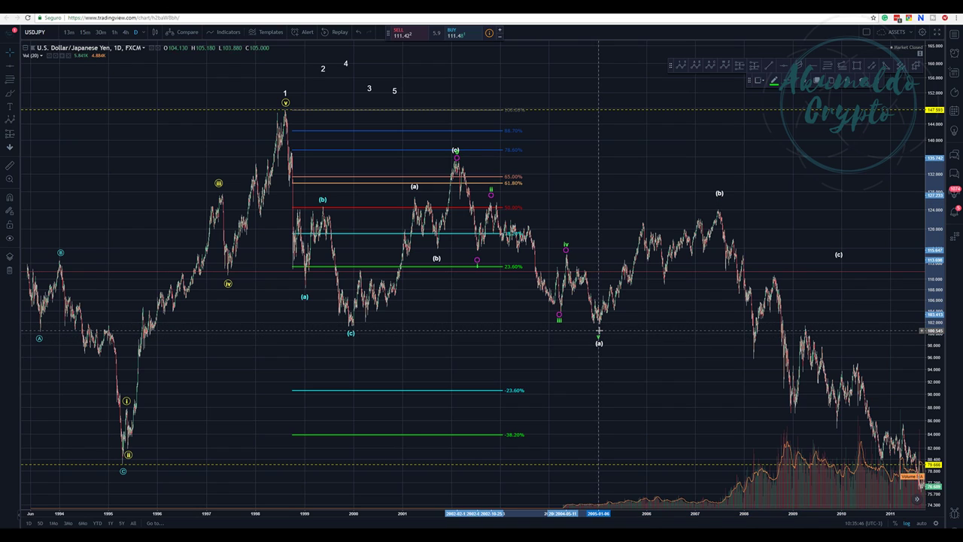
pyautogui.moveTo(599, 336); pyautogui.dragTo(598, 345)
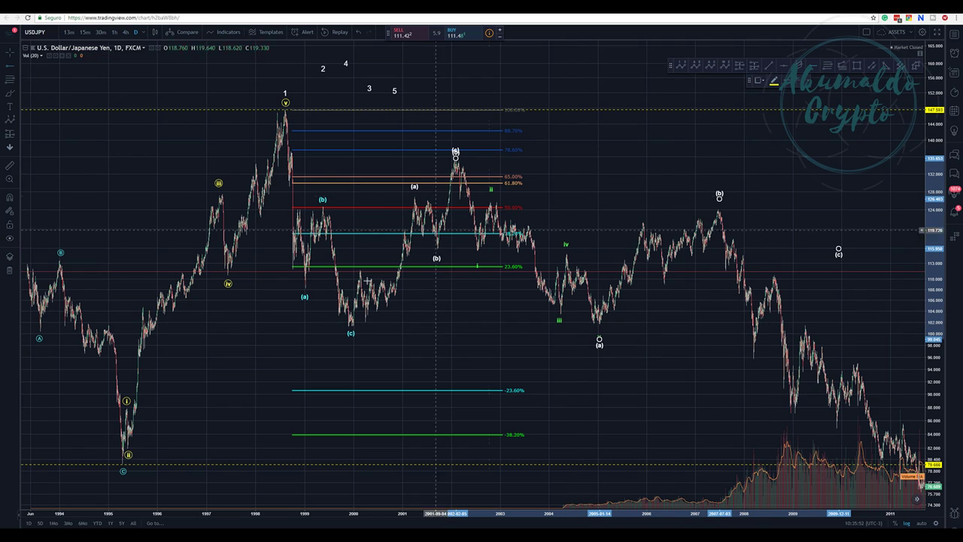
# Draw a horizontal ray at about 101.3 from the late-1999 low and delete the Fibonacci retracement starting at the 1998 high
pyautogui.click(328, 325)
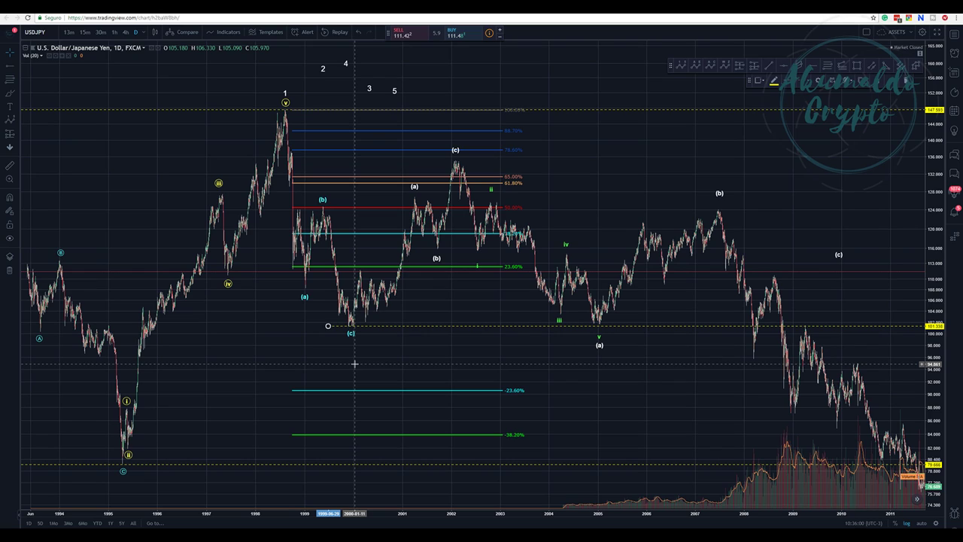
pyautogui.click(331, 211)
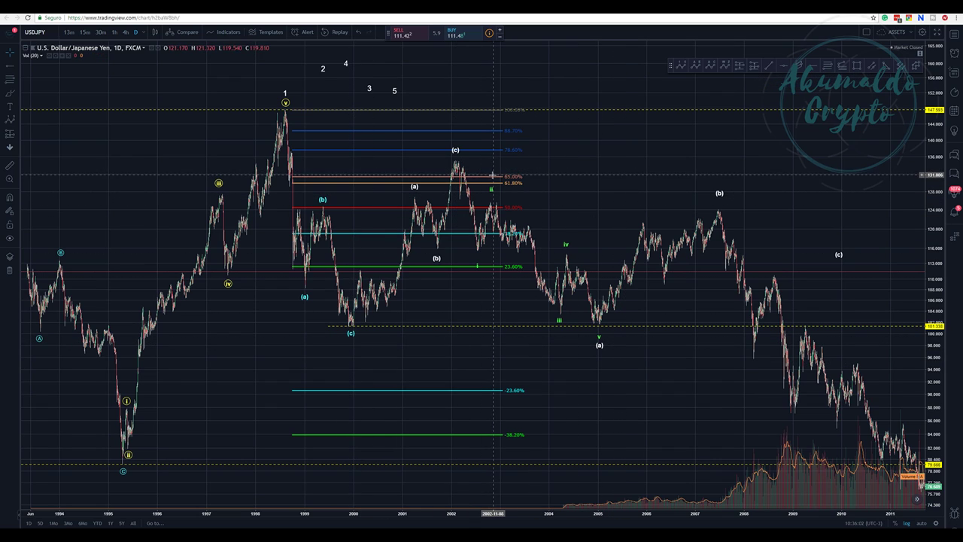
pyautogui.rightClick(493, 182)
pyautogui.click(522, 272)
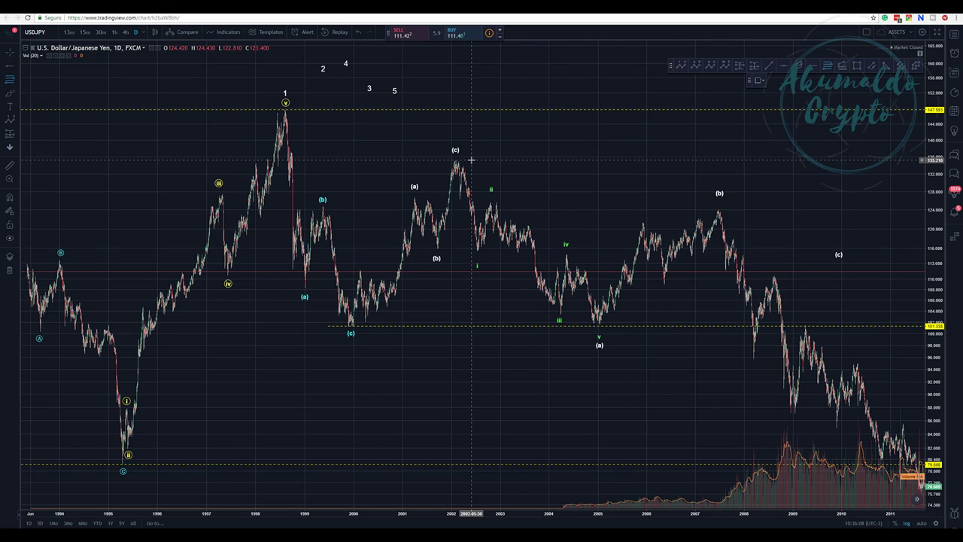
# Draw a Fibonacci retracement from about 135.2 in 2002 down to about 101.8, and lower white point B slightly above the mid-2007 high
pyautogui.click(471, 160)
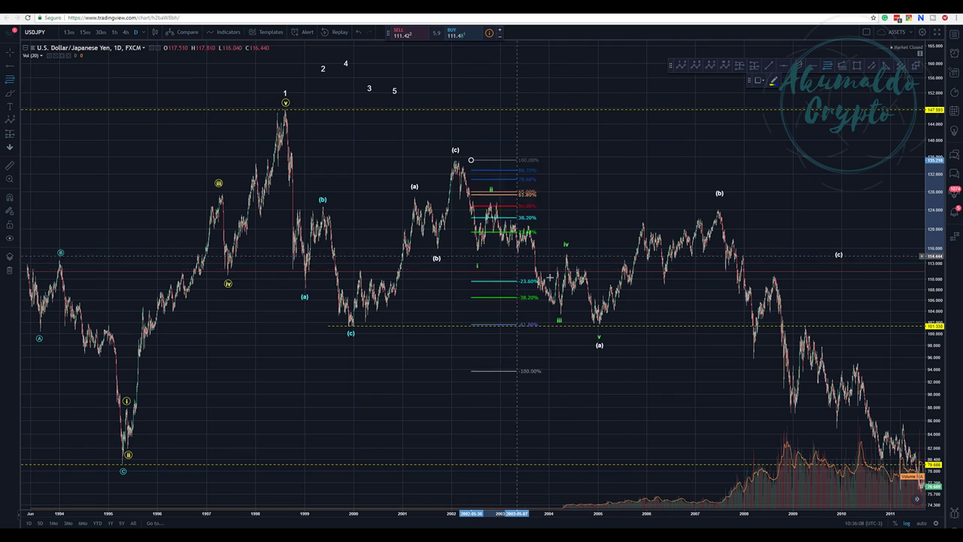
pyautogui.click(753, 324)
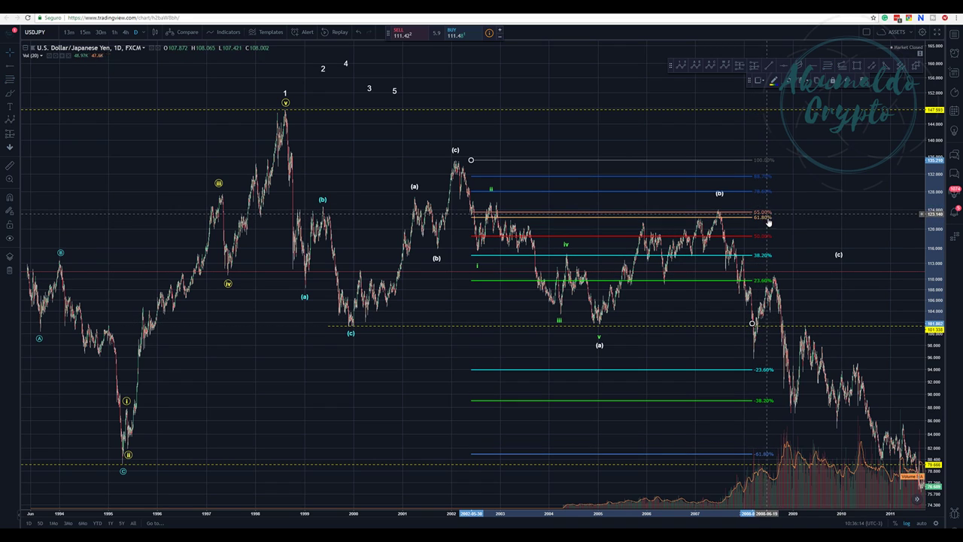
pyautogui.click(727, 199)
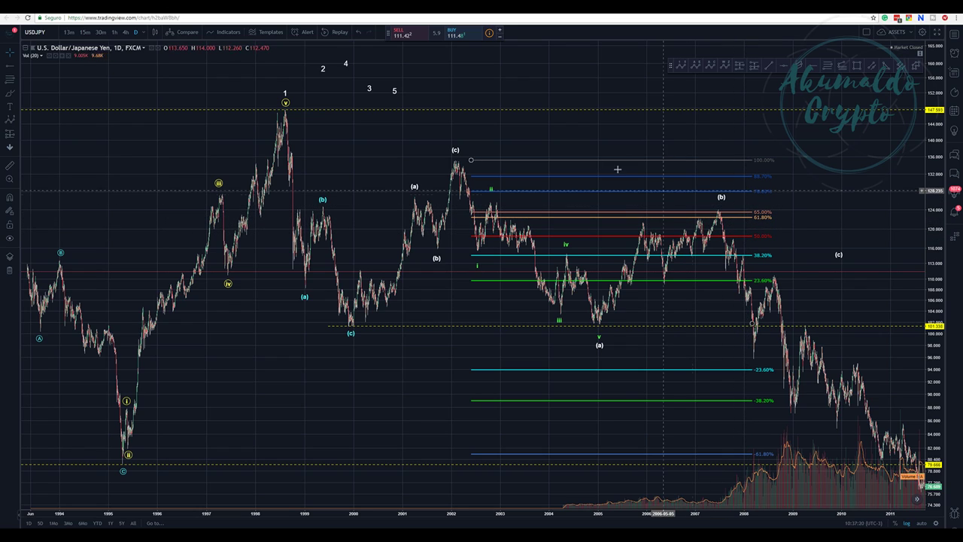
pyautogui.click(529, 161)
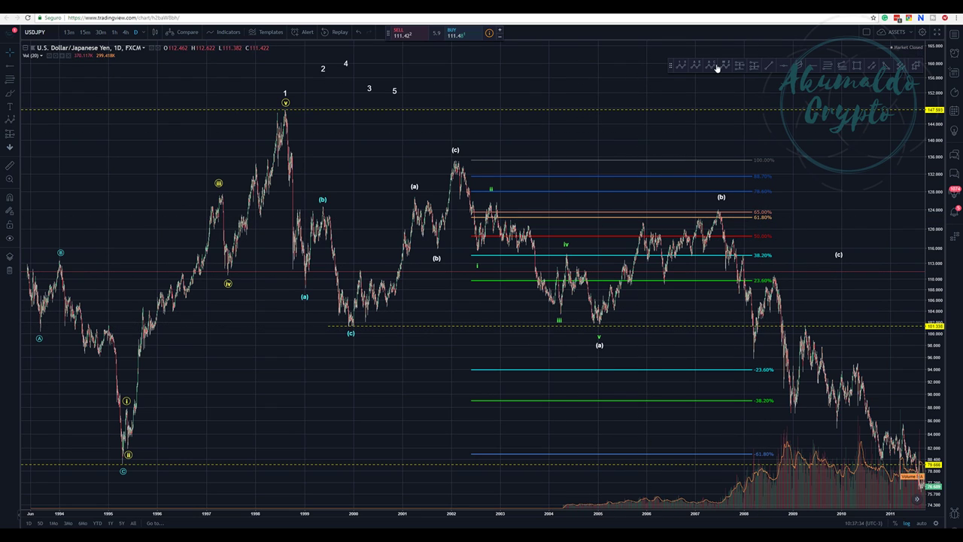
# Draw an ABC correction from the early-2005 low near 101, with A near 121.8, B near 107.8 and C near 124.8 at the mid-2007 high
pyautogui.click(712, 68)
pyautogui.click(601, 331)
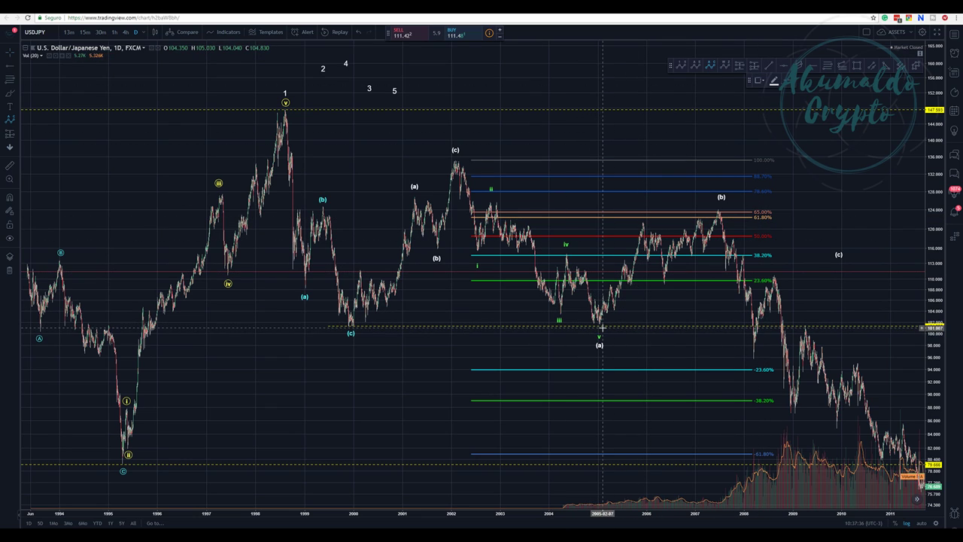
pyautogui.click(640, 218)
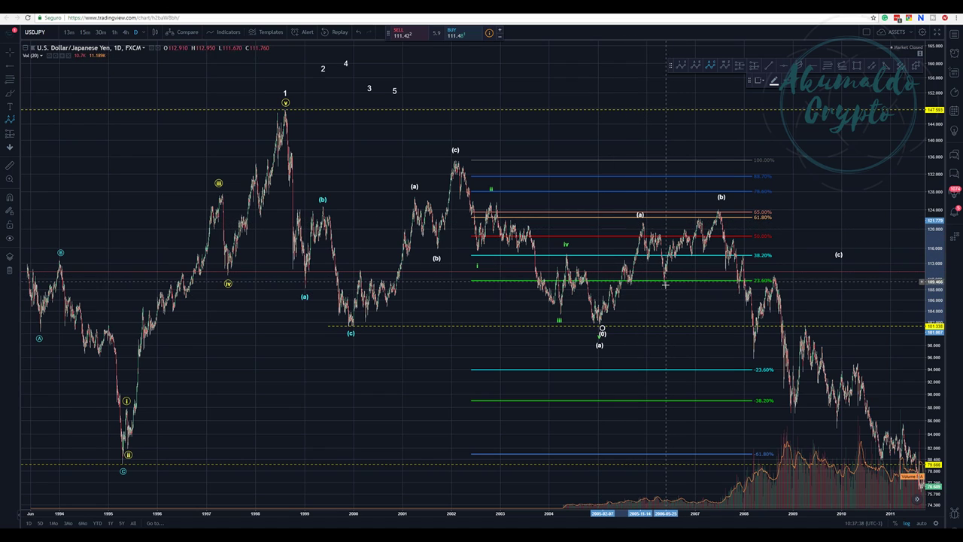
pyautogui.click(721, 204)
# Set the 2005–2007 ABC correction to Subminuette degree and color it yellow
pyautogui.rightClick(723, 204)
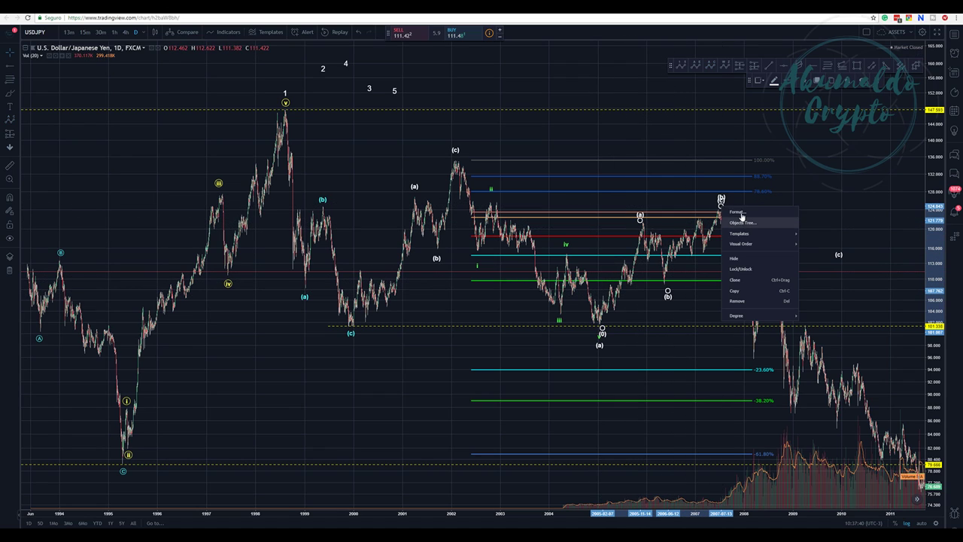
pyautogui.click(737, 217)
pyautogui.click(482, 263)
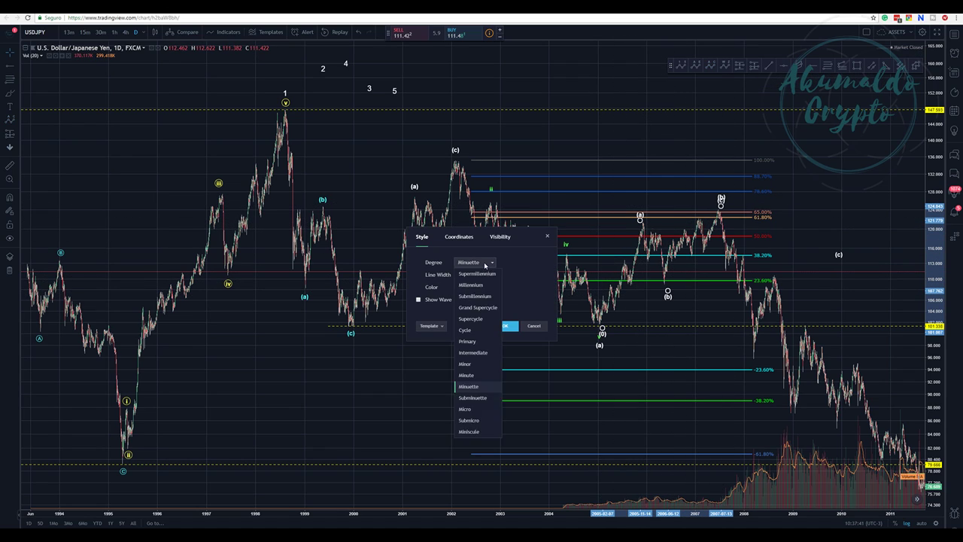
pyautogui.click(473, 398)
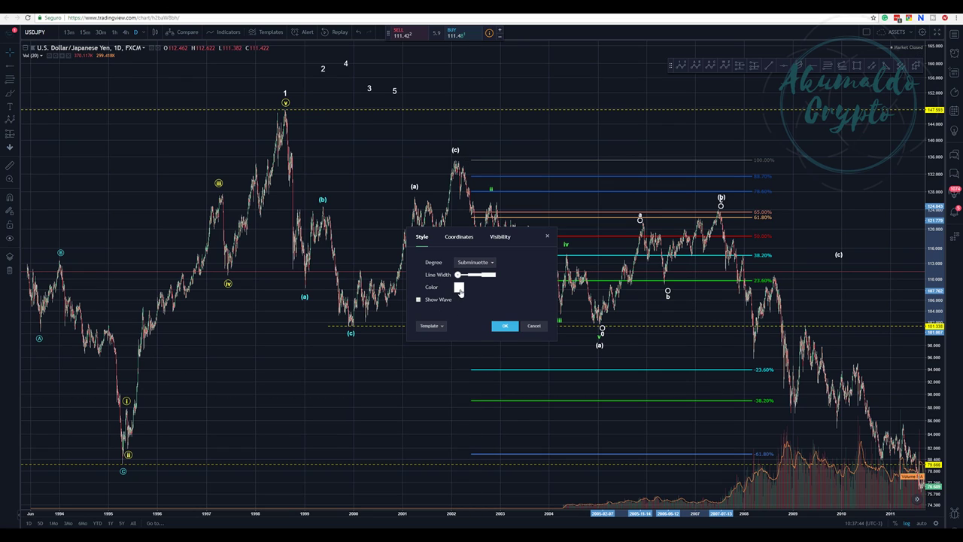
pyautogui.click(459, 289)
pyautogui.click(480, 307)
pyautogui.click(504, 326)
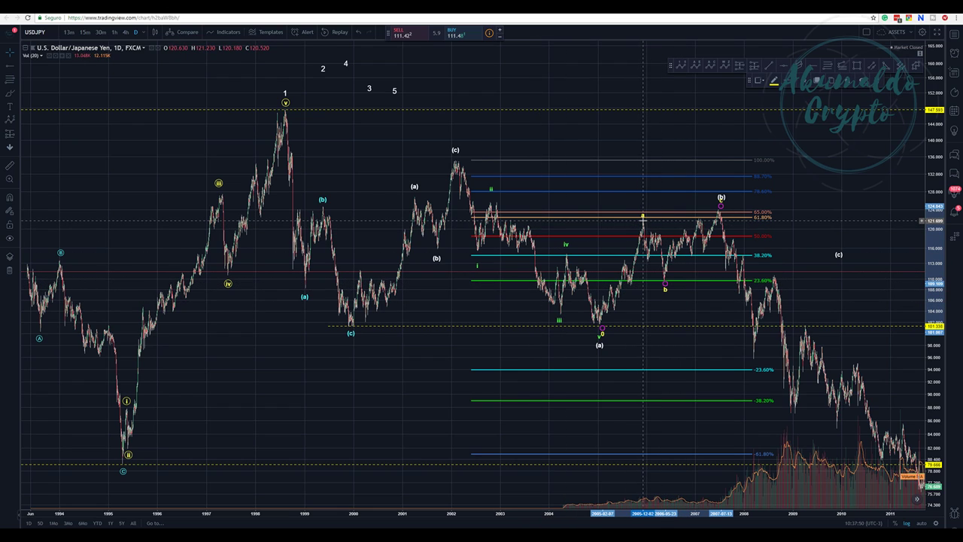
# Move yellow point C onto the mid-2007 high at about 124.2 and place white point B just above it at about 125.8
pyautogui.click(723, 203)
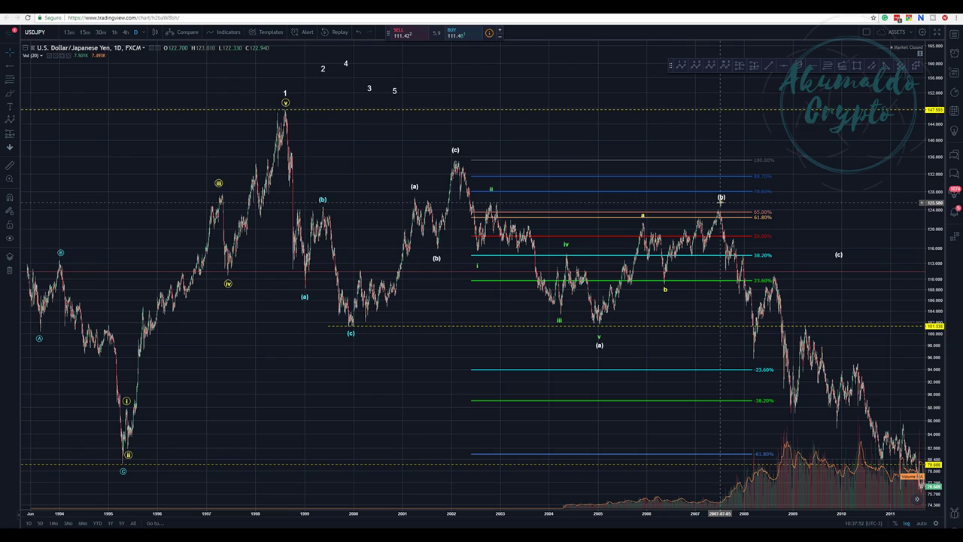
pyautogui.click(719, 203)
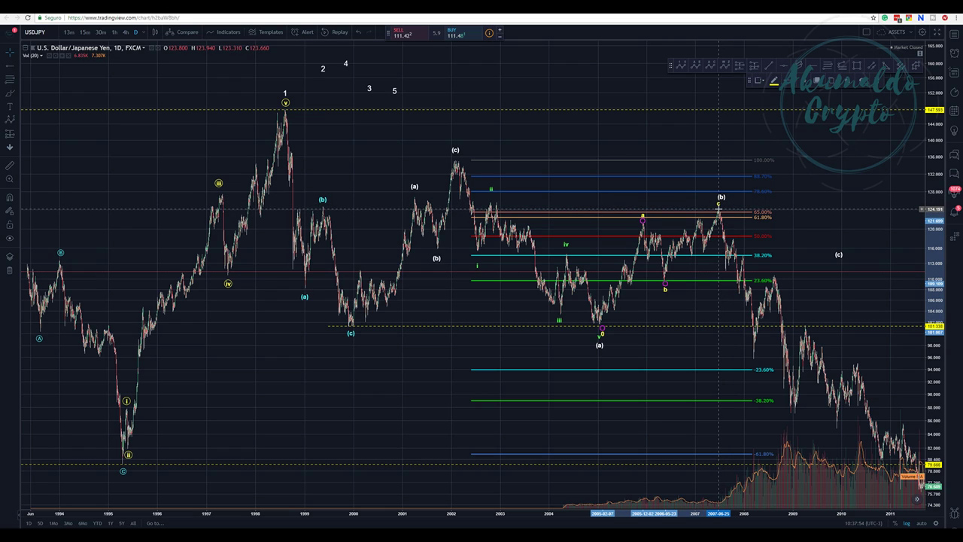
pyautogui.click(719, 200)
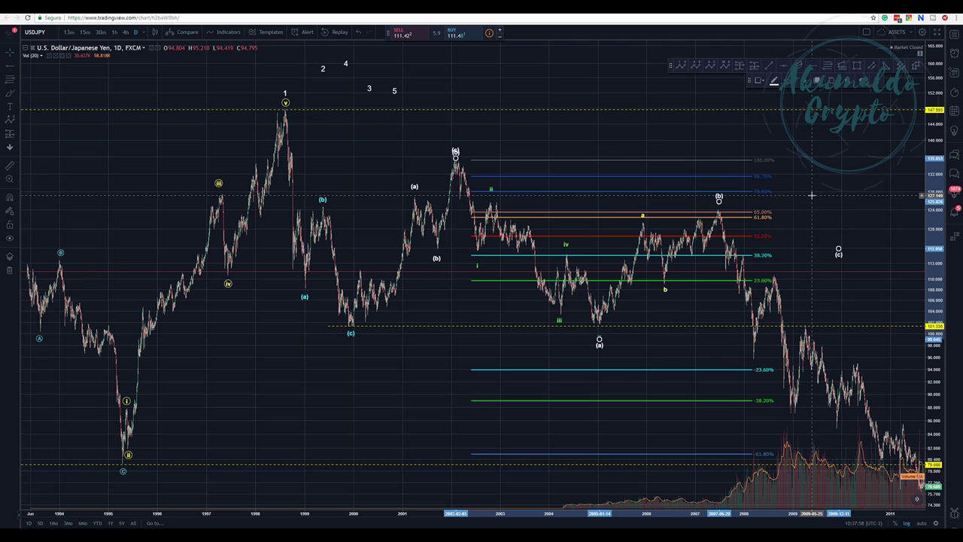
# Move white point C down and later in time onto the late-2011 low at about 75.4
pyautogui.moveTo(820, 197)
pyautogui.mouseDown()
pyautogui.moveTo(775, 149)
pyautogui.moveTo(750, 147)
pyautogui.mouseUp()
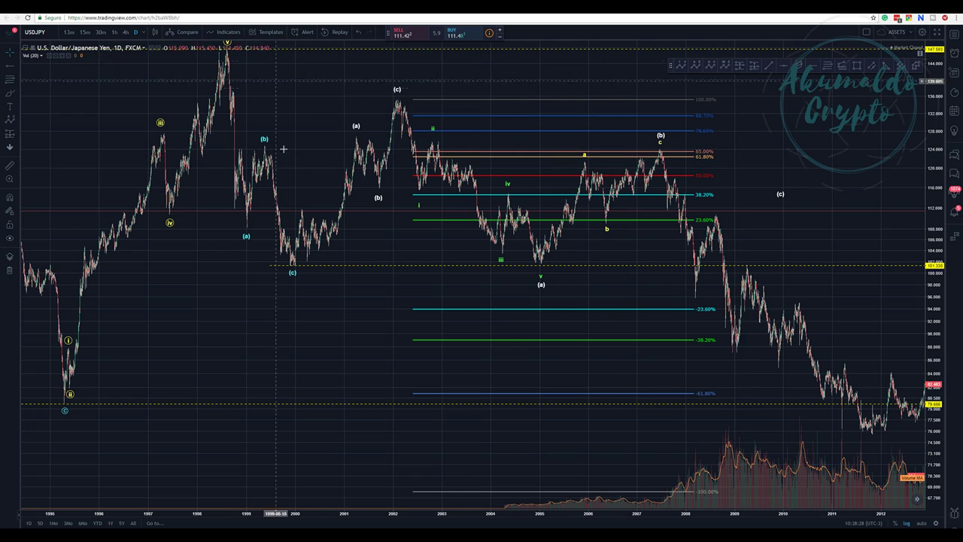
pyautogui.scroll(-2, 337, 98)
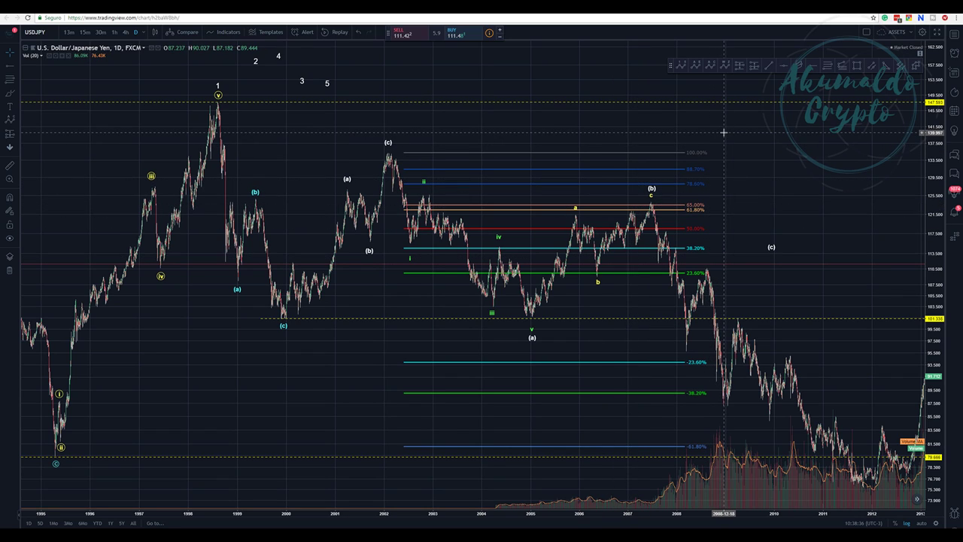
pyautogui.moveTo(746, 144); pyautogui.dragTo(665, 143)
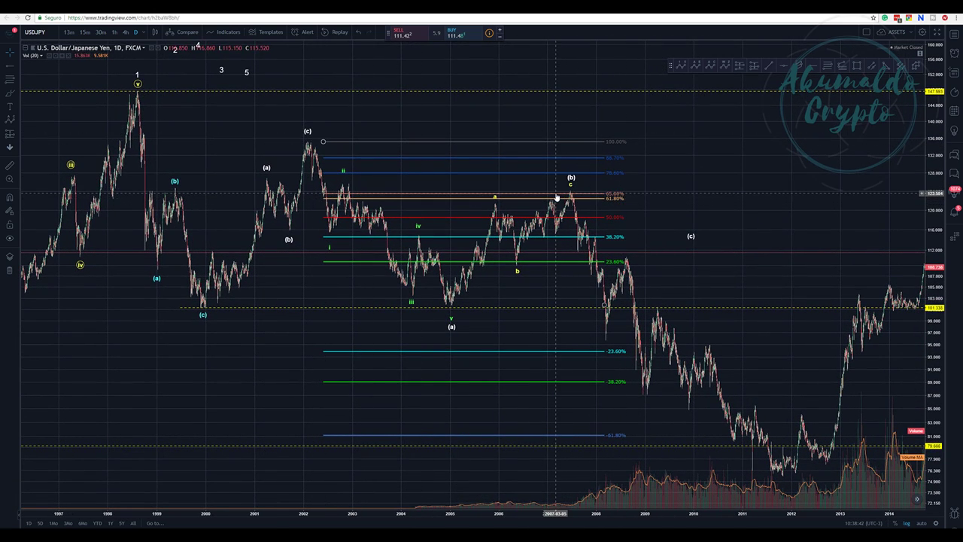
pyautogui.moveTo(593, 190); pyautogui.dragTo(457, 143)
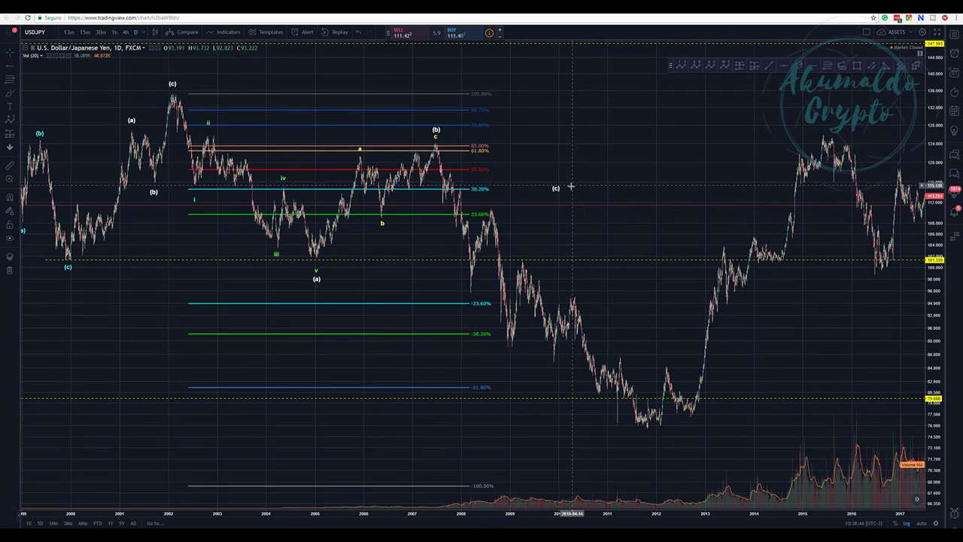
pyautogui.moveTo(555, 189)
pyautogui.mouseDown()
pyautogui.moveTo(640, 318)
pyautogui.moveTo(649, 429)
pyautogui.mouseUp()
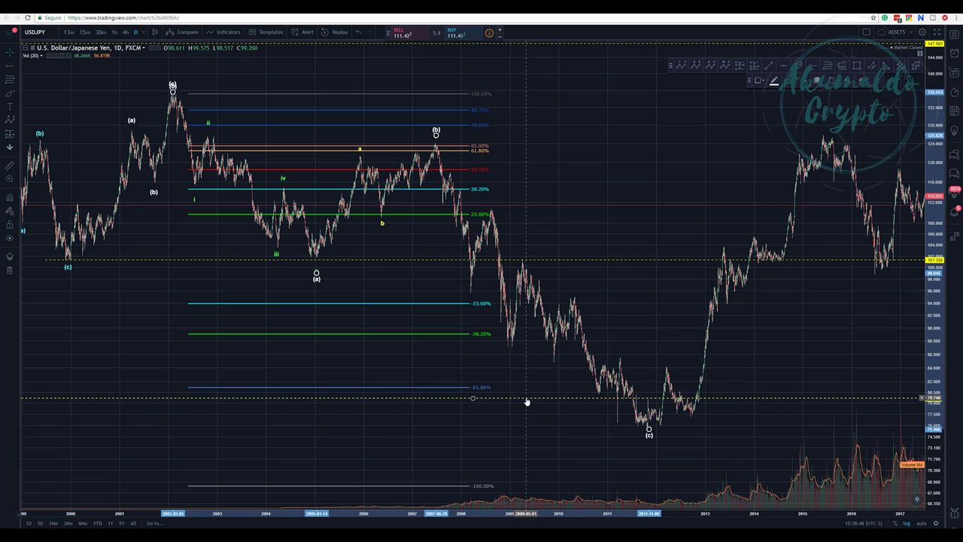
# Nudge white point C slightly below the late-2011 low and add a horizontal line at that low, about 75.66
pyautogui.moveTo(430, 409); pyautogui.dragTo(651, 398)
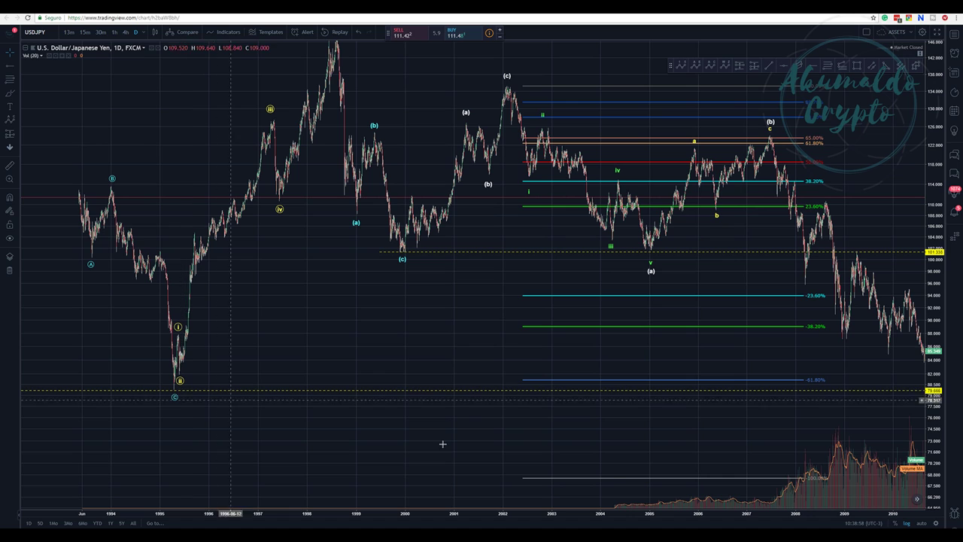
pyautogui.moveTo(669, 415); pyautogui.dragTo(336, 388)
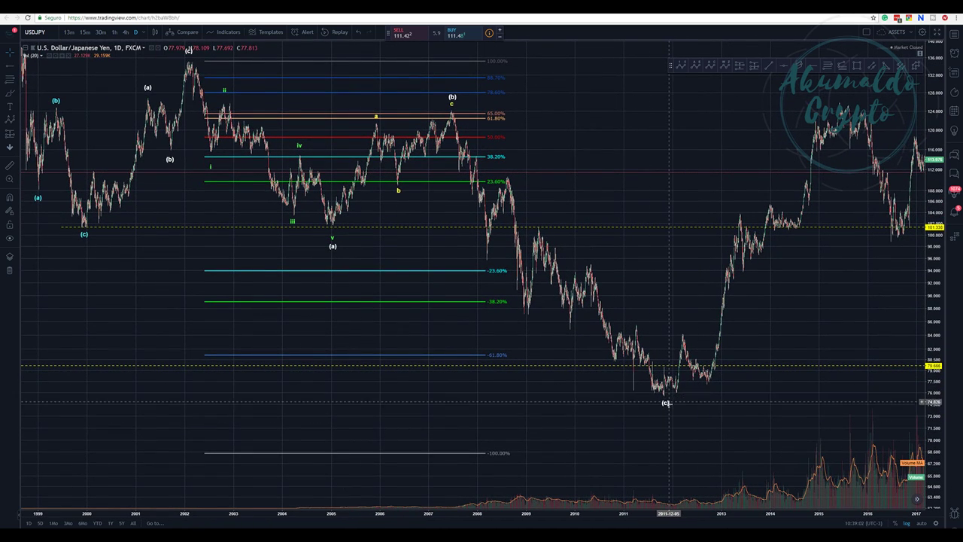
pyautogui.click(665, 401)
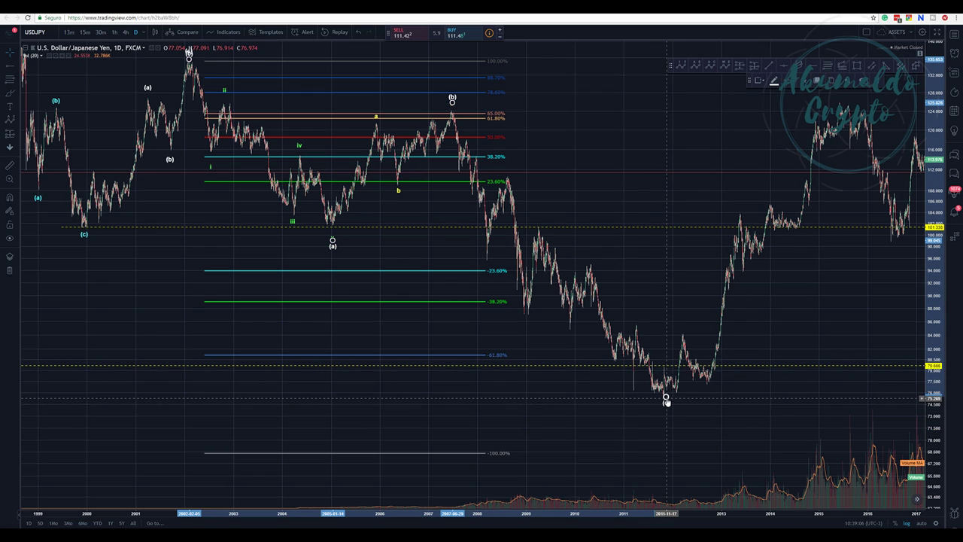
pyautogui.moveTo(666, 402); pyautogui.dragTo(665, 399)
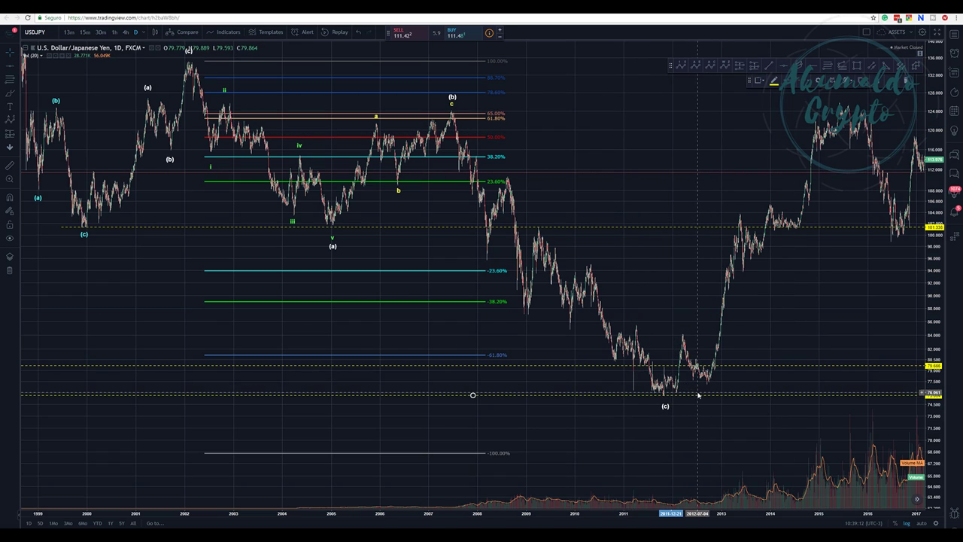
# Color the horizontal line at the 2011 low white
pyautogui.rightClick(691, 396)
pyautogui.rightClick(691, 395)
pyautogui.click(715, 401)
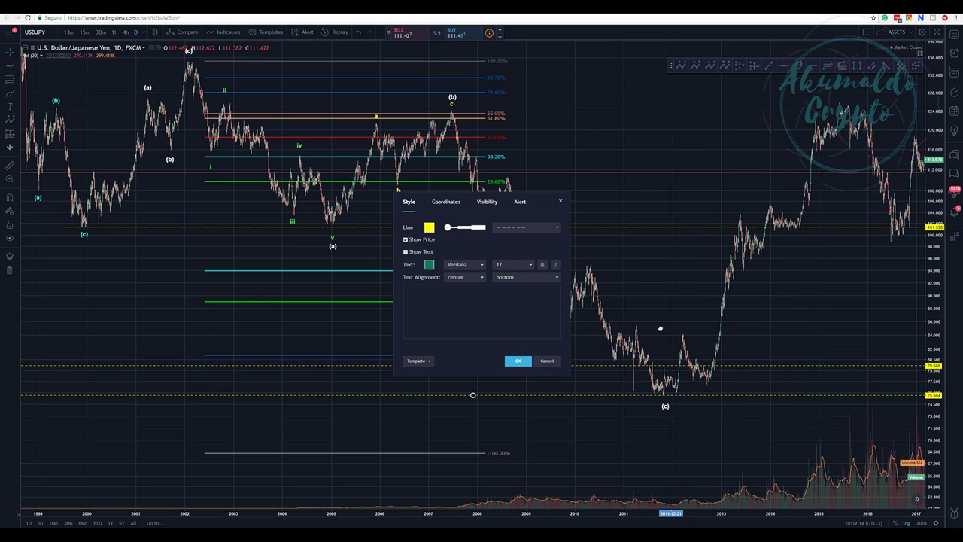
pyautogui.click(428, 227)
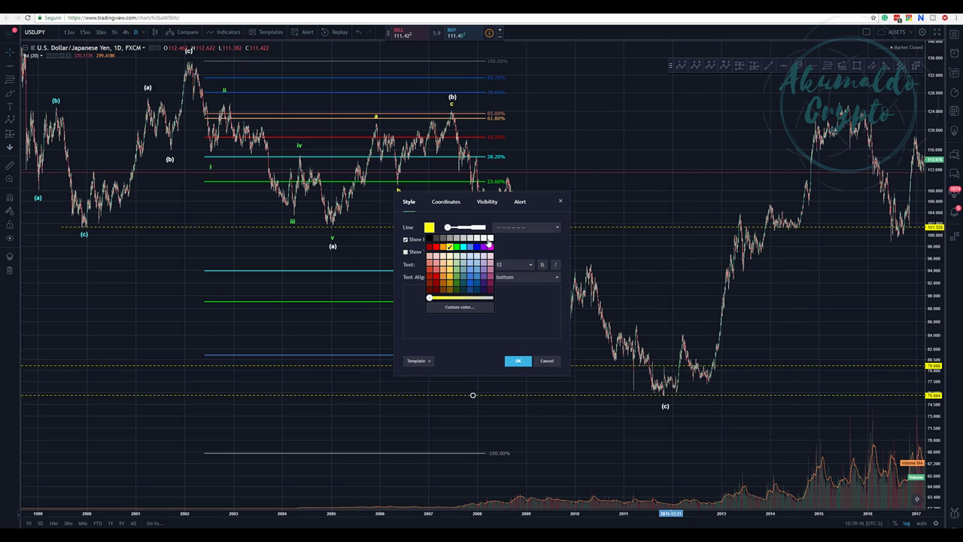
pyautogui.click(490, 238)
pyautogui.click(525, 361)
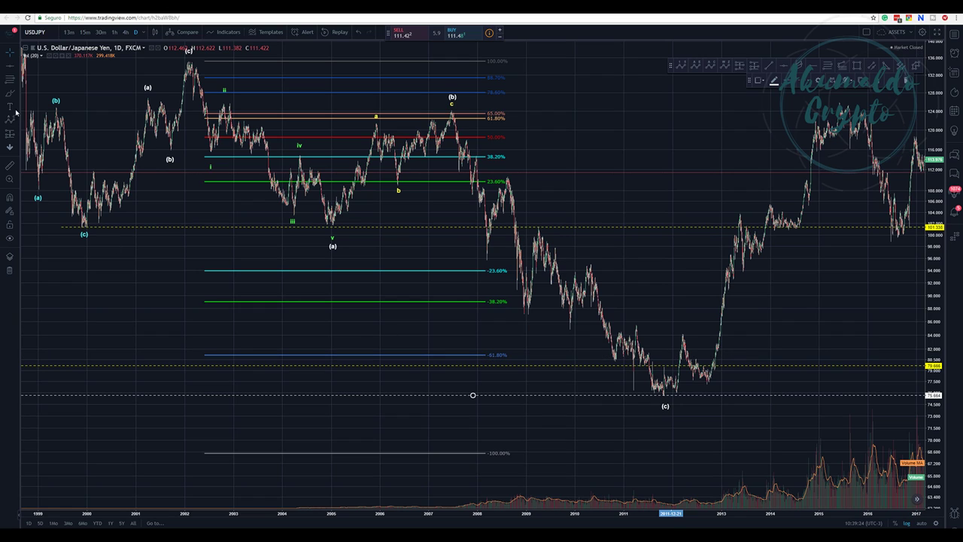
pyautogui.click(860, 65)
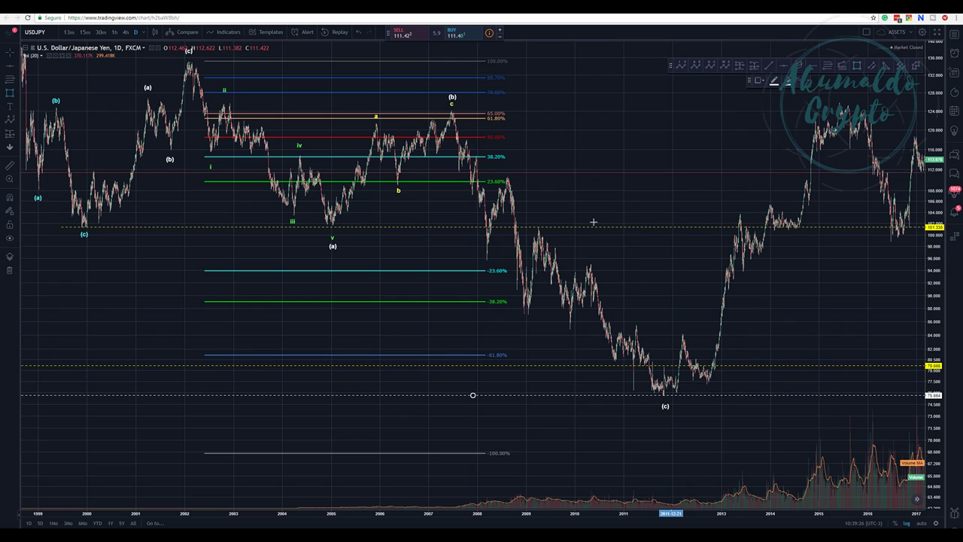
pyautogui.click(441, 270)
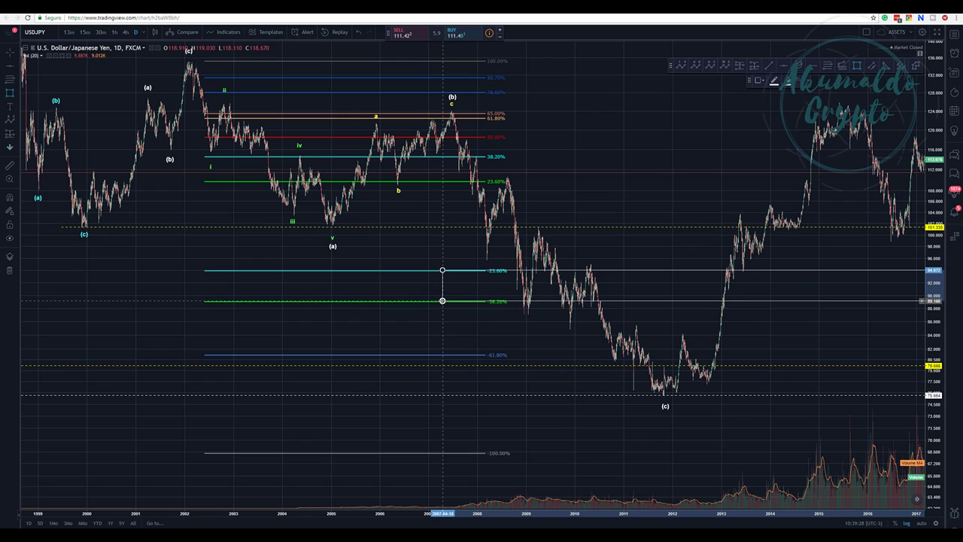
pyautogui.press('Escape')
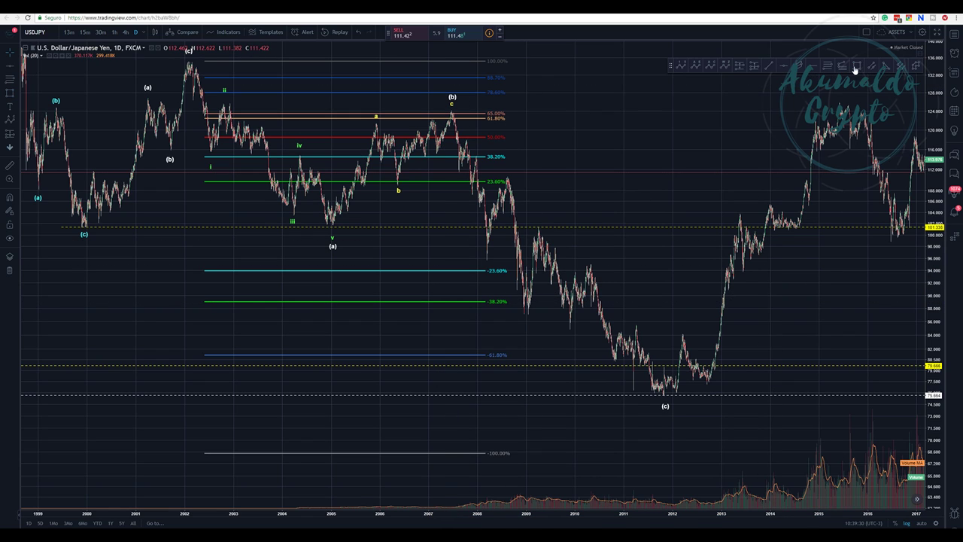
# Draw a rectangle from 2005 to late 2013 between about 94.1 and 89.2, and place two copies below it, the lowest spanning the 2011 low
pyautogui.click(333, 269)
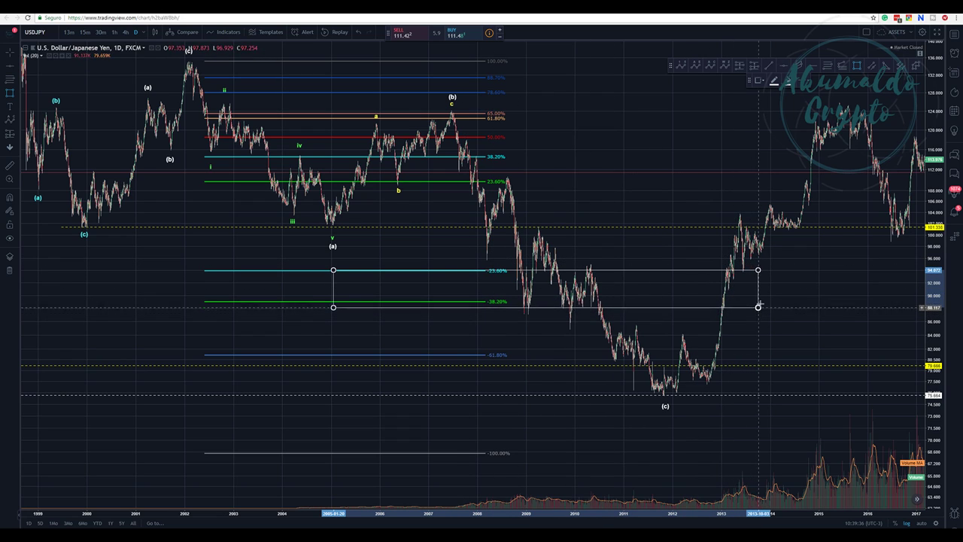
pyautogui.click(764, 300)
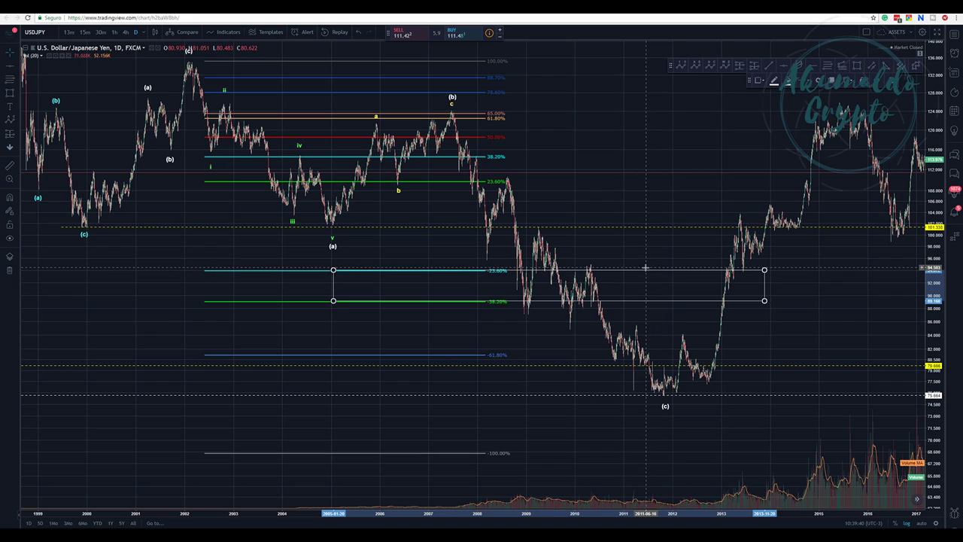
pyautogui.moveTo(646, 269); pyautogui.dragTo(664, 365)
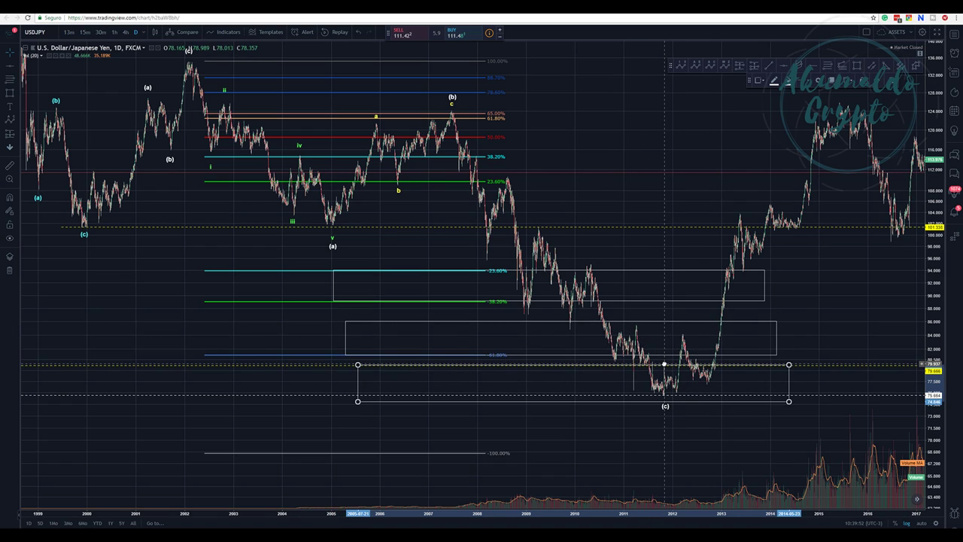
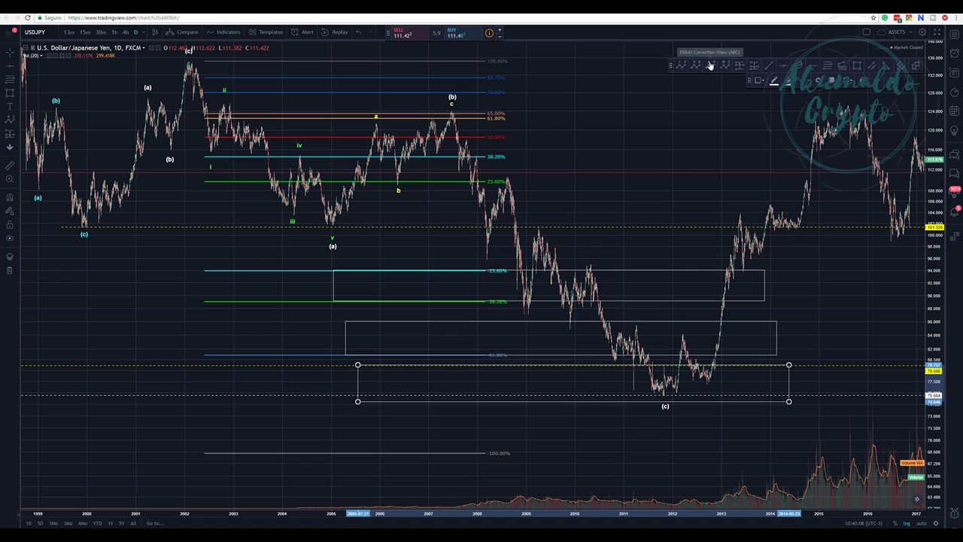
# Draw a green impulse wave from the mid-2007 high, with i near 94.6, ii 111.9, iii 75.9, iv 86.1, v 75.2, and lower white C below v
pyautogui.click(685, 65)
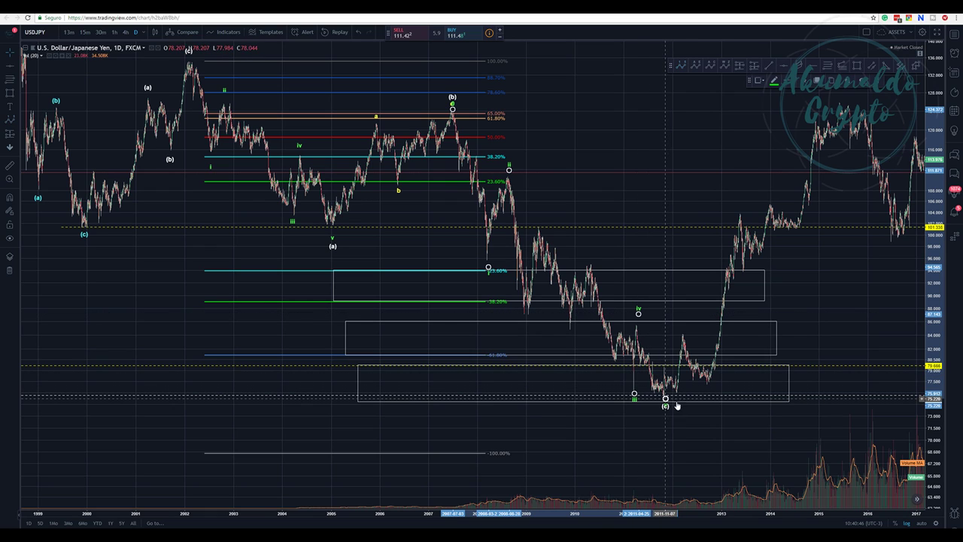
pyautogui.click(732, 421)
pyautogui.moveTo(665, 406); pyautogui.dragTo(667, 408)
pyautogui.moveTo(636, 310); pyautogui.dragTo(633, 321)
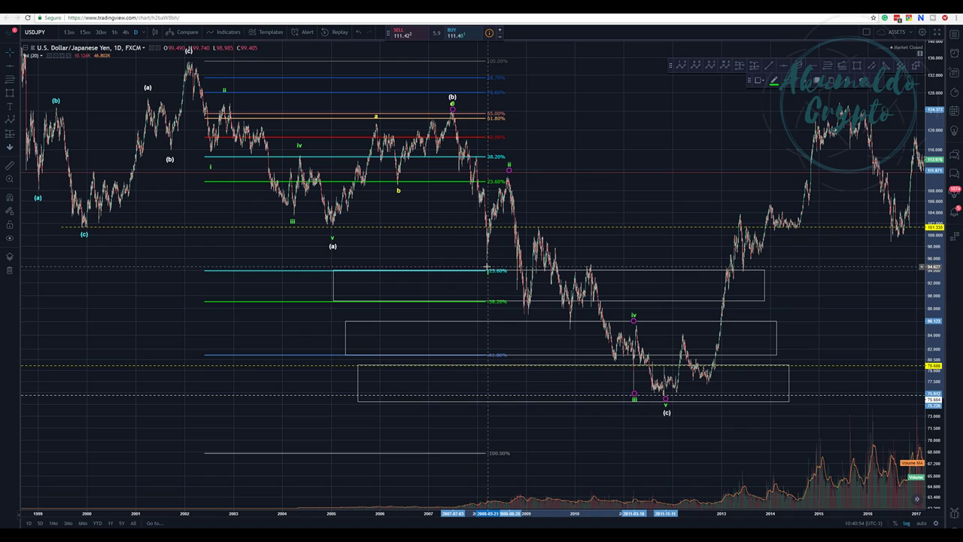
# Move green point i to about 111.5 and ii to about 117.9 in late 2007, and set white point C at about 74.2
pyautogui.moveTo(490, 260)
pyautogui.mouseDown()
pyautogui.moveTo(459, 171)
pyautogui.moveTo(469, 141)
pyautogui.mouseUp()
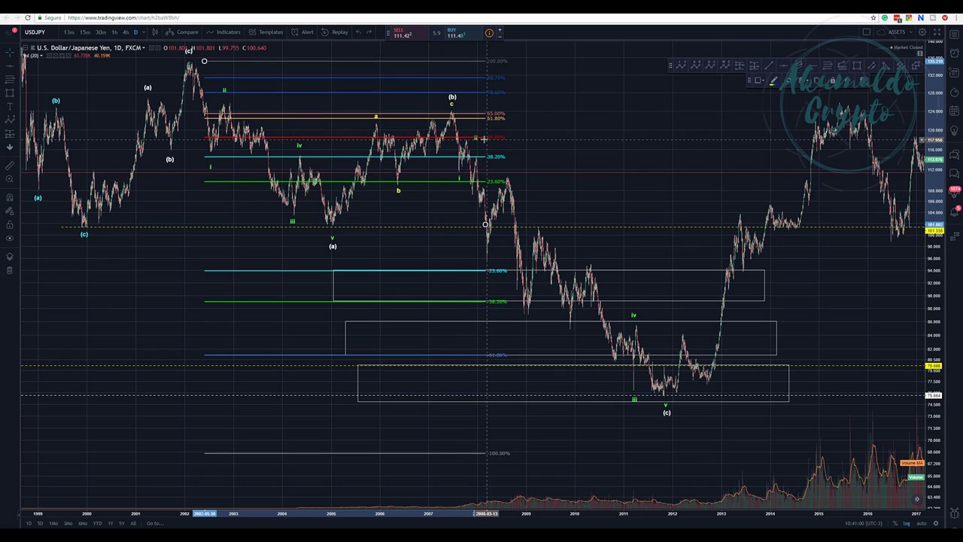
pyautogui.click(473, 138)
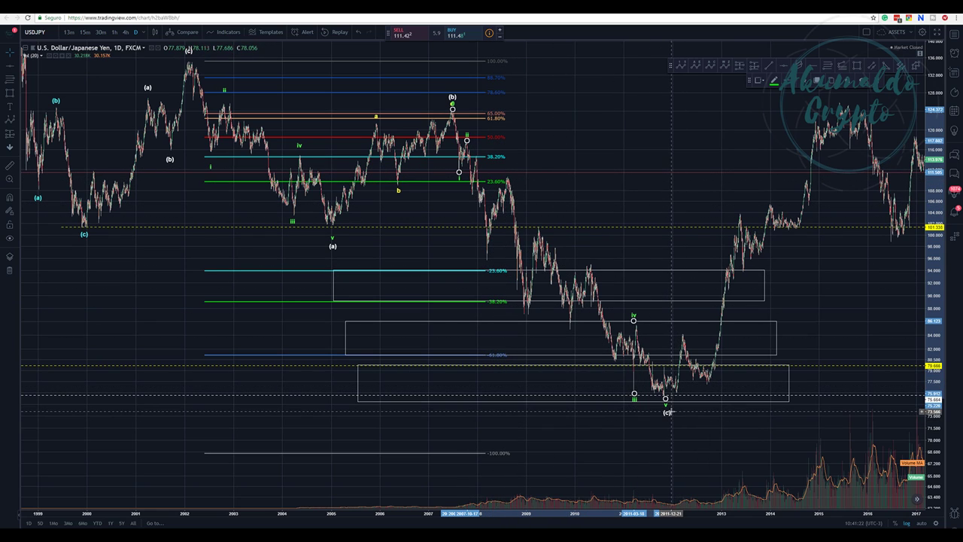
pyautogui.moveTo(666, 413); pyautogui.dragTo(666, 407)
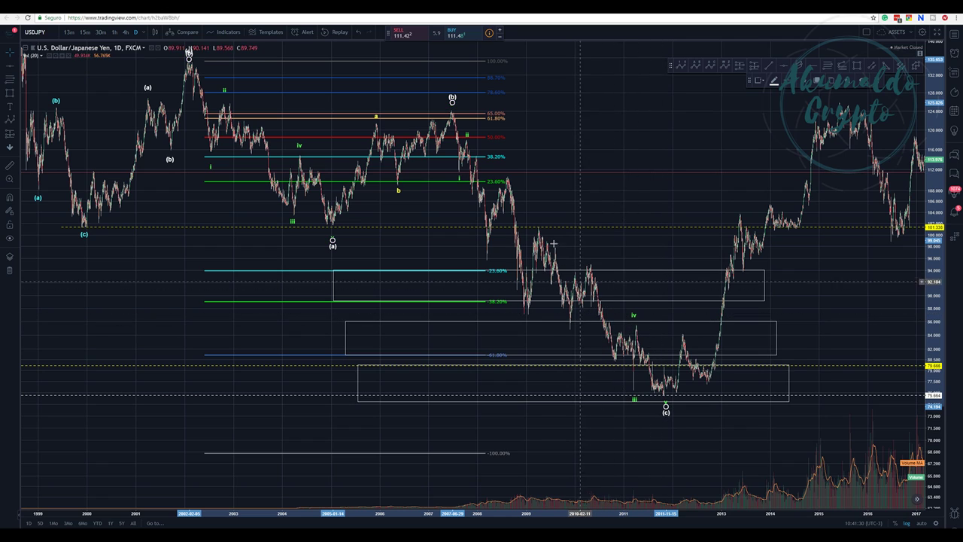
pyautogui.click(528, 110)
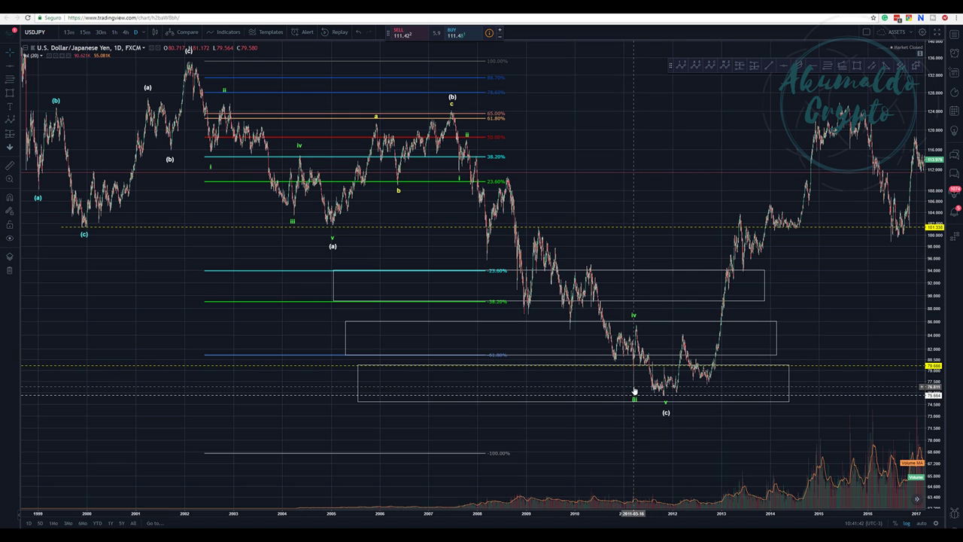
pyautogui.moveTo(688, 445); pyautogui.dragTo(654, 445)
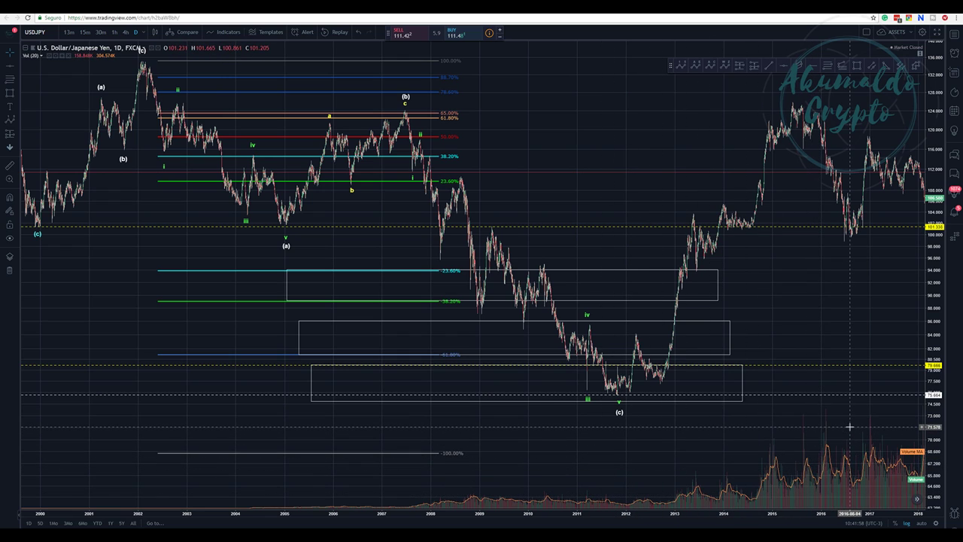
pyautogui.moveTo(667, 454); pyautogui.dragTo(735, 456)
pyautogui.moveTo(591, 118)
pyautogui.mouseDown()
pyautogui.moveTo(622, 140)
pyautogui.moveTo(656, 144)
pyautogui.moveTo(598, 122)
pyautogui.mouseUp()
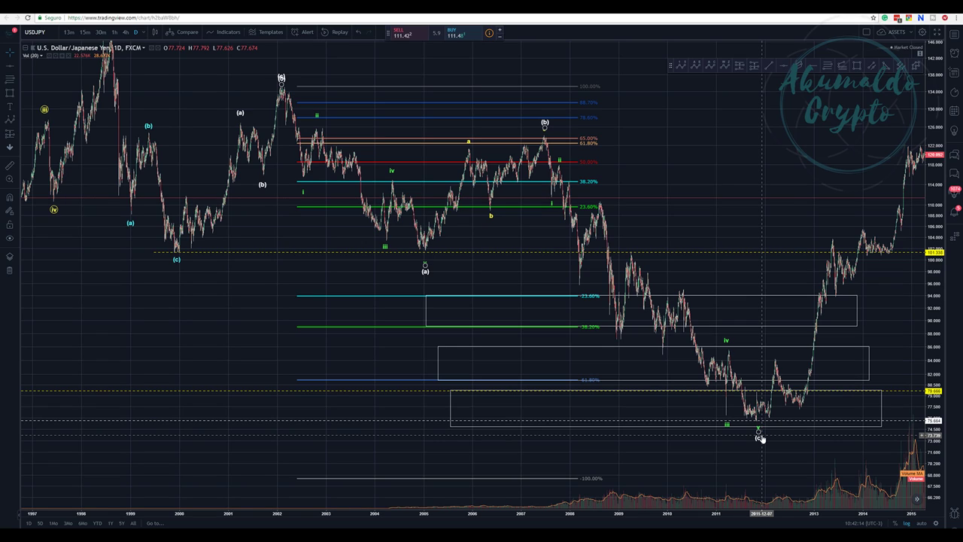
pyautogui.moveTo(679, 108)
pyautogui.mouseDown()
pyautogui.moveTo(701, 163)
pyautogui.moveTo(693, 152)
pyautogui.moveTo(694, 172)
pyautogui.moveTo(676, 105)
pyautogui.moveTo(690, 120)
pyautogui.moveTo(682, 123)
pyautogui.mouseUp()
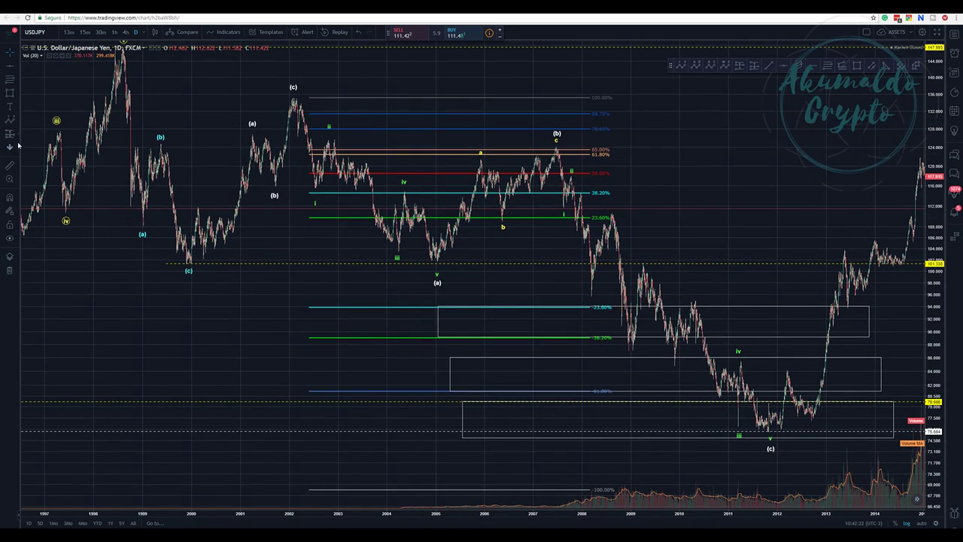
pyautogui.click(14, 119)
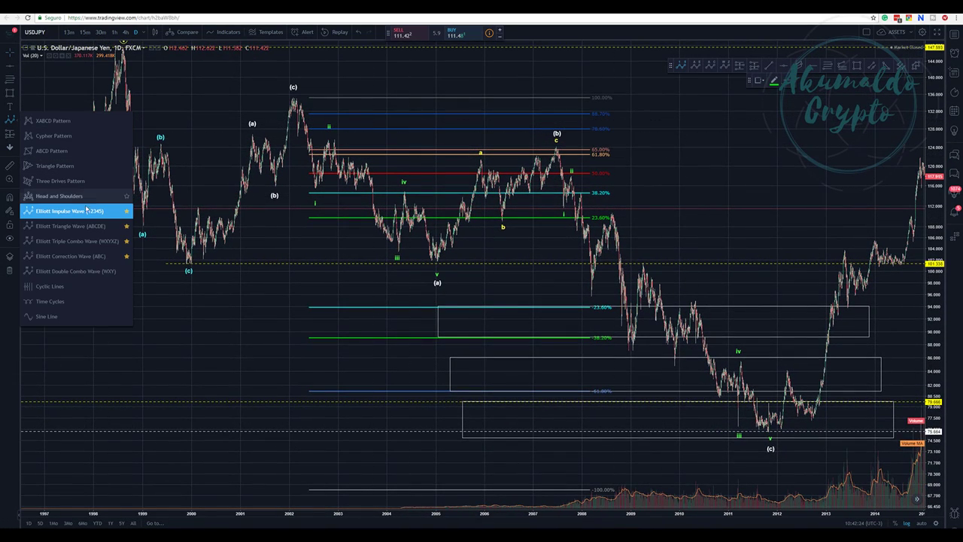
pyautogui.click(72, 271)
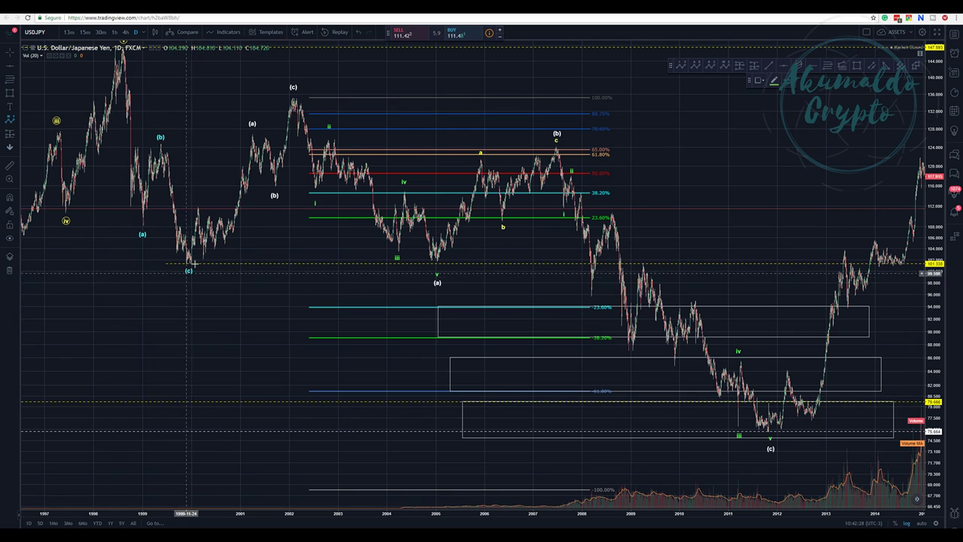
pyautogui.moveTo(211, 101); pyautogui.dragTo(221, 136)
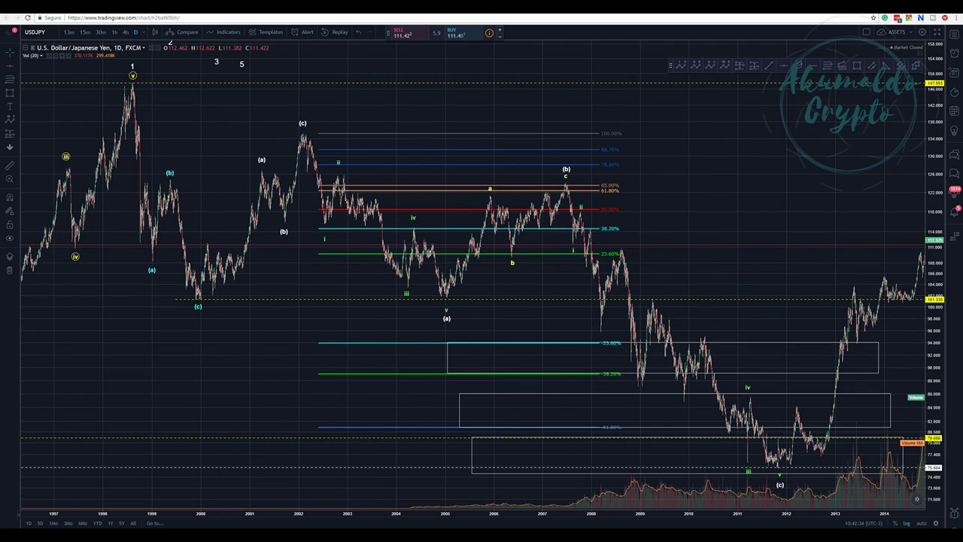
# Draw an Elliott double combo (WXY) from the 1998 high, with W near 98.1 in late 1999, X near 140.2 in 2002 and Y near 96.7 in 2005
pyautogui.click(10, 121)
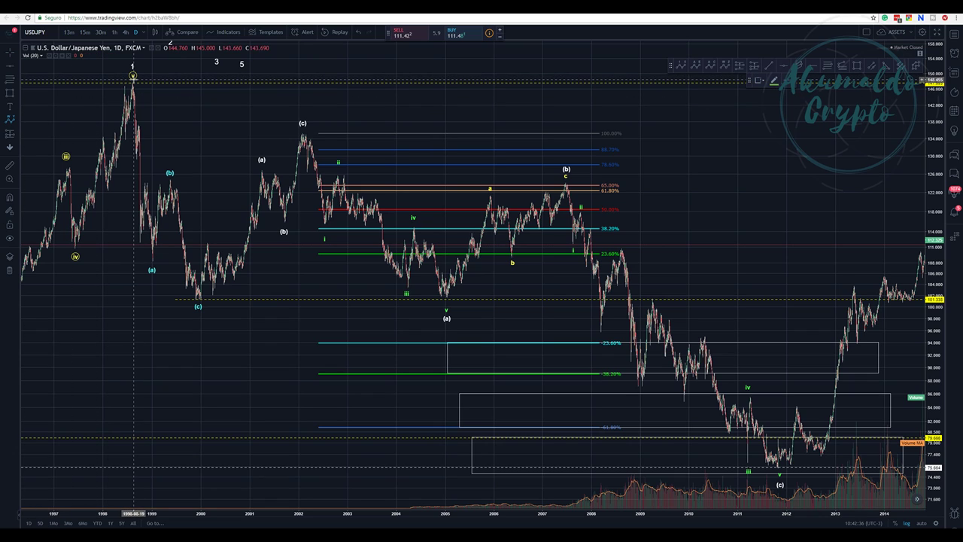
pyautogui.click(197, 317)
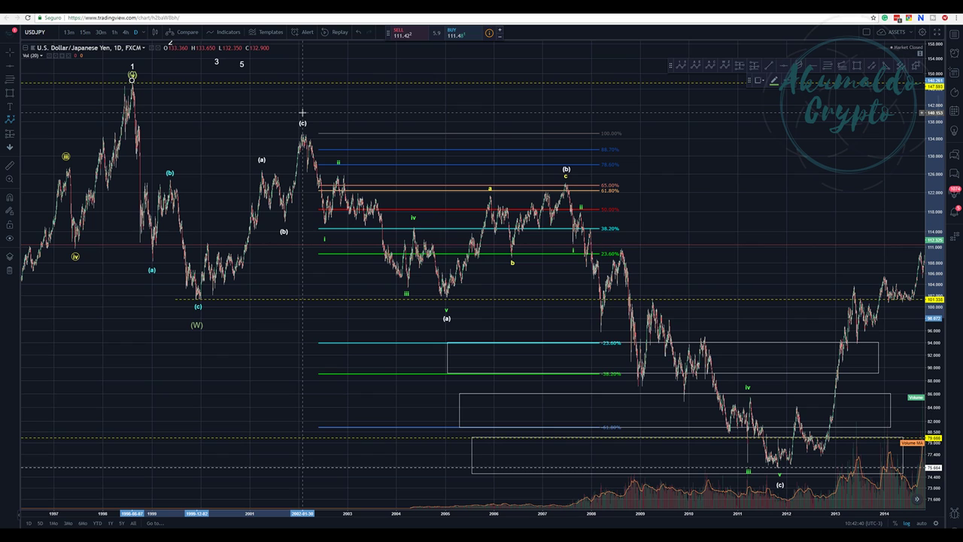
pyautogui.click(331, 151)
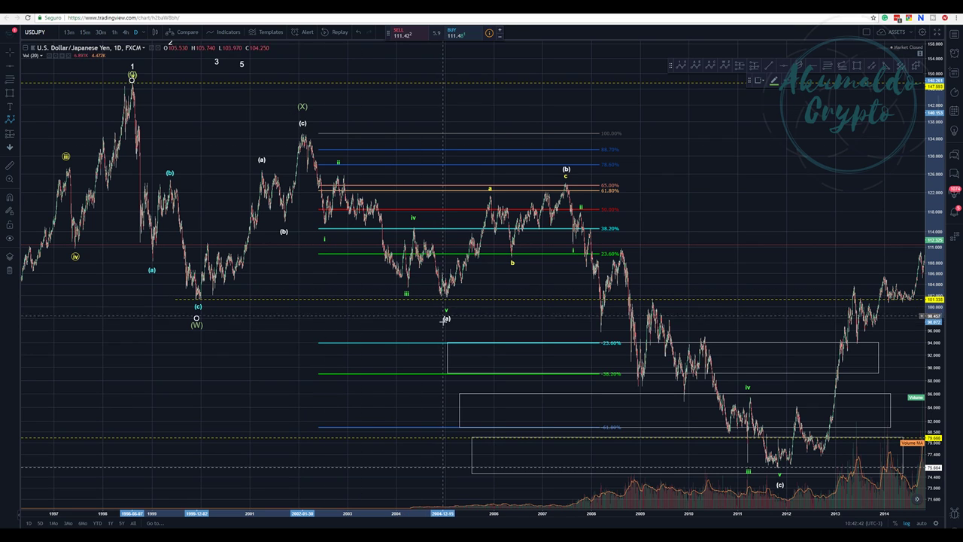
pyautogui.click(447, 301)
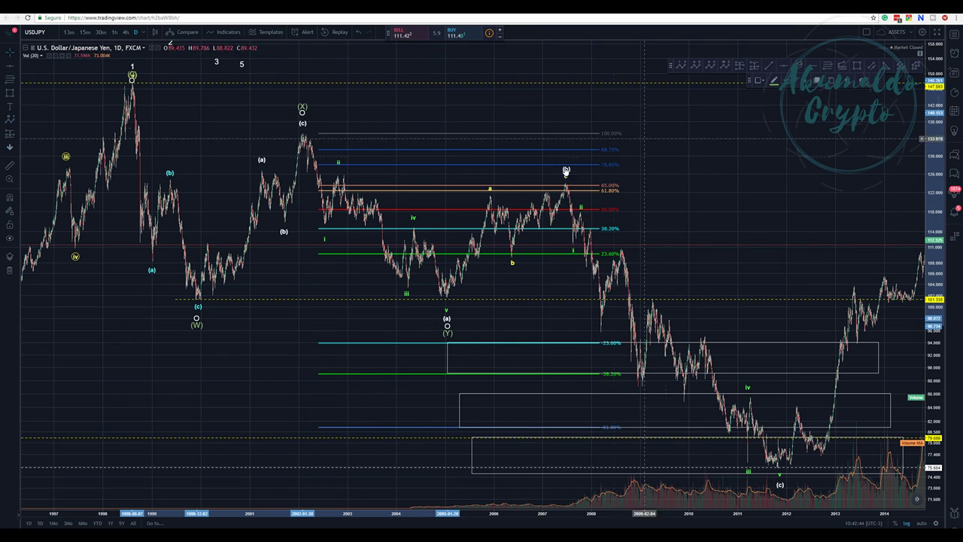
# Replace the WXY combination with an Elliott triple combo from the 1998 high: W about 98.8, X 138.7, Y 96.7, X 129.5, Z 72.6 below the 2011 low
pyautogui.rightClick(301, 108)
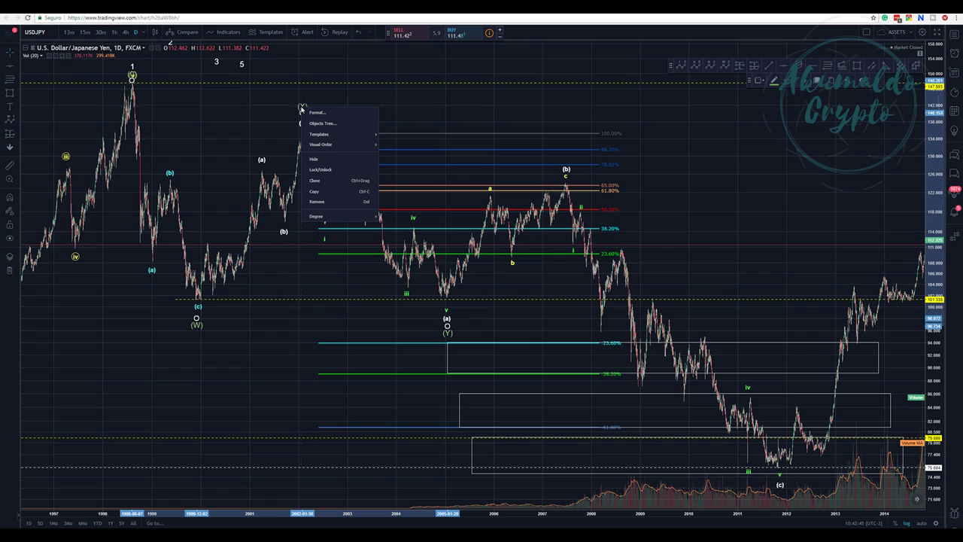
pyautogui.click(328, 201)
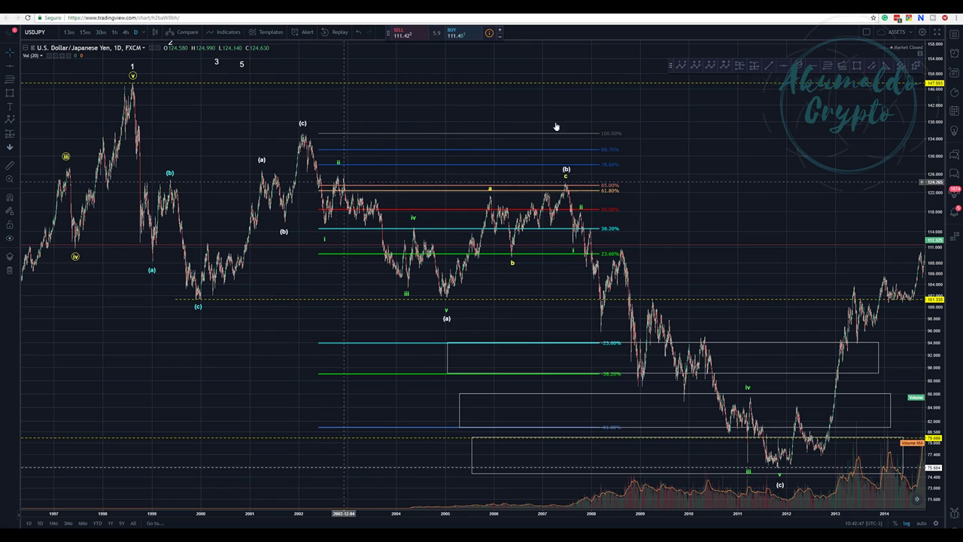
pyautogui.click(131, 79)
pyautogui.click(197, 308)
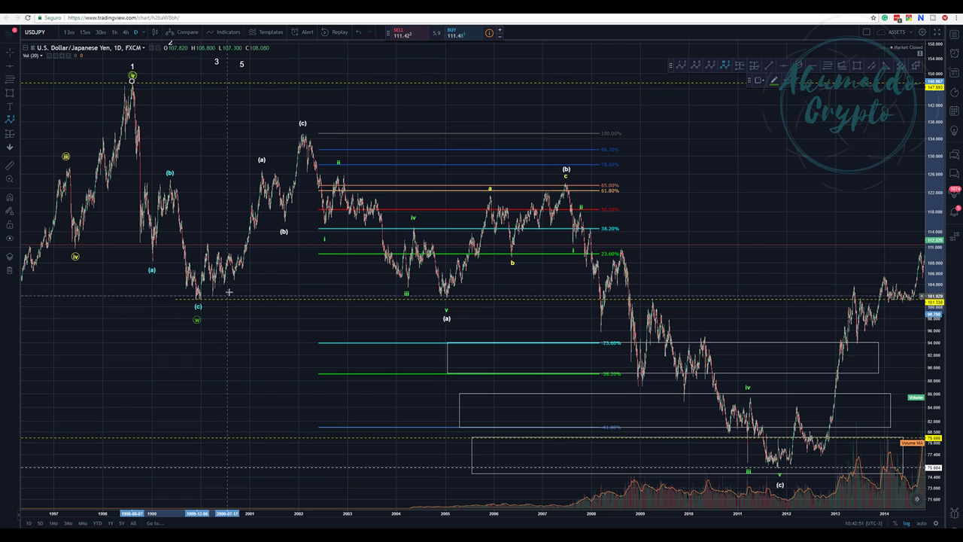
pyautogui.click(302, 104)
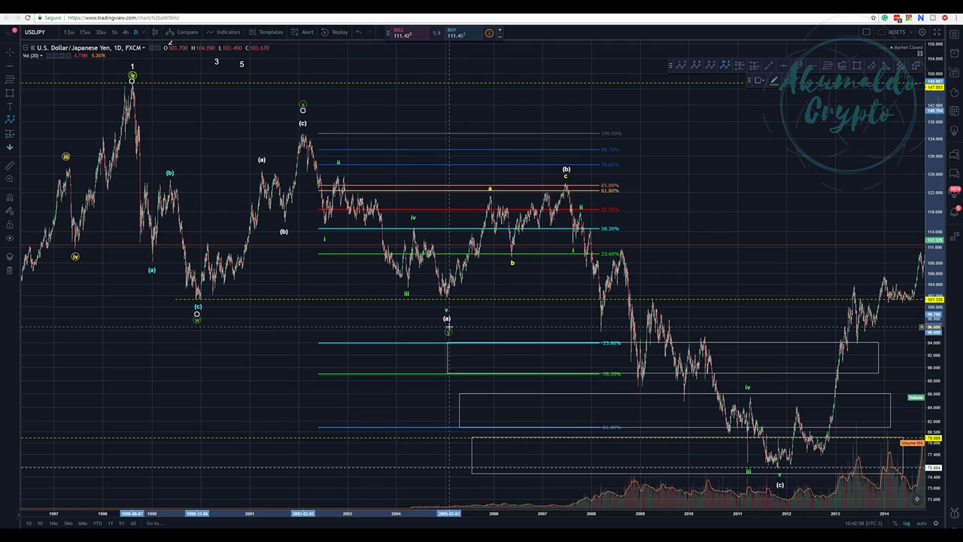
pyautogui.click(449, 327)
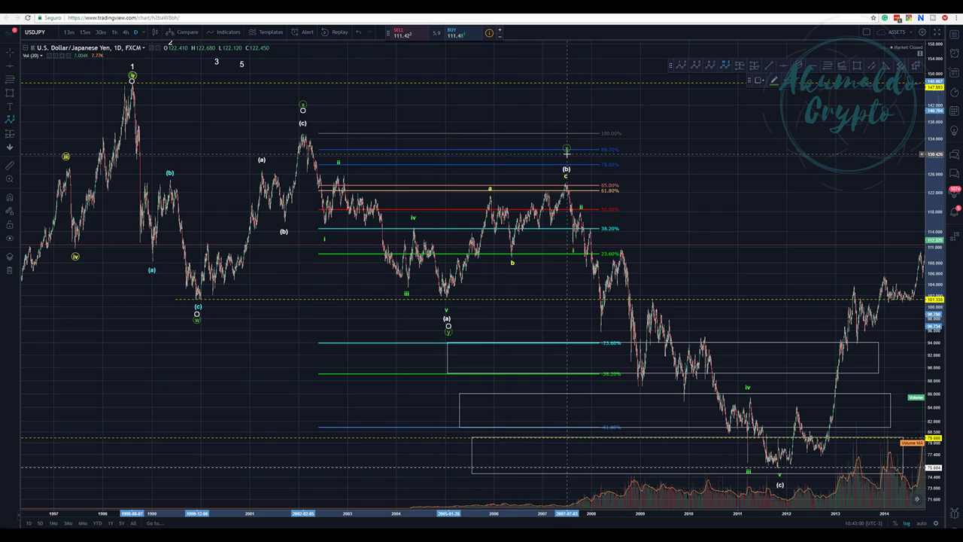
pyautogui.click(566, 150)
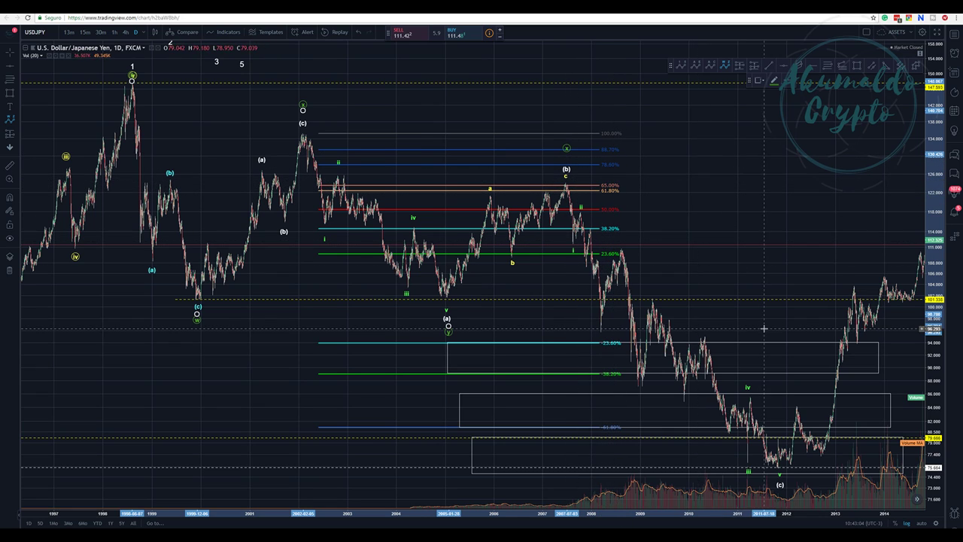
pyautogui.click(795, 480)
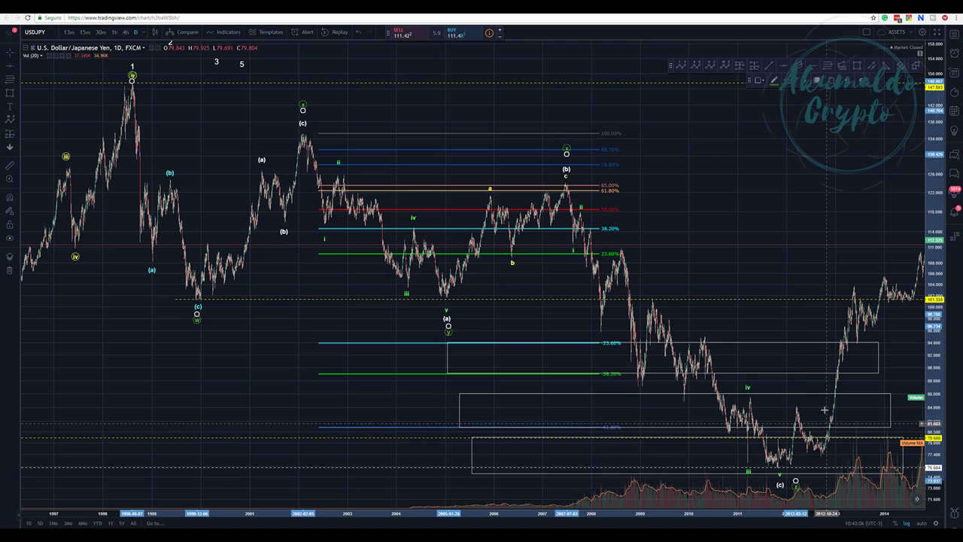
pyautogui.moveTo(751, 216); pyautogui.dragTo(678, 109)
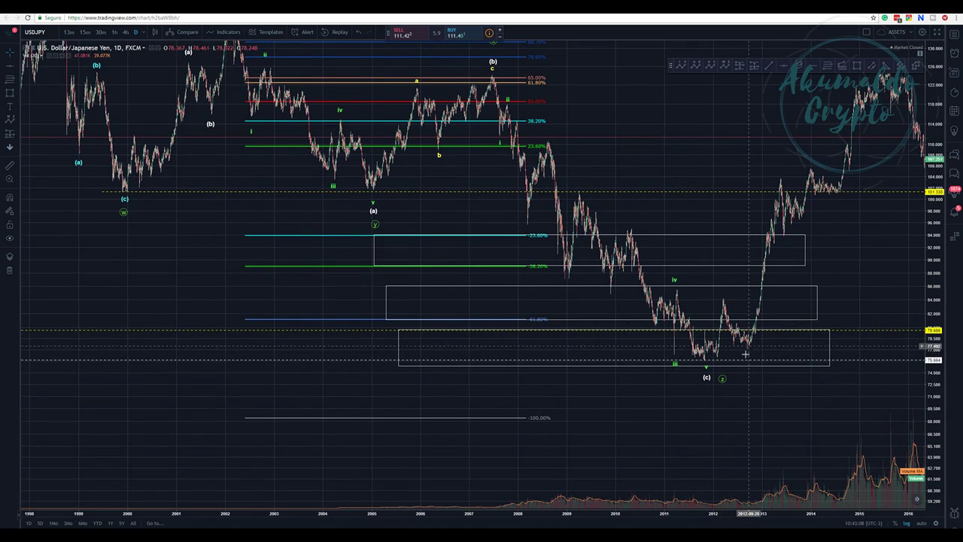
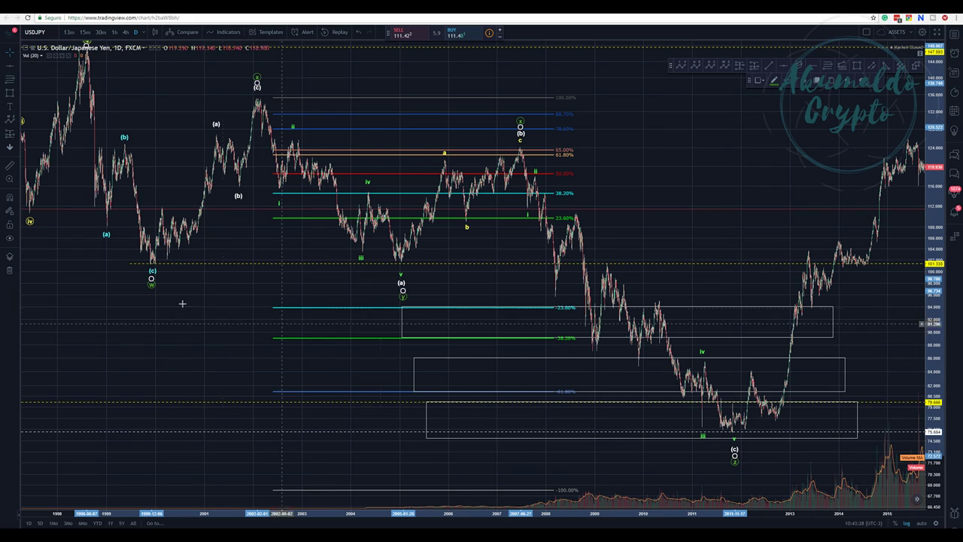
# Examine the triple combo against the 1995 low, following the count from the 1998 high to the 2011 low
pyautogui.moveTo(168, 319); pyautogui.dragTo(393, 368)
pyautogui.click(311, 71)
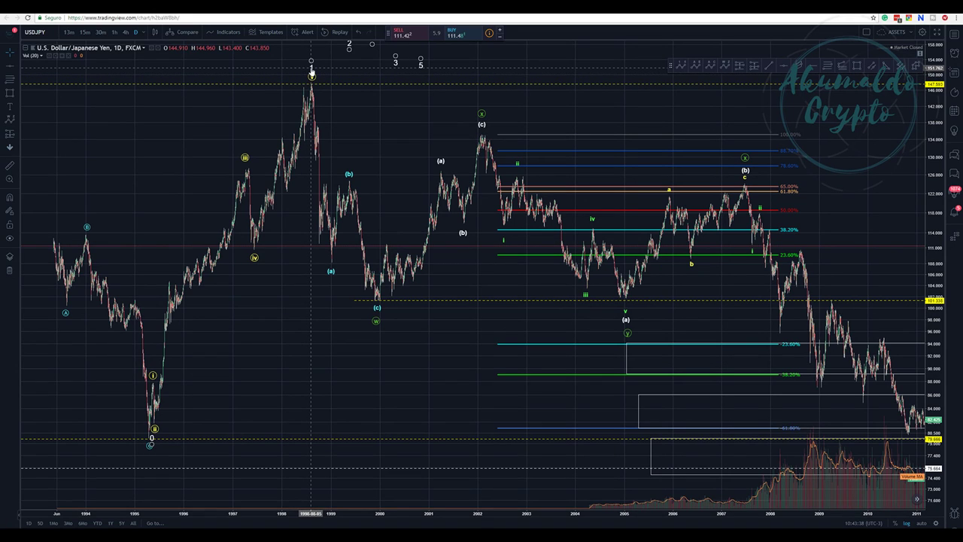
pyautogui.click(444, 372)
pyautogui.moveTo(444, 372); pyautogui.dragTo(387, 304)
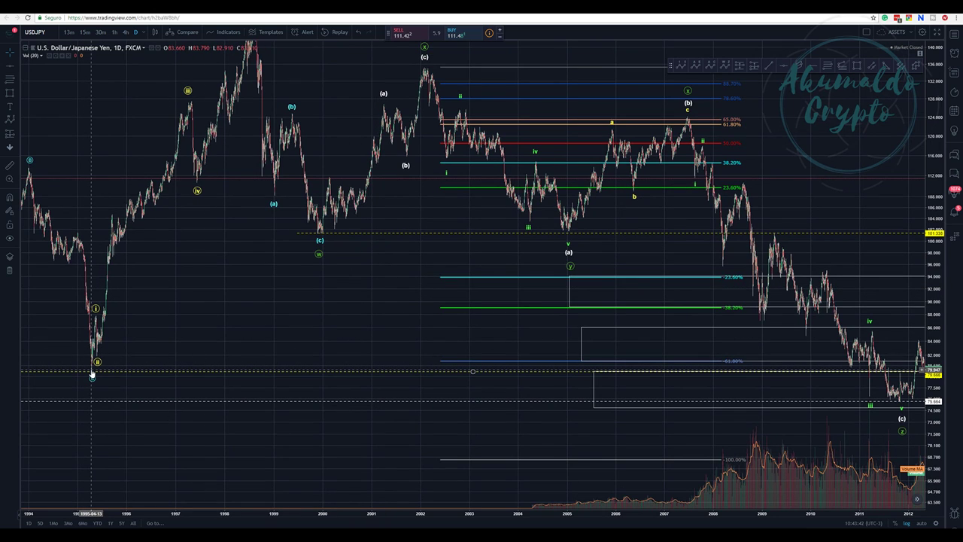
pyautogui.moveTo(505, 441); pyautogui.dragTo(354, 413)
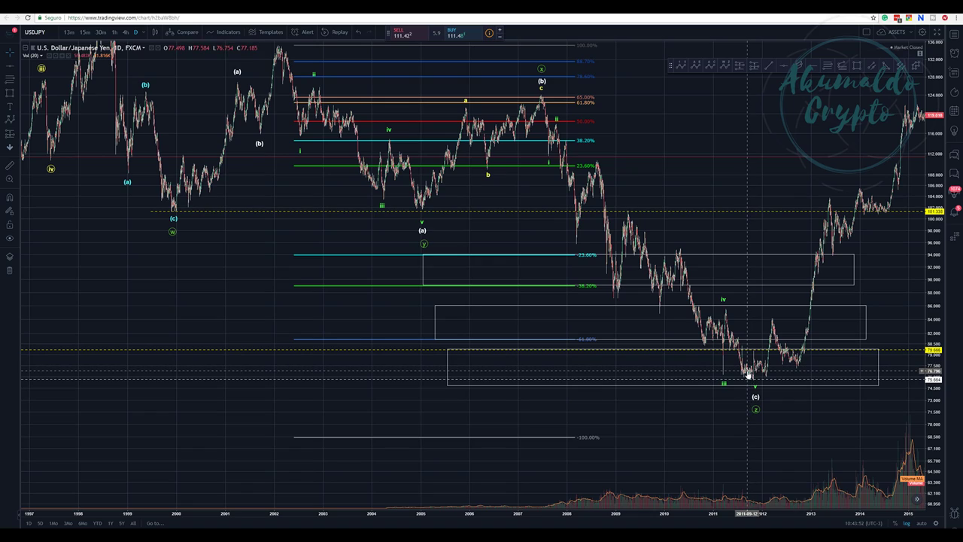
pyautogui.moveTo(143, 243); pyautogui.dragTo(235, 341)
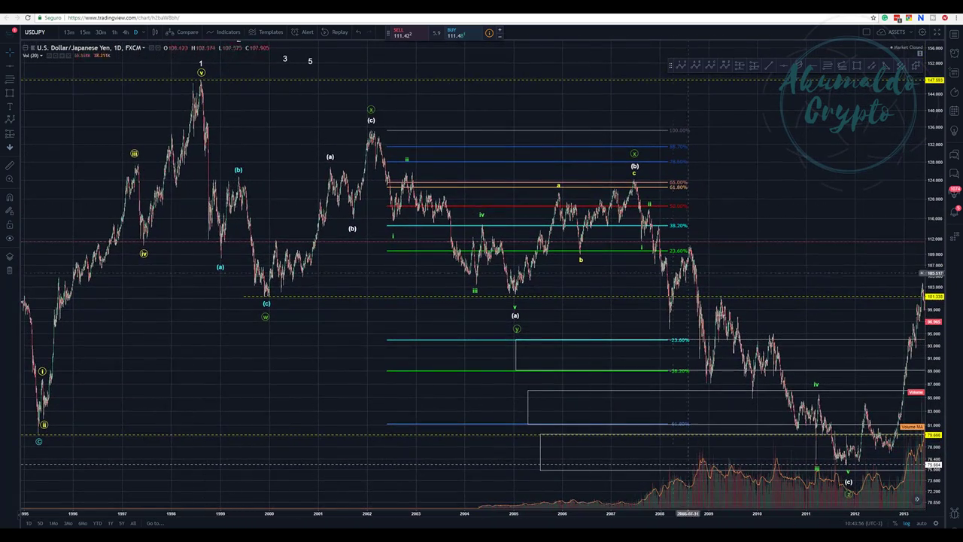
# Remove the white 0–5 impulse wave that starts at the 1995 low and has point 1 at the 1998 high
pyautogui.moveTo(201, 76); pyautogui.dragTo(224, 100)
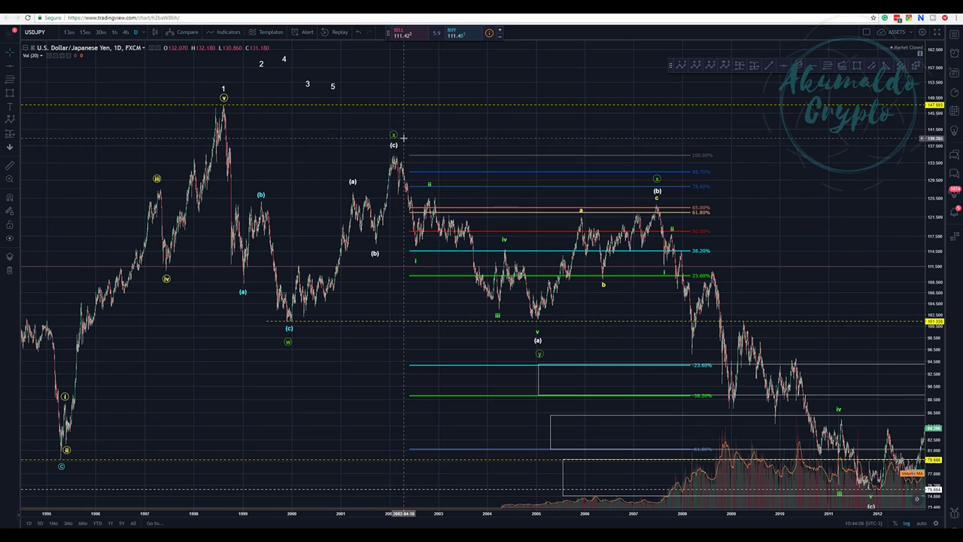
pyautogui.rightClick(222, 89)
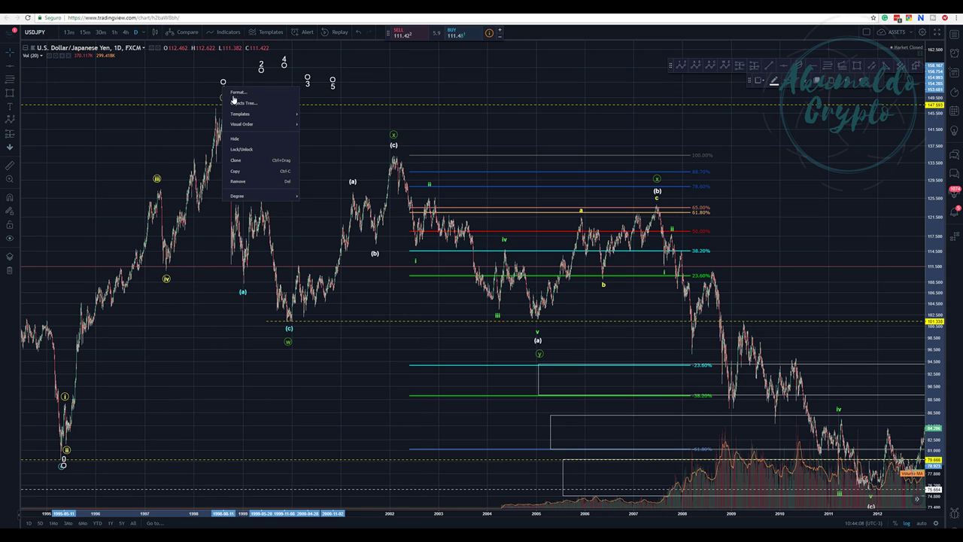
pyautogui.click(258, 185)
# Review the WXYXZ correction from the 1998 high to the 2011 low and the yellow five-wave advance from 1995
pyautogui.moveTo(271, 142)
pyautogui.mouseDown()
pyautogui.moveTo(278, 113)
pyautogui.moveTo(343, 125)
pyautogui.moveTo(344, 69)
pyautogui.moveTo(299, 91)
pyautogui.moveTo(370, 95)
pyautogui.moveTo(370, 81)
pyautogui.moveTo(287, 84)
pyautogui.moveTo(283, 130)
pyautogui.moveTo(374, 125)
pyautogui.mouseUp()
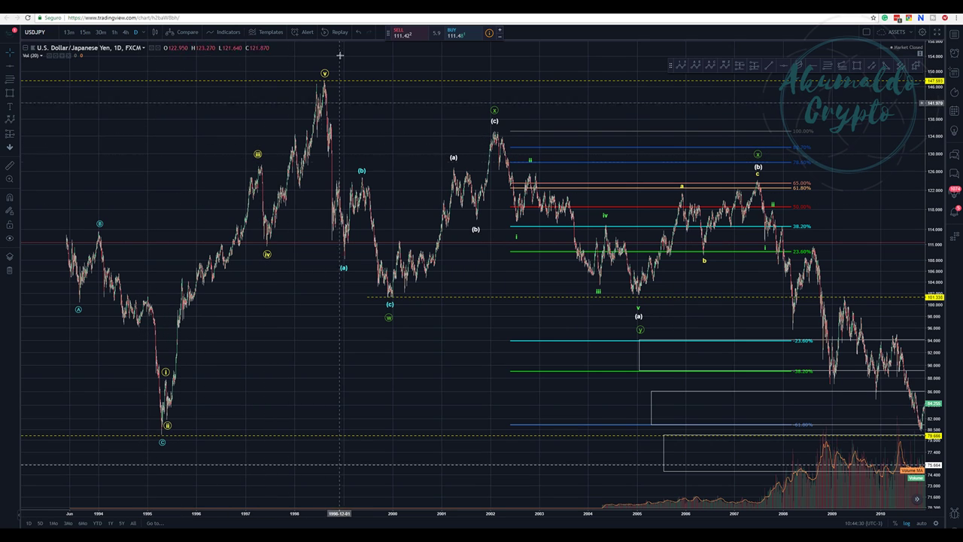
pyautogui.moveTo(340, 55); pyautogui.dragTo(234, 209)
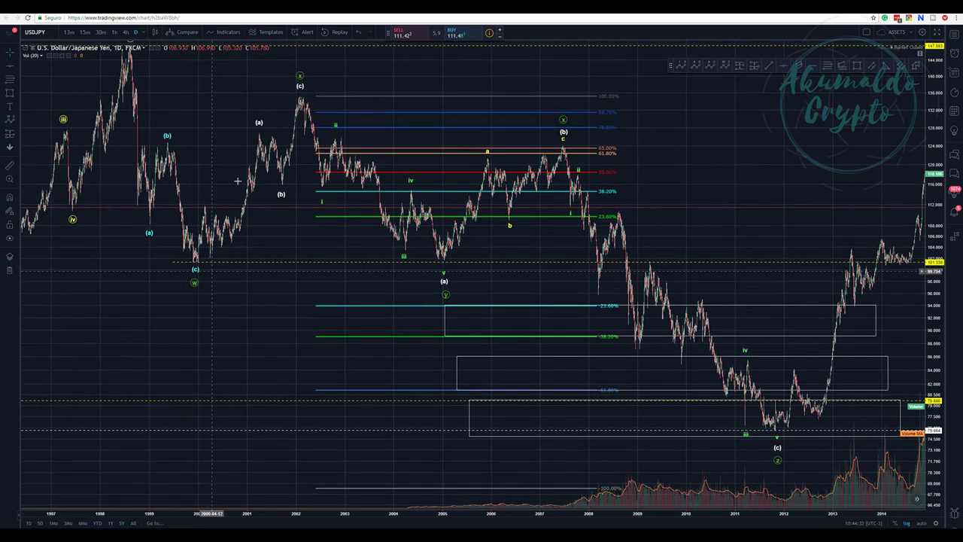
pyautogui.moveTo(636, 175); pyautogui.dragTo(547, 153)
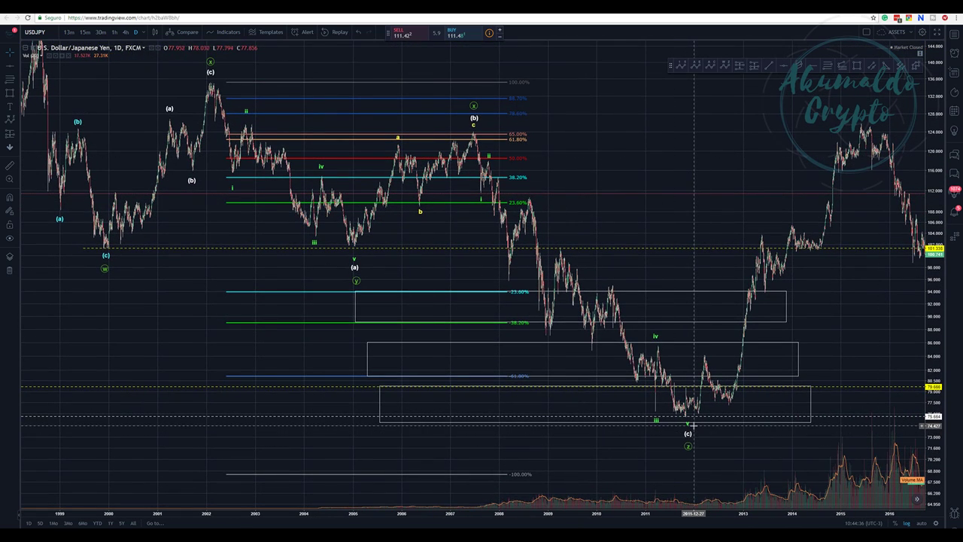
pyautogui.moveTo(692, 425); pyautogui.dragTo(475, 413)
pyautogui.click(490, 404)
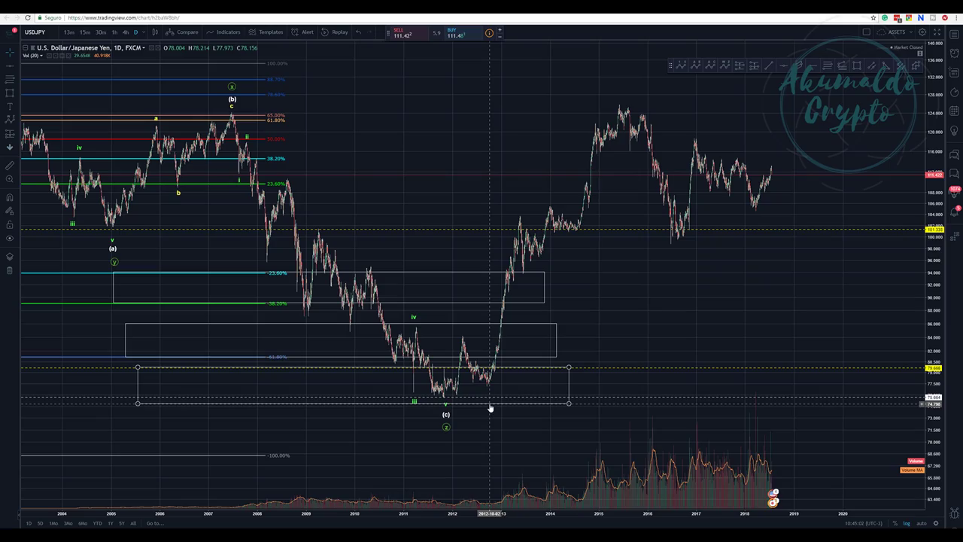
pyautogui.moveTo(327, 97); pyautogui.dragTo(853, 155)
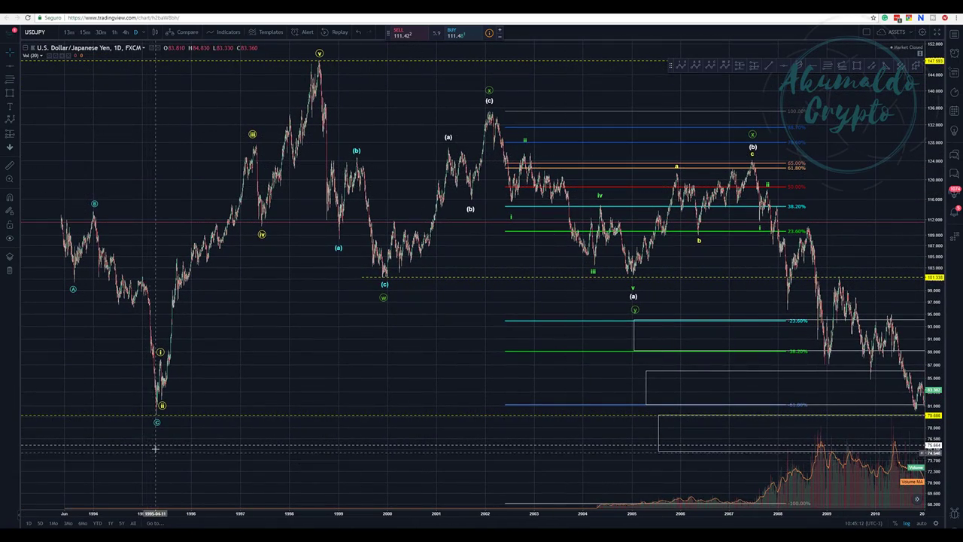
pyautogui.moveTo(241, 246); pyautogui.dragTo(281, 235)
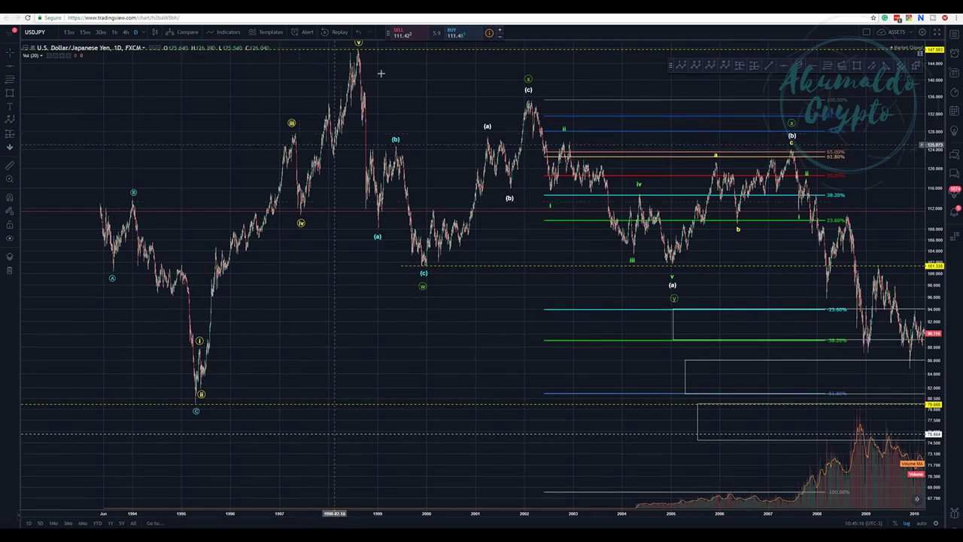
pyautogui.moveTo(419, 49); pyautogui.dragTo(408, 85)
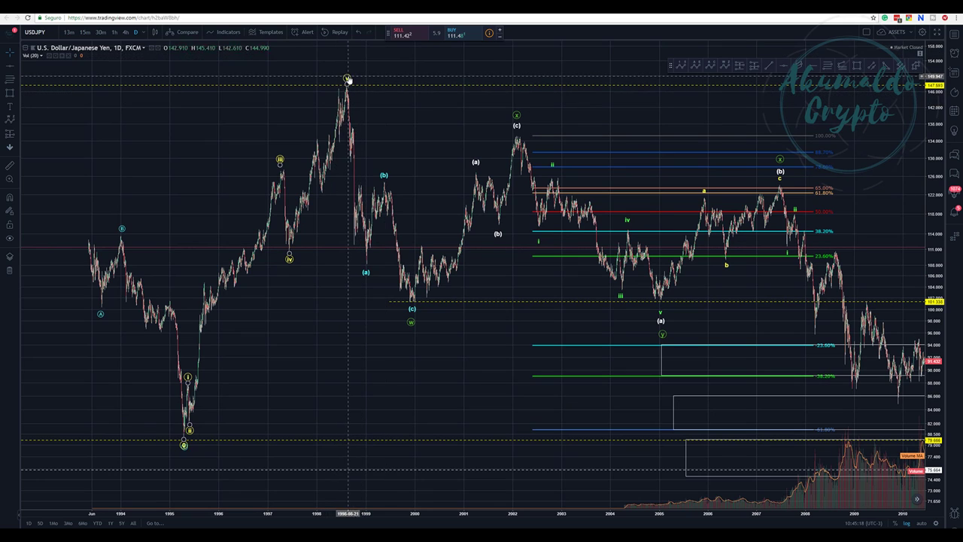
pyautogui.moveTo(432, 105); pyautogui.dragTo(279, 64)
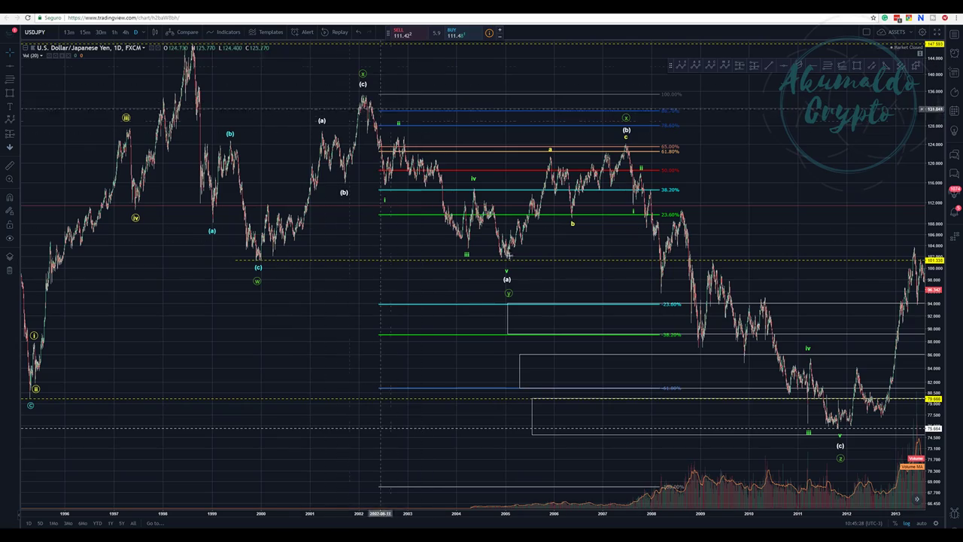
# Inspect the chart from the 1995 low through the 2011 low and the price advance up to 2018
pyautogui.moveTo(811, 176); pyautogui.dragTo(903, 155)
pyautogui.moveTo(228, 254); pyautogui.dragTo(351, 320)
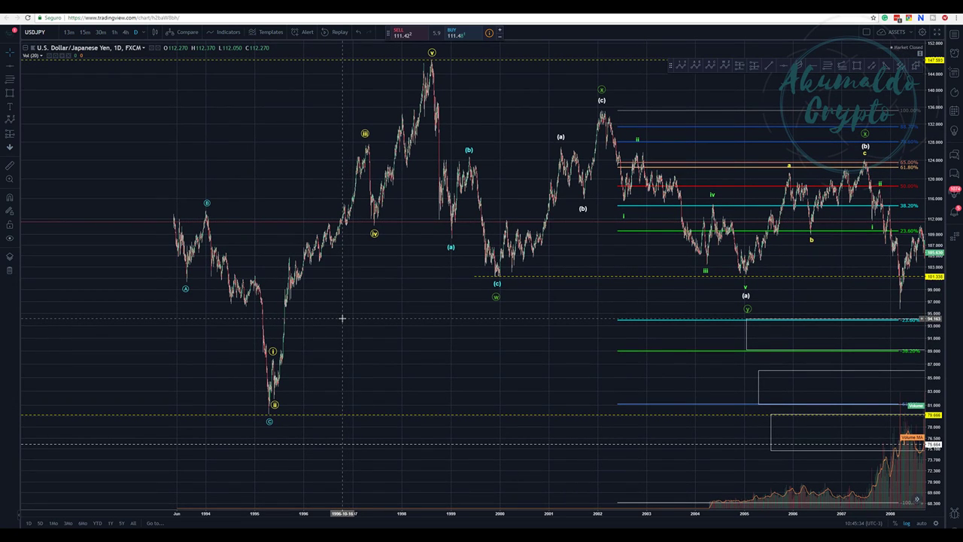
pyautogui.moveTo(453, 319); pyautogui.dragTo(36, 251)
pyautogui.moveTo(527, 301); pyautogui.dragTo(362, 328)
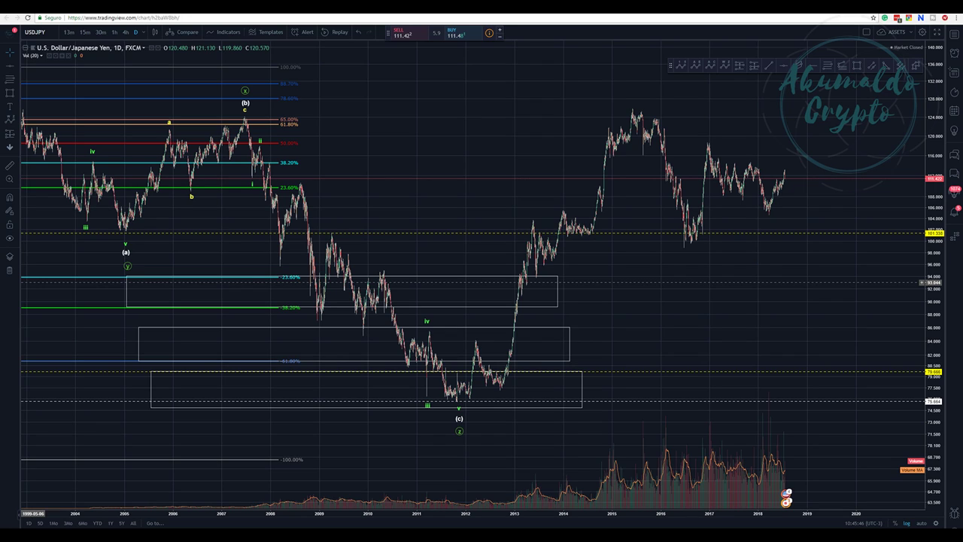
pyautogui.moveTo(373, 444); pyautogui.dragTo(486, 443)
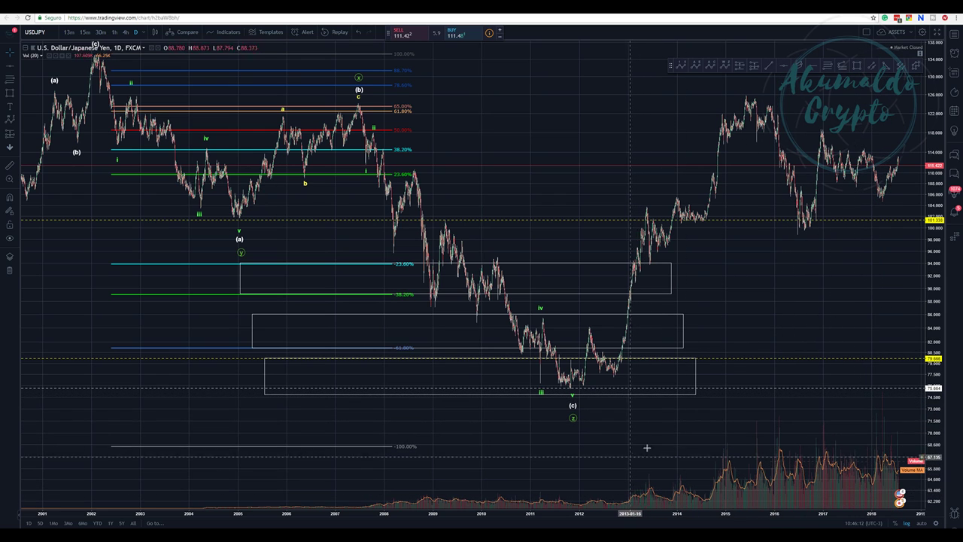
pyautogui.moveTo(613, 150); pyautogui.dragTo(503, 198)
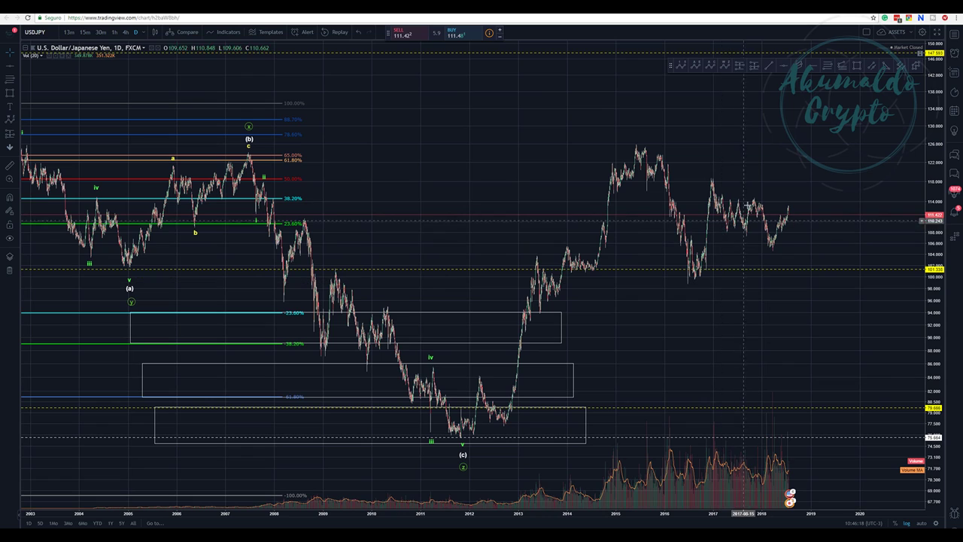
# Draw a green impulse wave from the 2011 low near 75.5, with i about 85.1, ii 76.5, iii 127.9, iv 96.8 and v 128.5 in 2019
pyautogui.moveTo(784, 255); pyautogui.dragTo(822, 216)
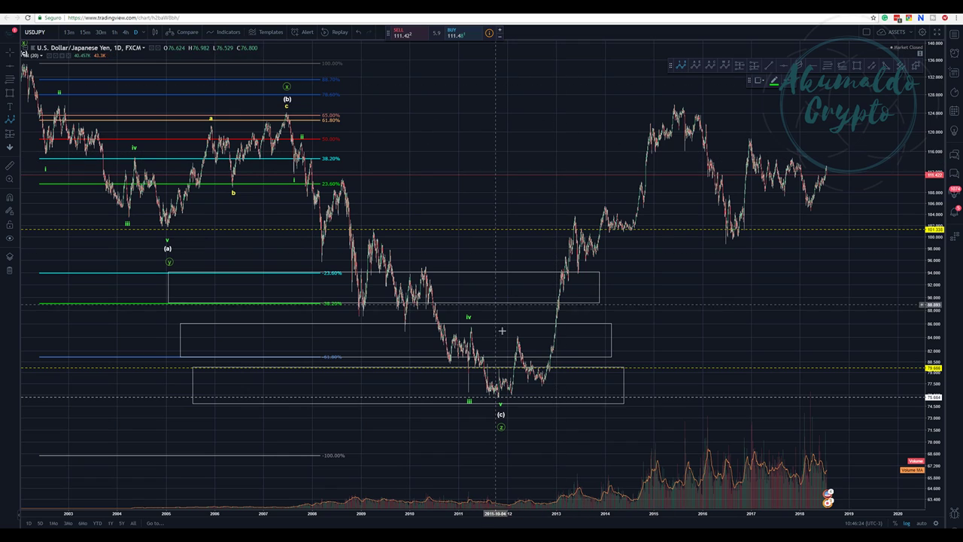
pyautogui.click(500, 396)
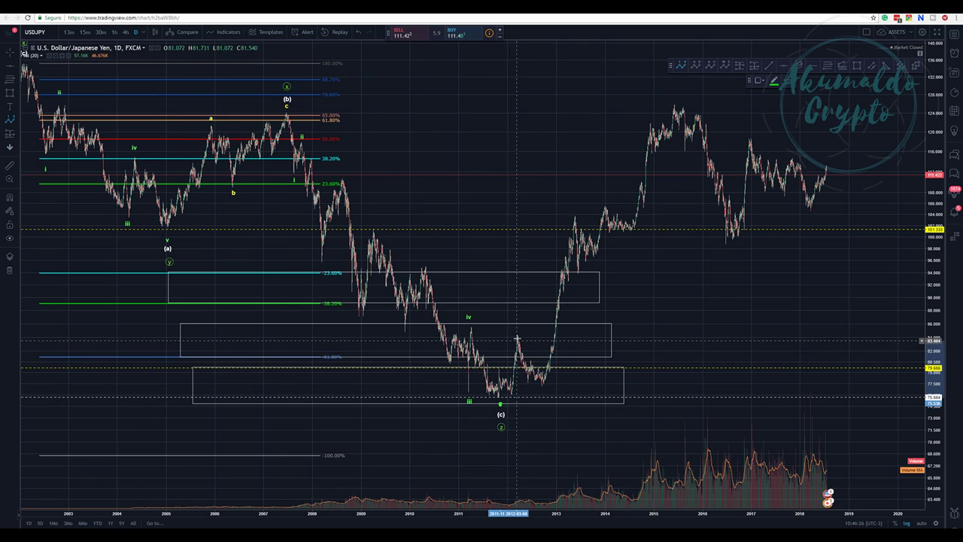
pyautogui.click(519, 325)
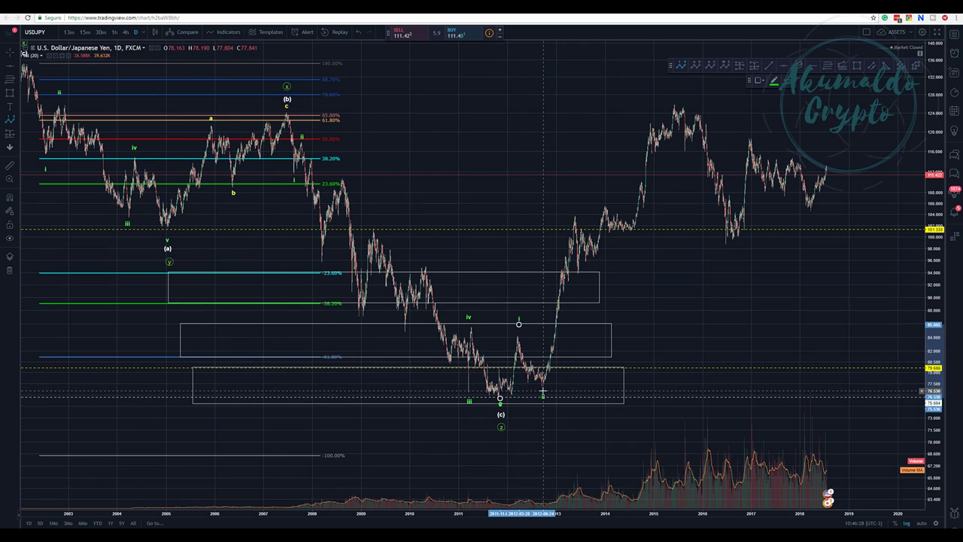
pyautogui.click(545, 388)
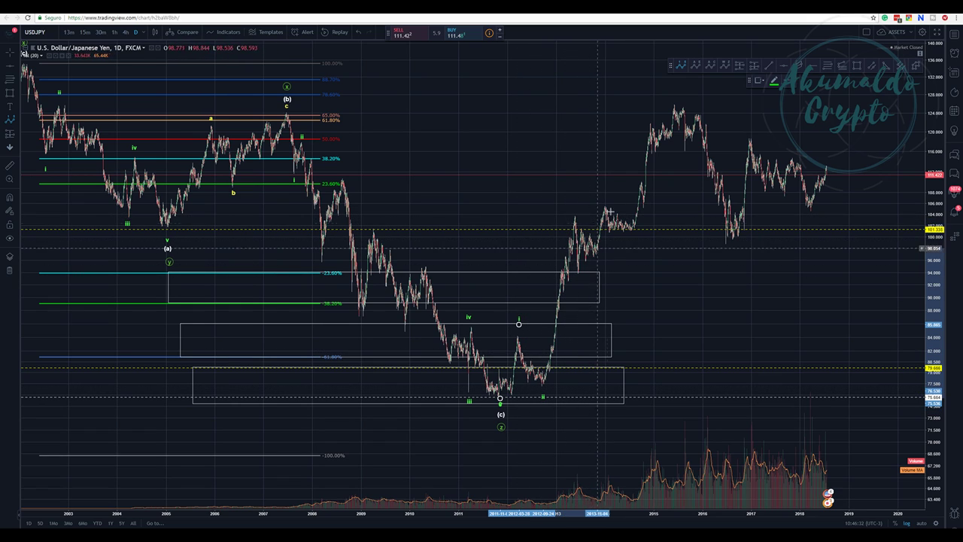
pyautogui.click(673, 94)
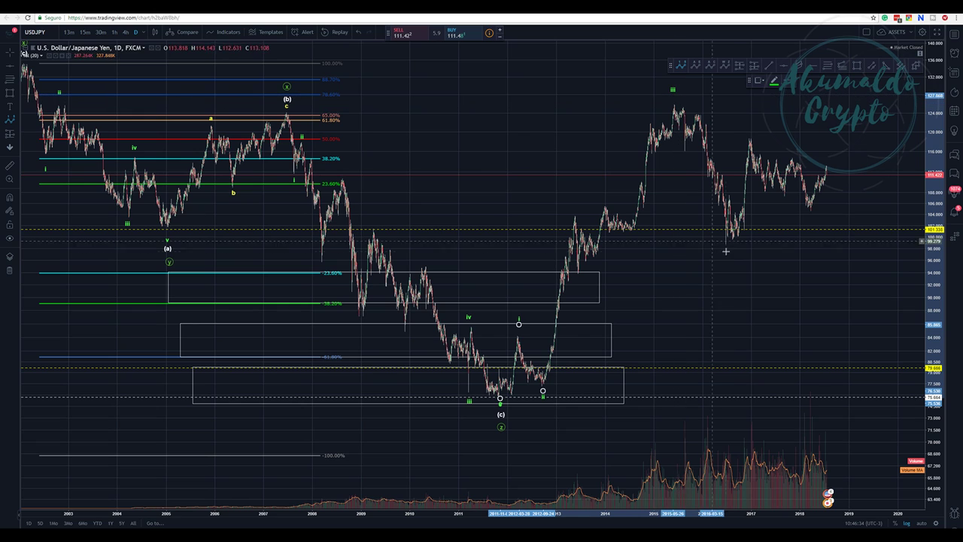
pyautogui.click(732, 242)
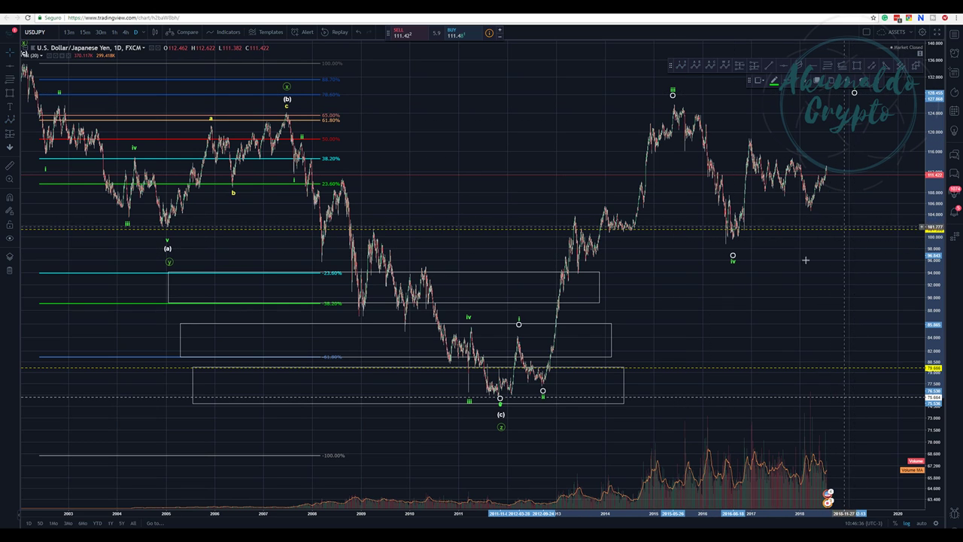
pyautogui.click(795, 289)
pyautogui.moveTo(794, 289); pyautogui.dragTo(655, 306)
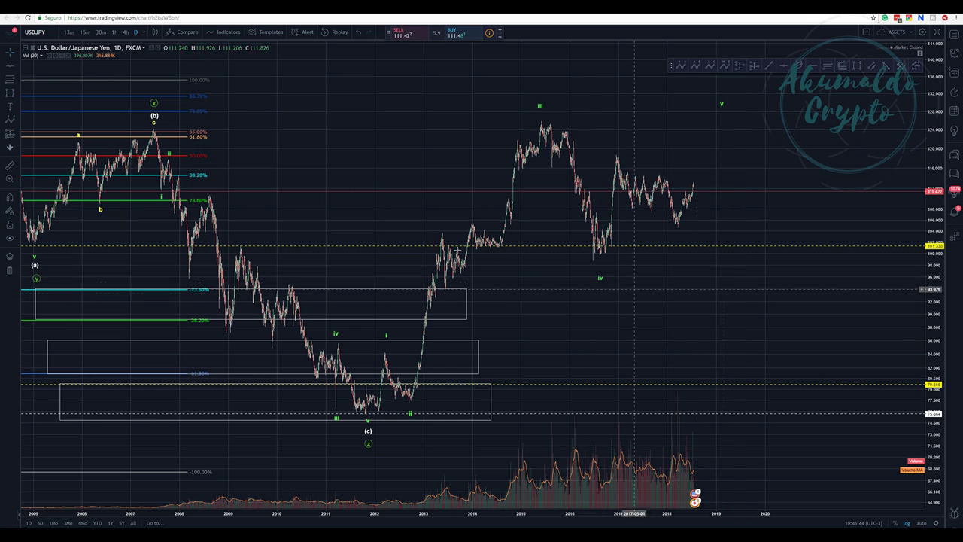
pyautogui.moveTo(389, 215); pyautogui.dragTo(566, 202)
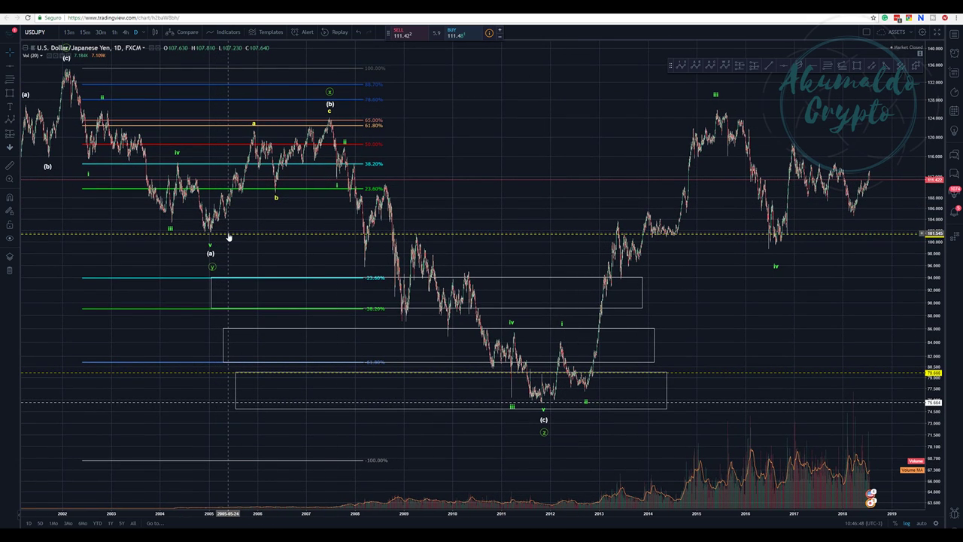
# Fine-tune the upper yellow dashed horizontal line at the 2005 low to 101.737
pyautogui.moveTo(229, 235); pyautogui.dragTo(230, 233)
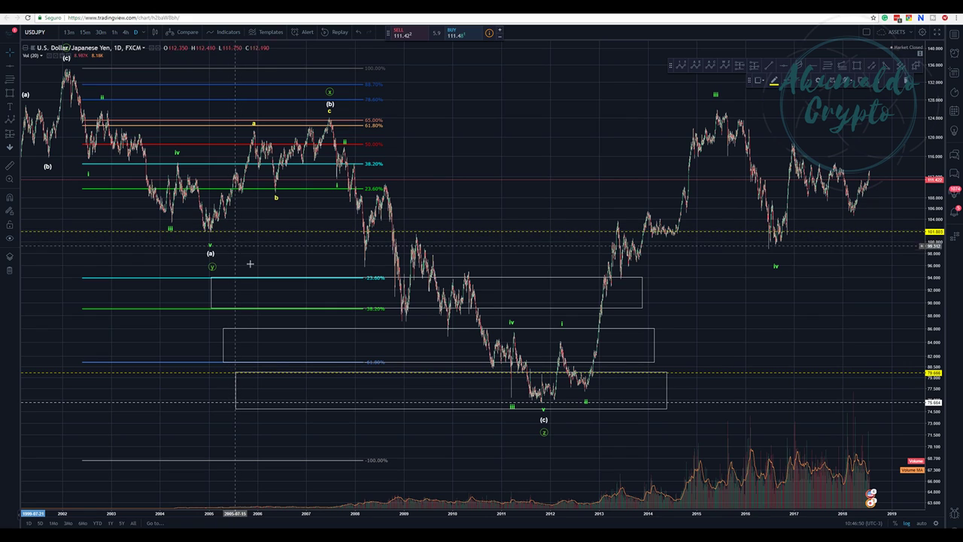
pyautogui.moveTo(255, 231); pyautogui.dragTo(251, 233)
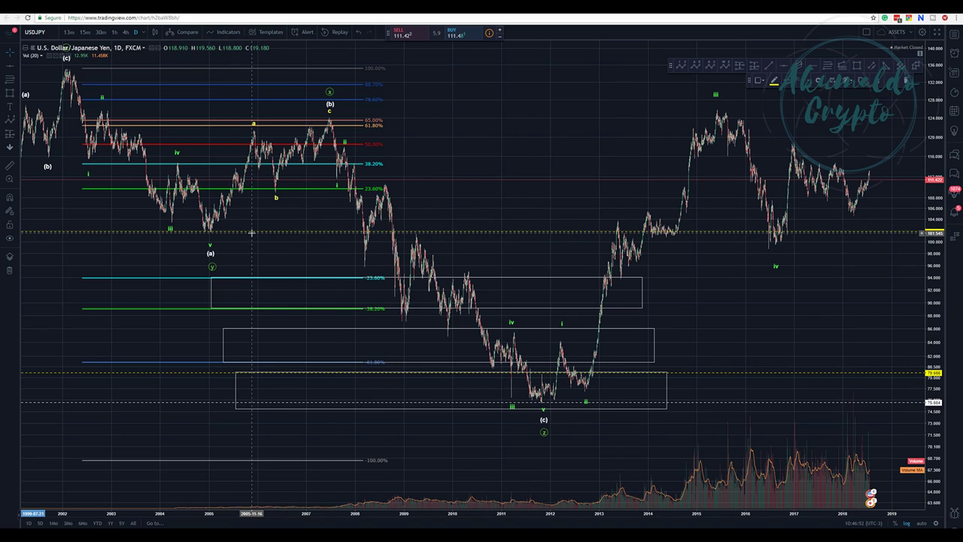
# Change the green impulse wave starting at the 2011 low to Minute degree and recolour it white
pyautogui.moveTo(488, 197); pyautogui.dragTo(365, 197)
pyautogui.hscroll(5, 391, 128)
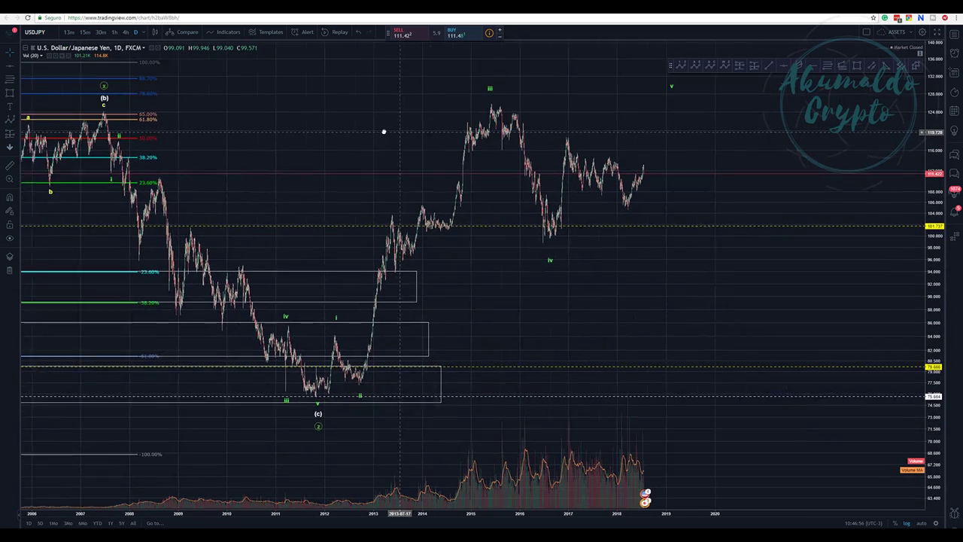
pyautogui.rightClick(444, 96)
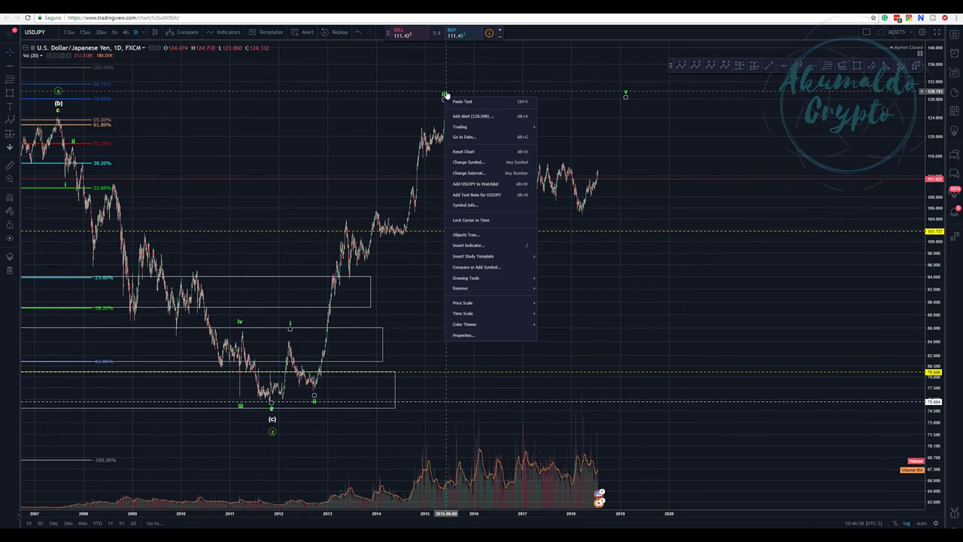
pyautogui.rightClick(445, 95)
pyautogui.click(476, 98)
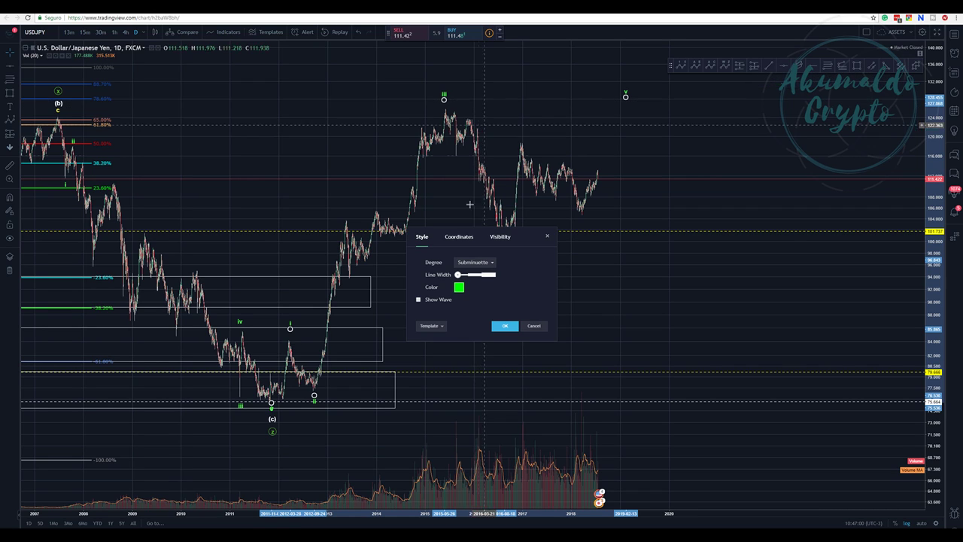
pyautogui.click(472, 261)
pyautogui.click(468, 369)
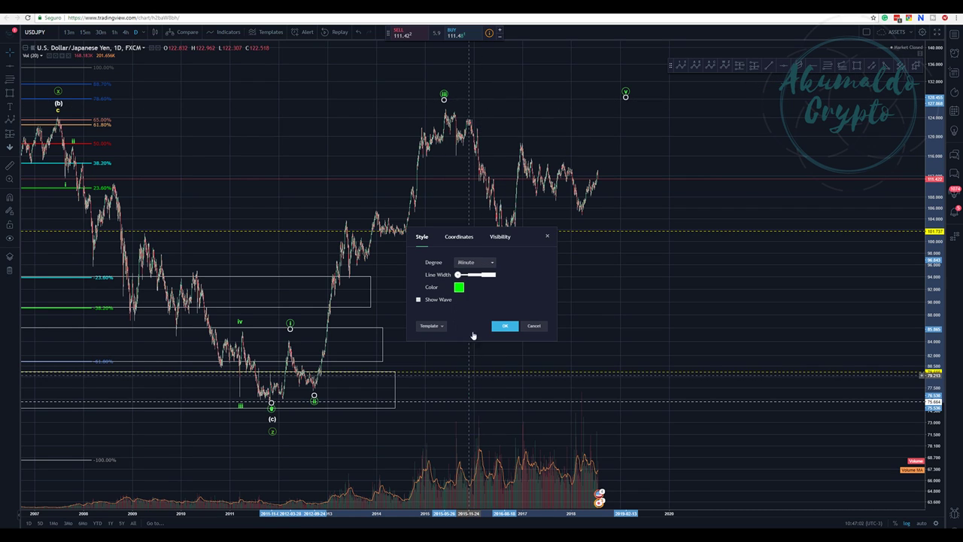
pyautogui.click(459, 287)
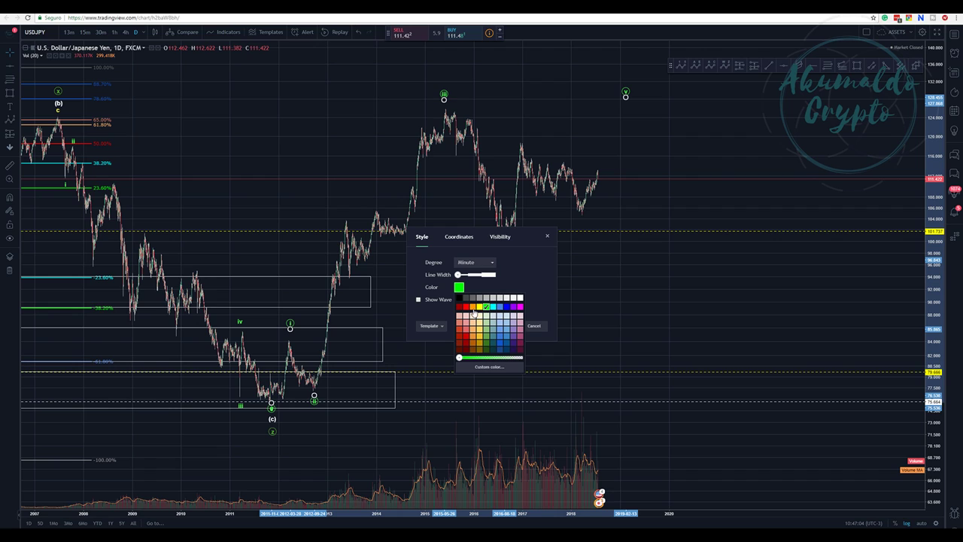
pyautogui.click(521, 298)
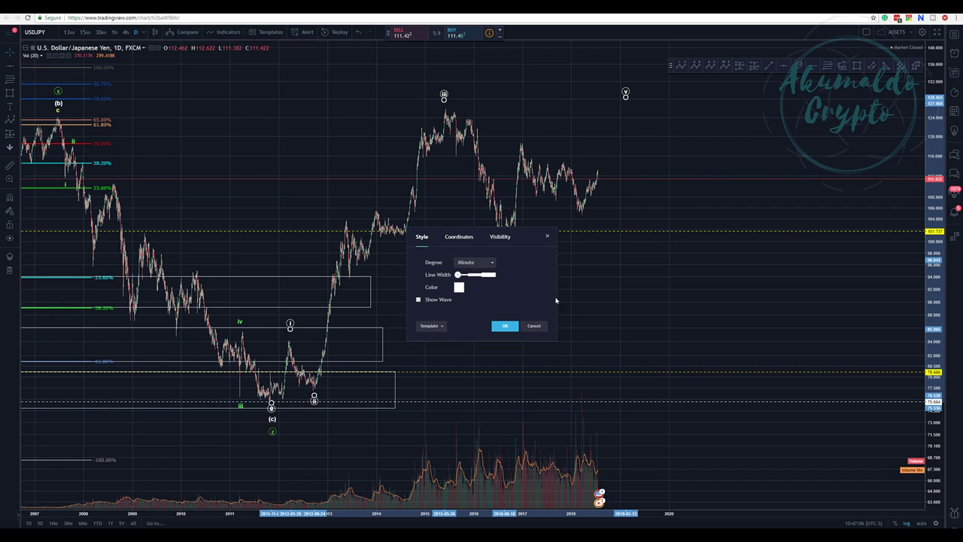
pyautogui.click(511, 326)
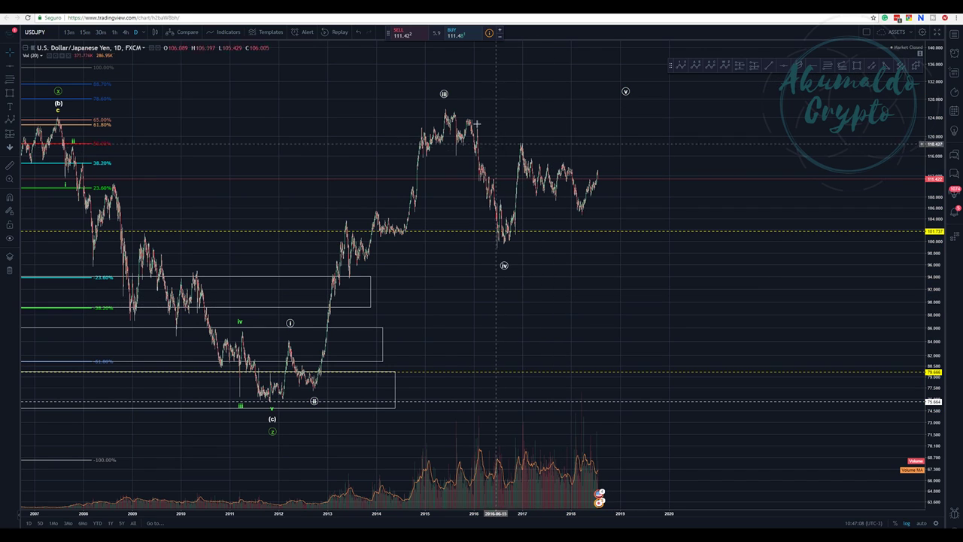
# Move wave iii of the white impulse to the August 2015 peak near 126.3 and raise wave iv closer to the 2016 low
pyautogui.click(443, 92)
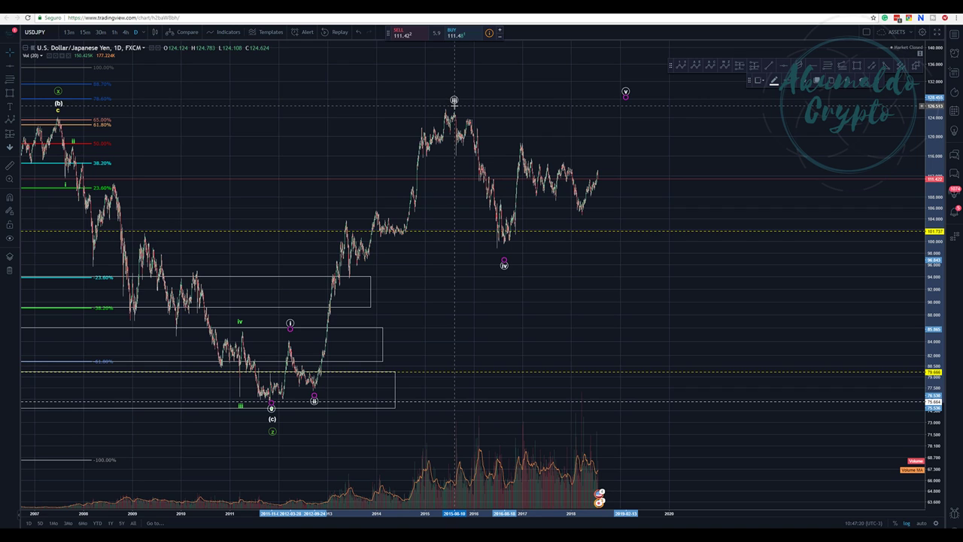
pyautogui.click(450, 104)
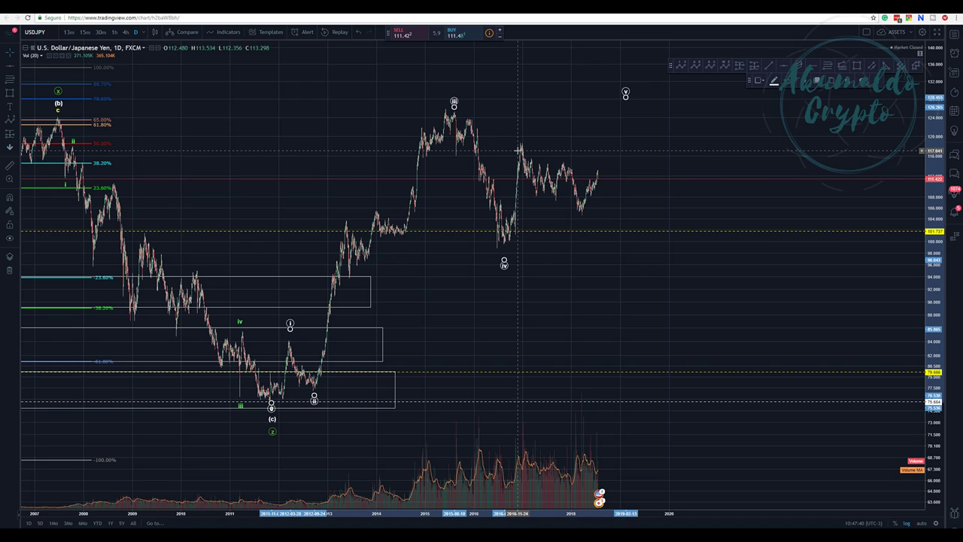
pyautogui.moveTo(504, 259); pyautogui.dragTo(507, 253)
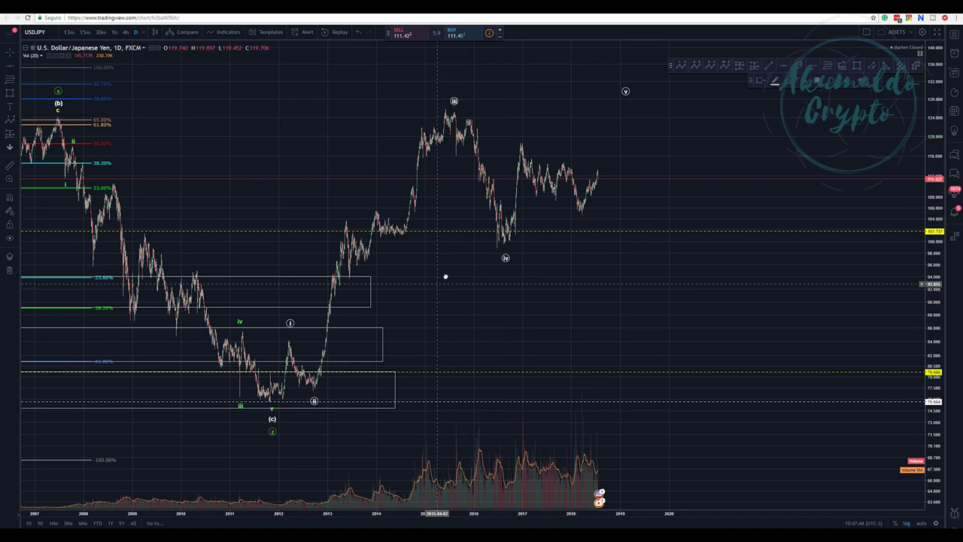
# Draw a Fibonacci retracement from the late-2012 wave ii low near 77.2 to the 2015 high level near 125.8, extended to August 2019
pyautogui.moveTo(412, 286); pyautogui.dragTo(441, 265)
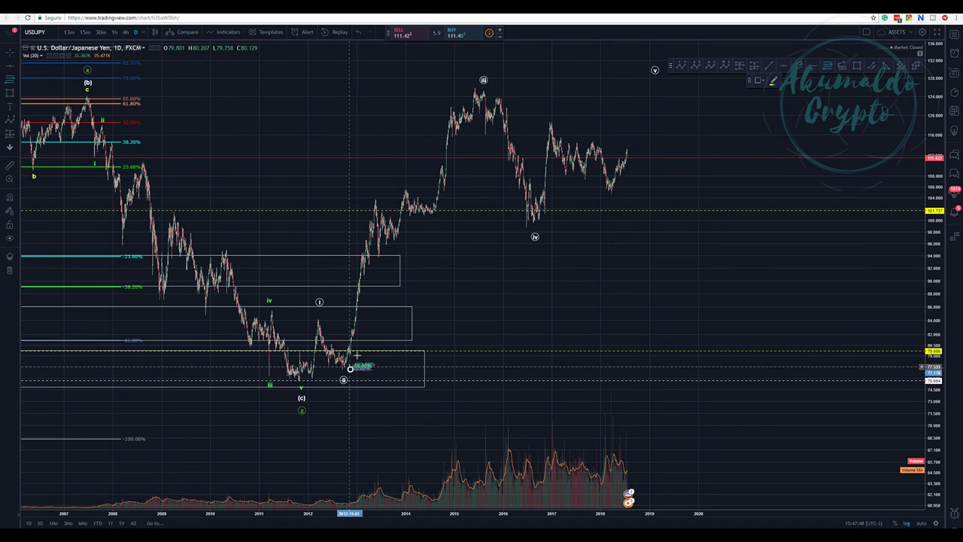
pyautogui.click(350, 369)
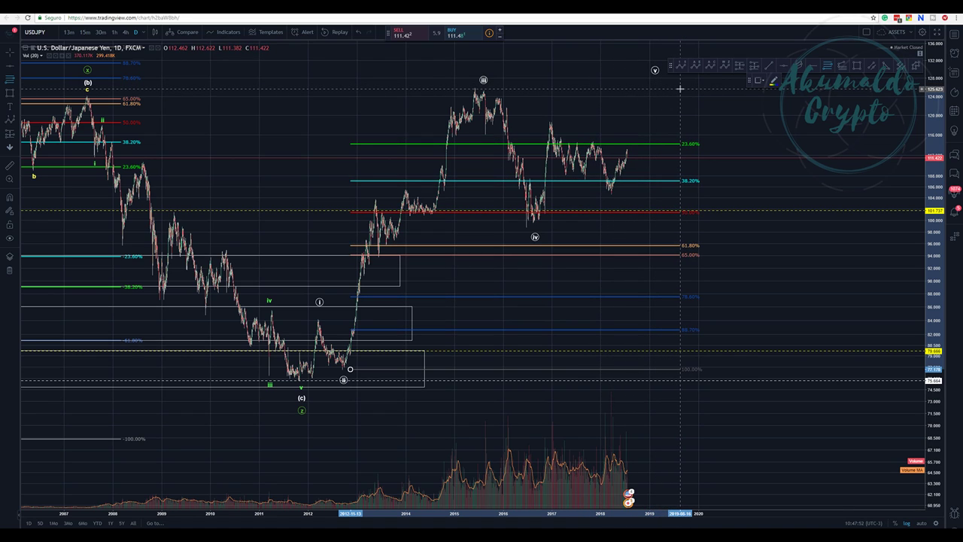
pyautogui.click(679, 89)
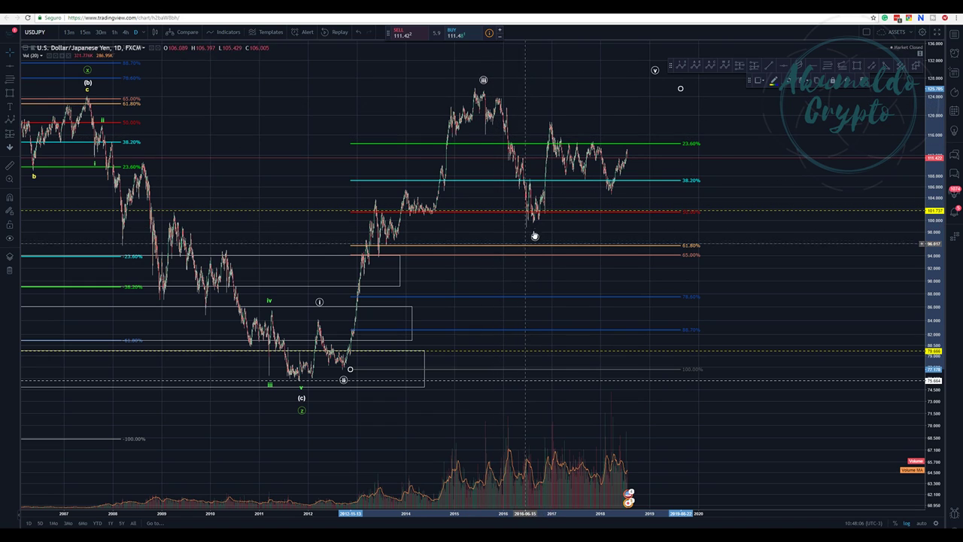
# Try wave iv at the 2016 low near 98.9, wave iii at the late-2014 peak near 123.2 and wave v at the mid-2015 high near 126.9
pyautogui.moveTo(534, 238); pyautogui.dragTo(539, 227)
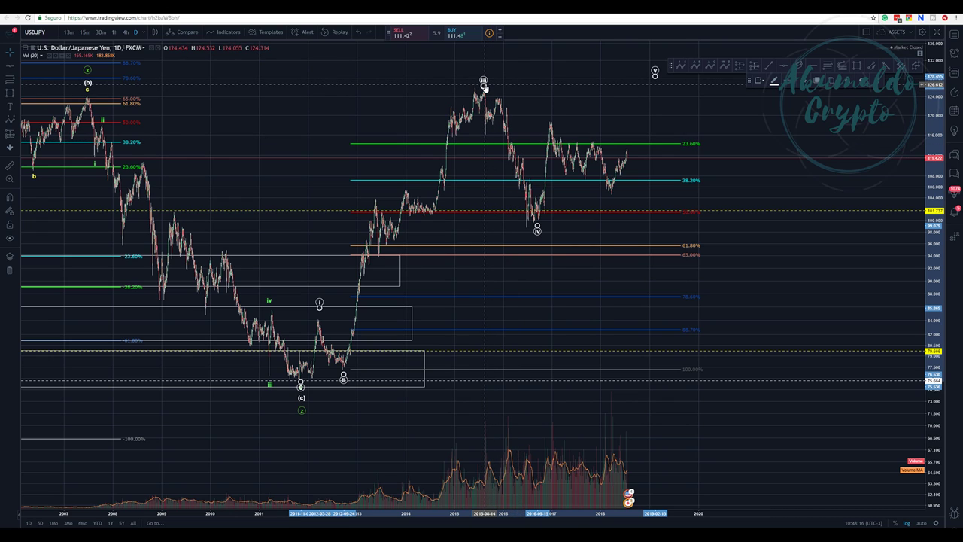
pyautogui.moveTo(484, 84); pyautogui.dragTo(448, 98)
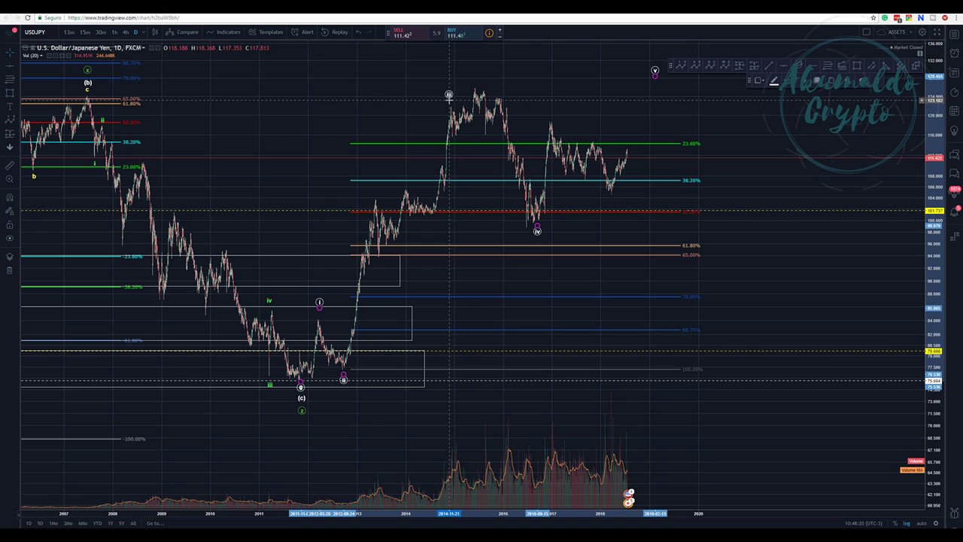
pyautogui.moveTo(655, 73); pyautogui.dragTo(486, 81)
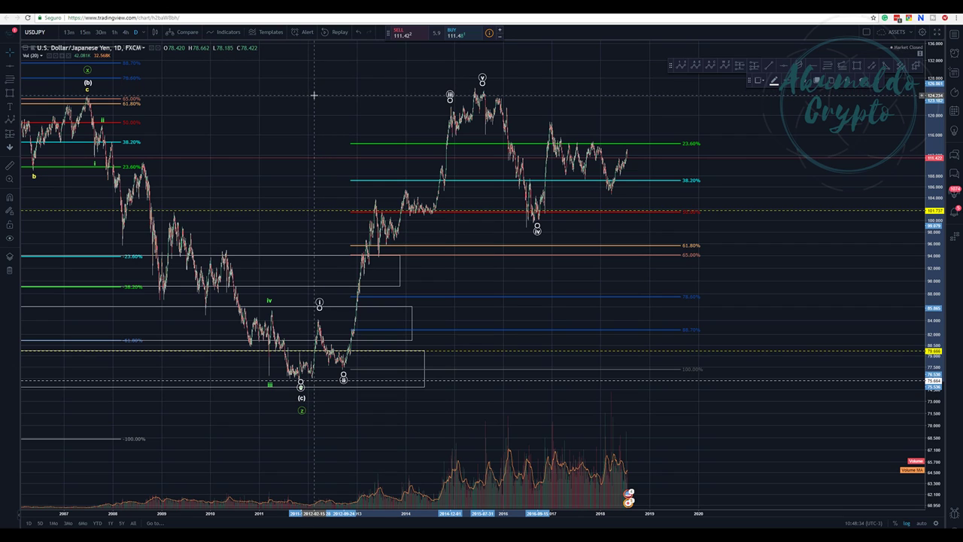
# Try wave iv at the early-2015 low near 115.3 and wave v above the mid-2015 high near 126.9
pyautogui.moveTo(319, 103); pyautogui.dragTo(471, 101)
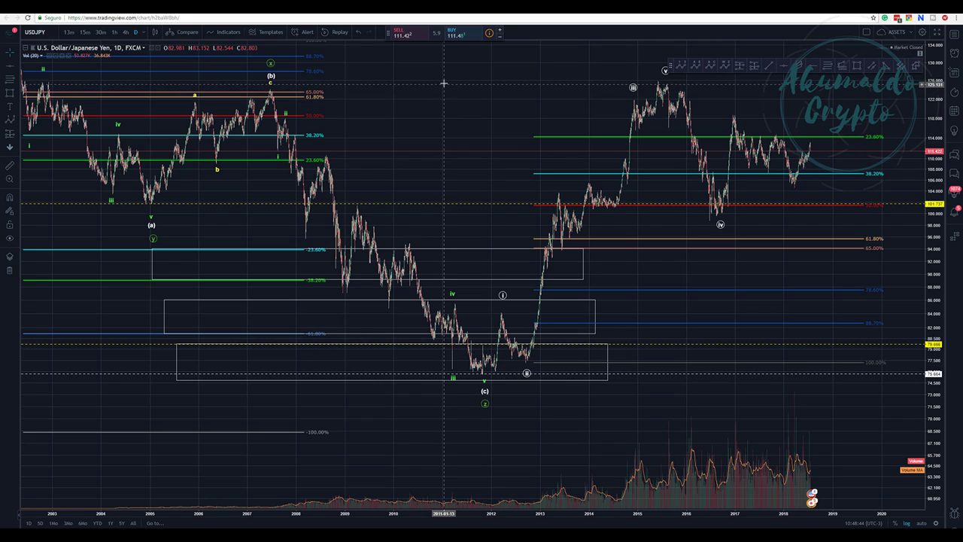
pyautogui.moveTo(444, 75); pyautogui.dragTo(311, 91)
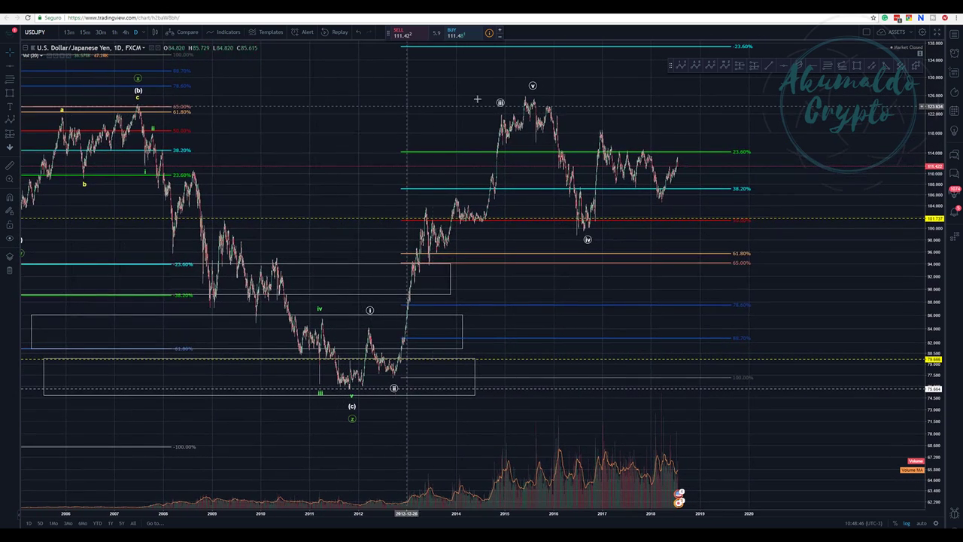
pyautogui.doubleClick(533, 87)
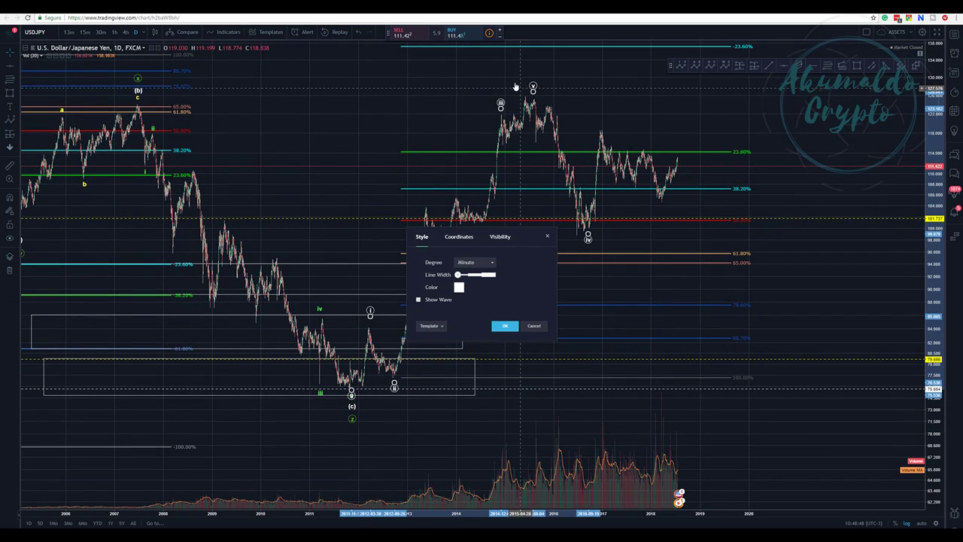
pyautogui.press('Escape')
pyautogui.moveTo(534, 90)
pyautogui.mouseDown()
pyautogui.moveTo(523, 90)
pyautogui.moveTo(535, 90)
pyautogui.mouseUp()
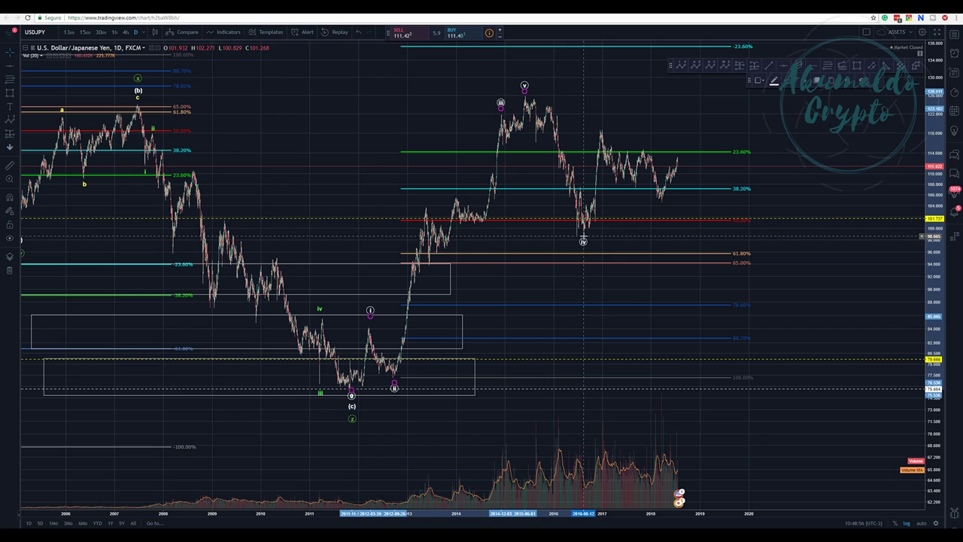
pyautogui.moveTo(583, 239); pyautogui.dragTo(511, 143)
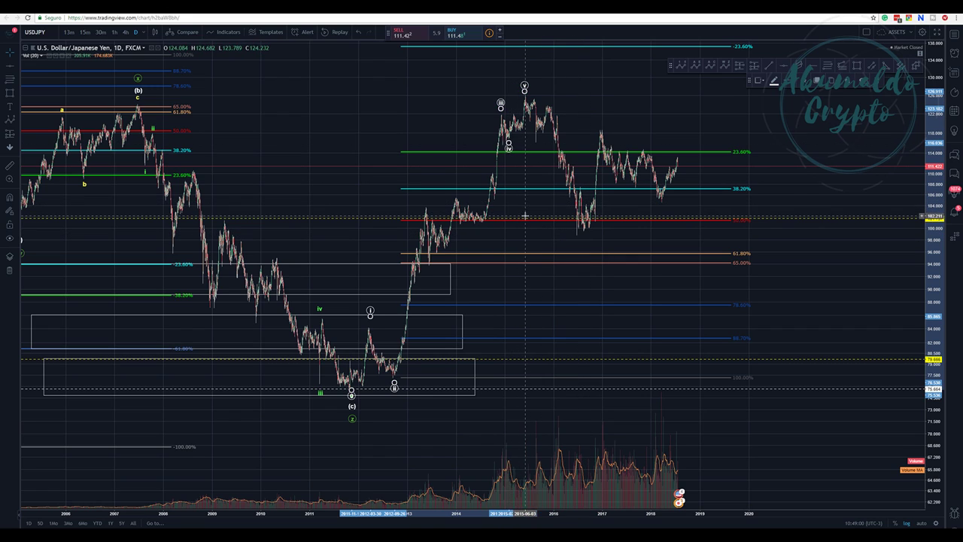
pyautogui.moveTo(526, 94); pyautogui.dragTo(533, 87)
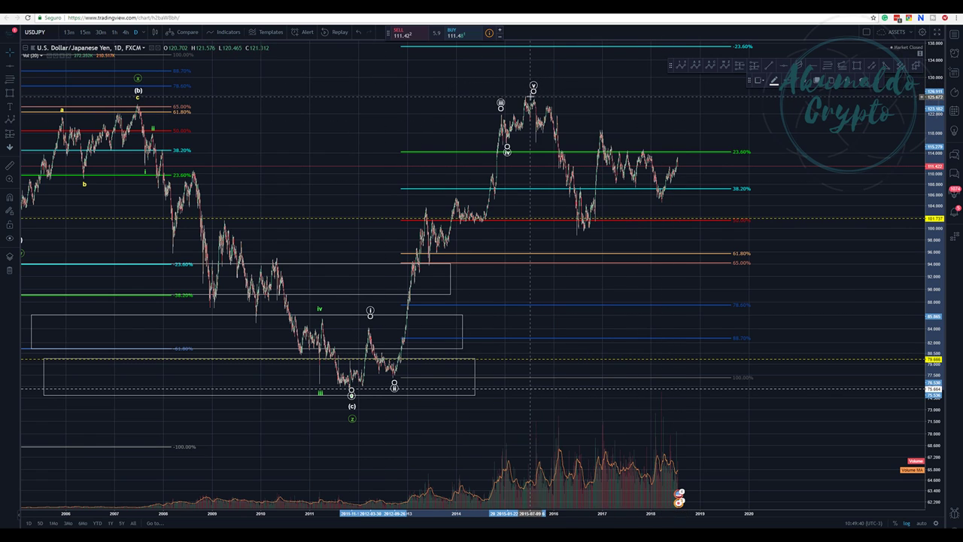
# Place wave iii at the 2015 high near 126.4, wave iv in mid-2017 near 100.4 and wave v in 2017 above the 2015 high
pyautogui.moveTo(500, 104); pyautogui.dragTo(535, 89)
pyautogui.moveTo(507, 151)
pyautogui.mouseDown()
pyautogui.moveTo(632, 209)
pyautogui.moveTo(624, 225)
pyautogui.mouseUp()
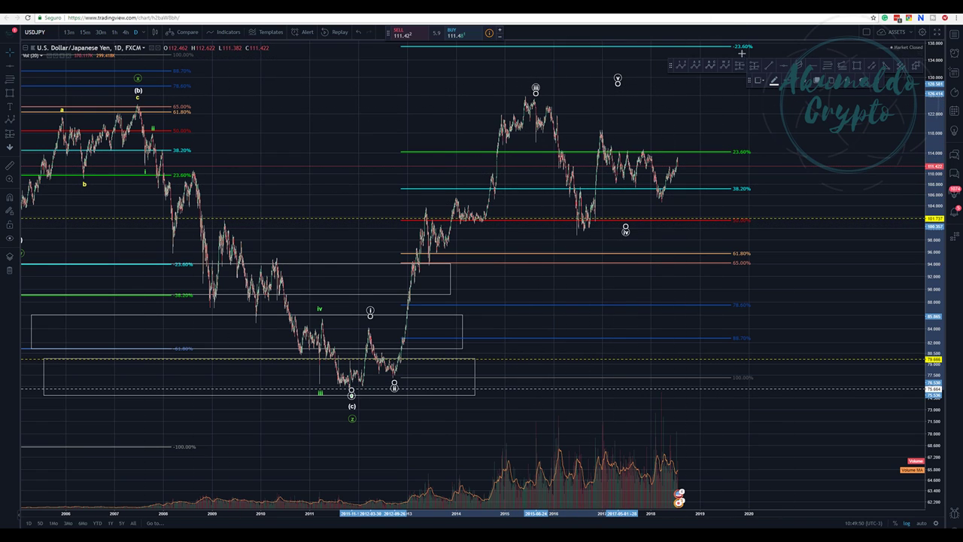
# Draw a cyan descending trend line from about 127.5 in March 2015, along the later highs, to about 107.7 in November 2019
pyautogui.click(769, 66)
pyautogui.click(526, 94)
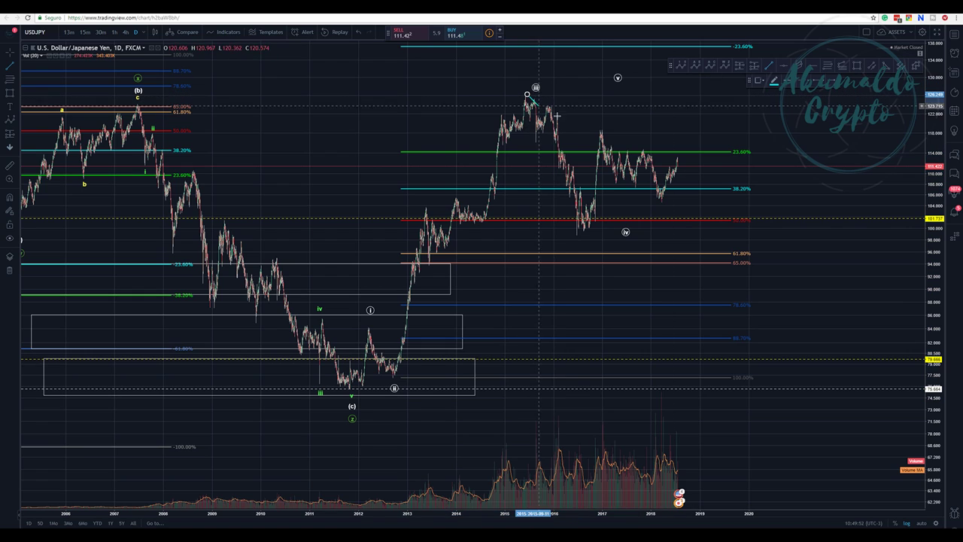
pyautogui.click(742, 186)
pyautogui.moveTo(528, 95); pyautogui.dragTo(521, 90)
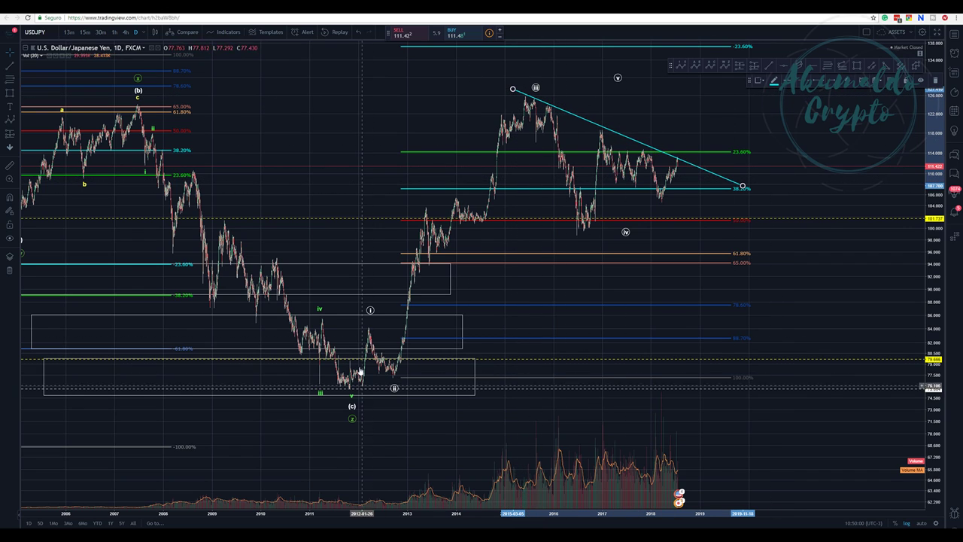
pyautogui.click(379, 348)
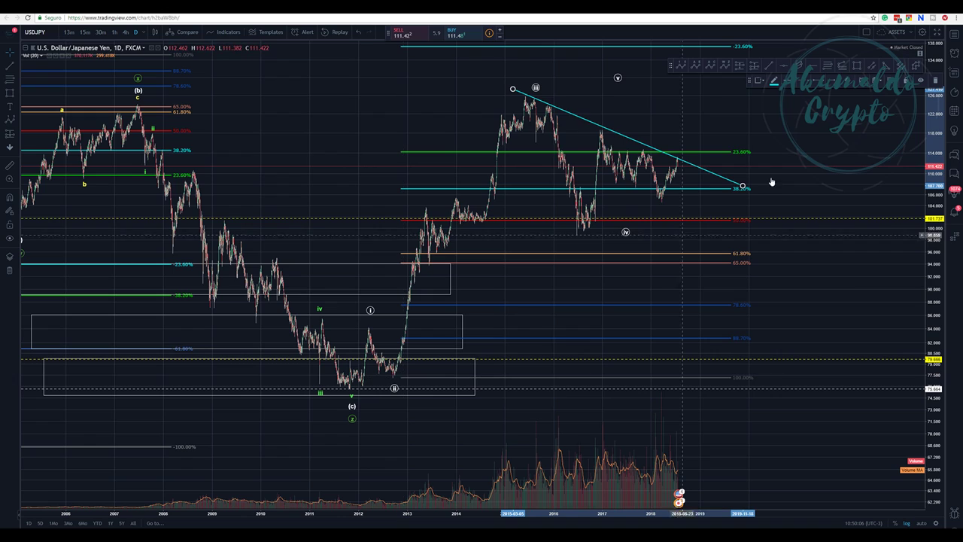
# Draw a yellow ABC correction inside wave ii, starting at about 85.2 with a near 77.3, b near 81.2 and c near 77.3 in 2012
pyautogui.click(710, 67)
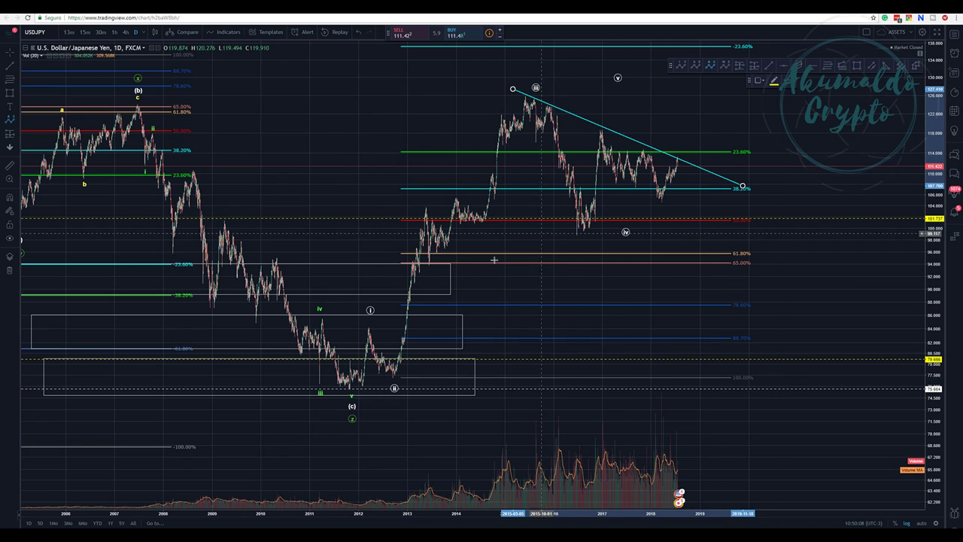
pyautogui.click(370, 320)
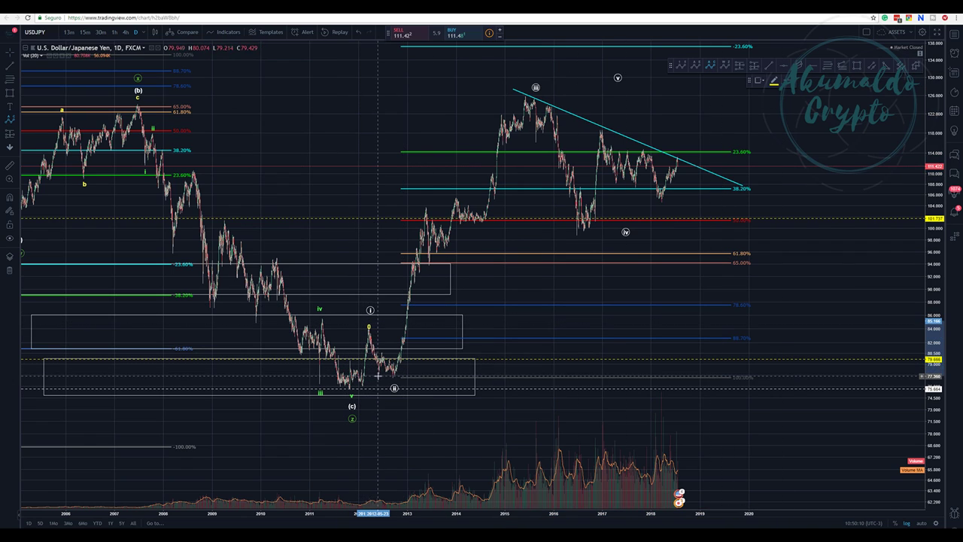
pyautogui.click(378, 376)
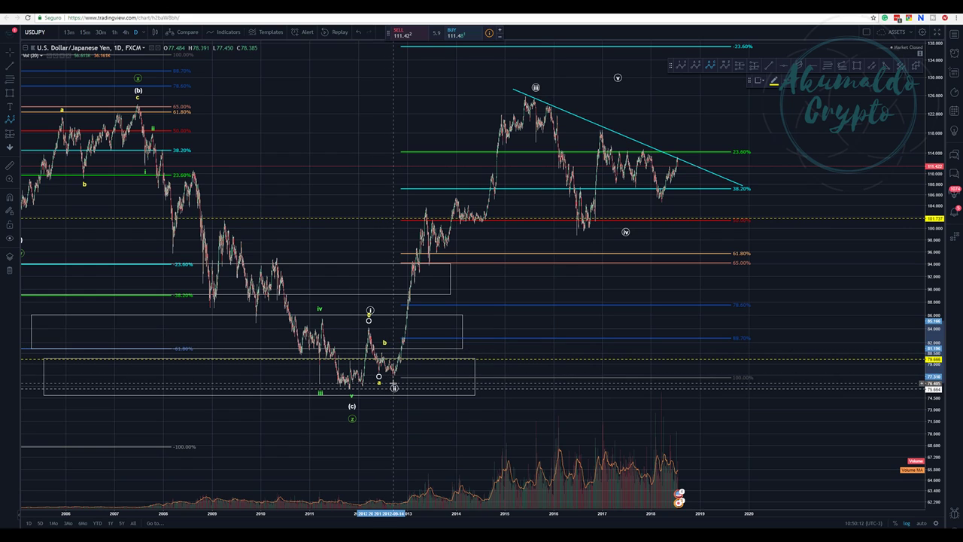
pyautogui.click(385, 348)
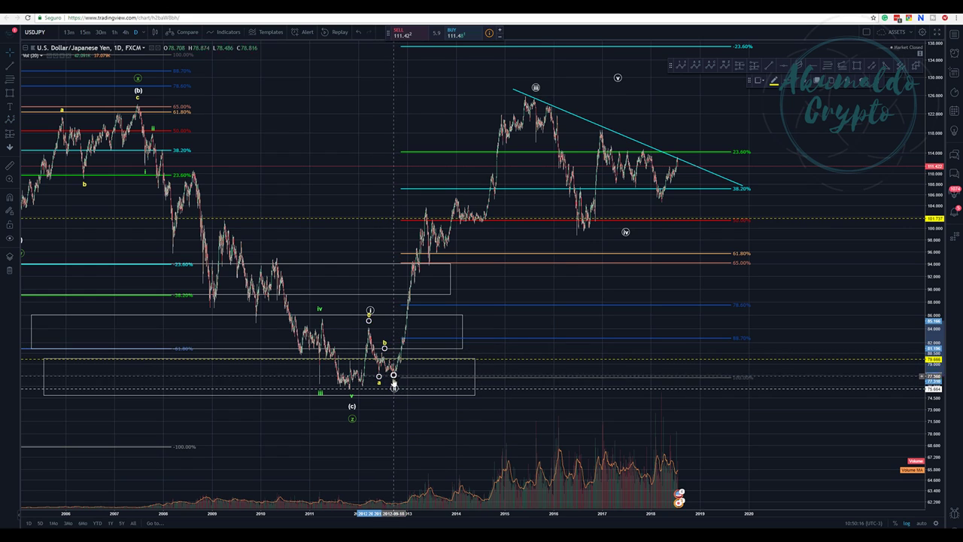
pyautogui.click(392, 375)
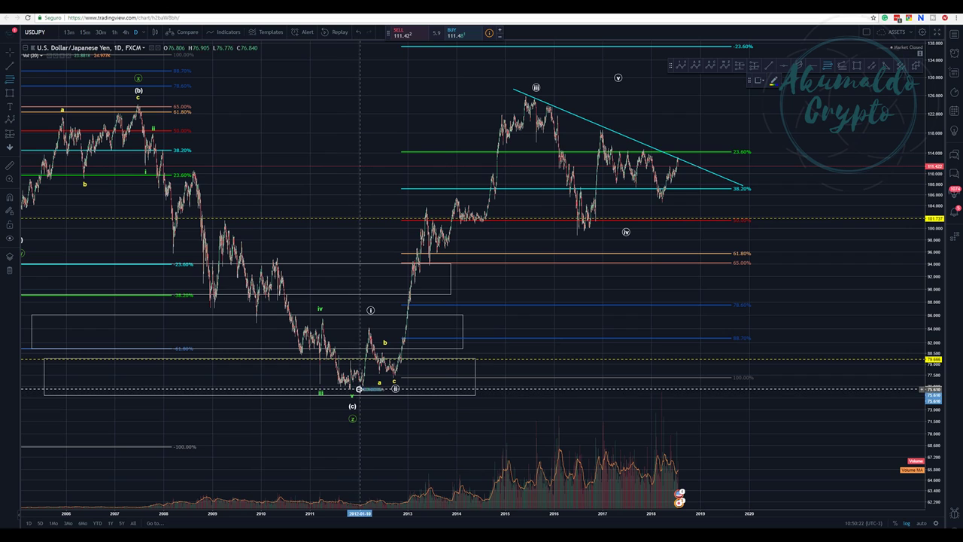
# Measure wave ii's retracement of wave i with a temporary Fibonacci retracement from the January 2012 low near 75.6, and delete it
pyautogui.click(359, 388)
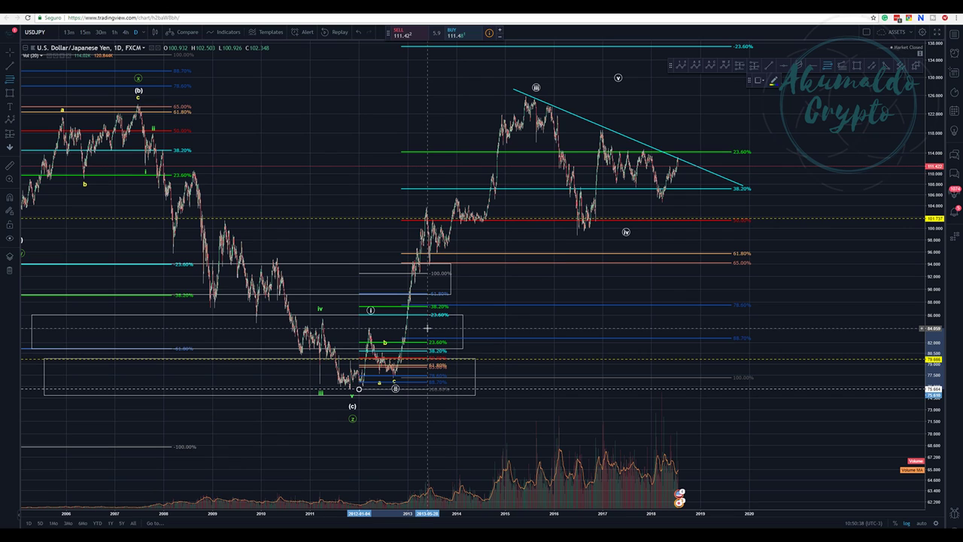
pyautogui.press('Delete')
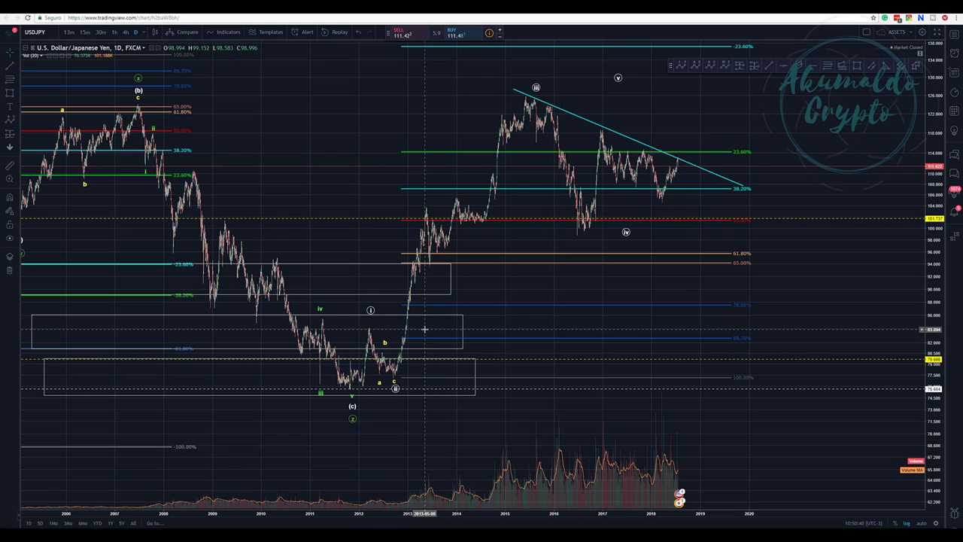
# Move wave ii of the Minute impulse to about 76.9 at the autumn 2012 low
pyautogui.click(394, 385)
pyautogui.moveTo(395, 386); pyautogui.dragTo(395, 386)
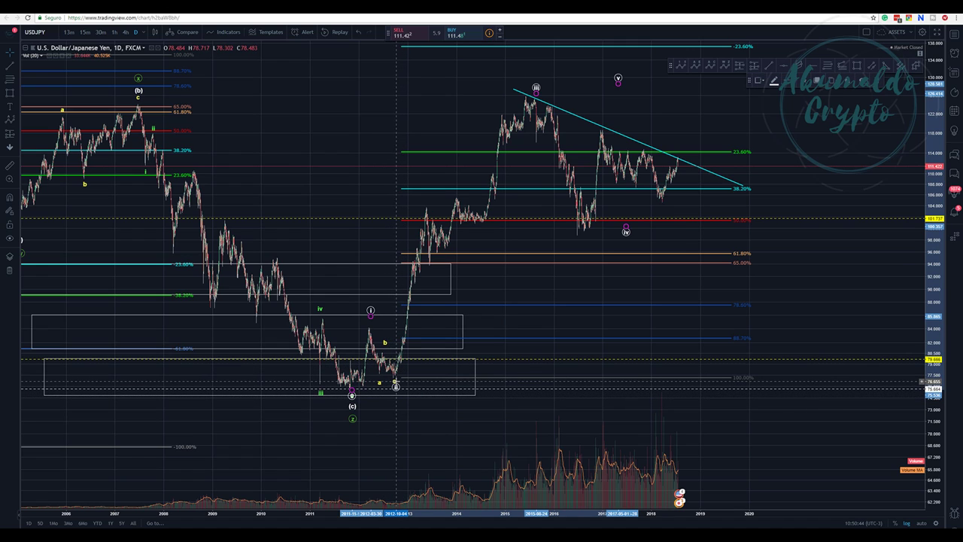
pyautogui.click(522, 280)
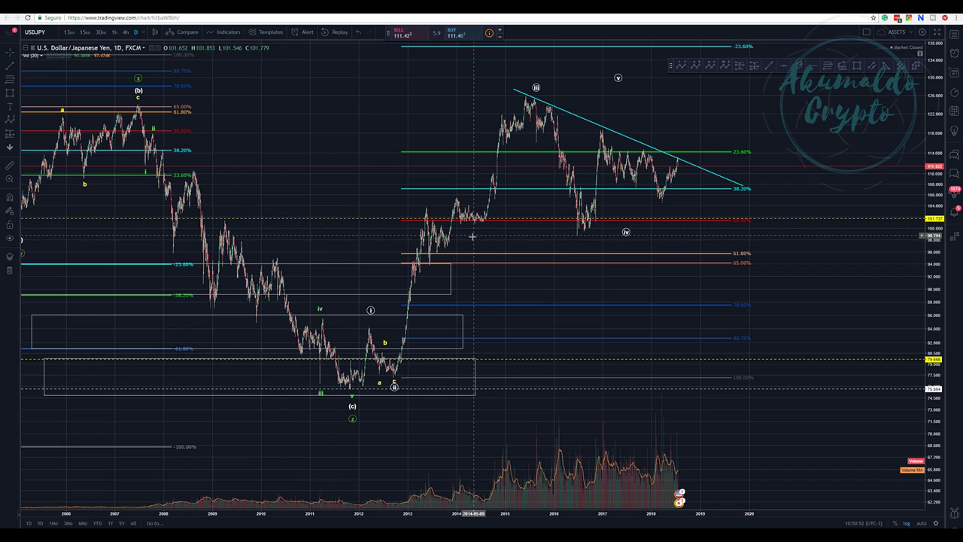
# Draw a cyan ascending trend line from about 94 in mid-2014, along the 2016 and 2018 lows, to about 108.9 in August 2019
pyautogui.click(9, 68)
pyautogui.click(484, 240)
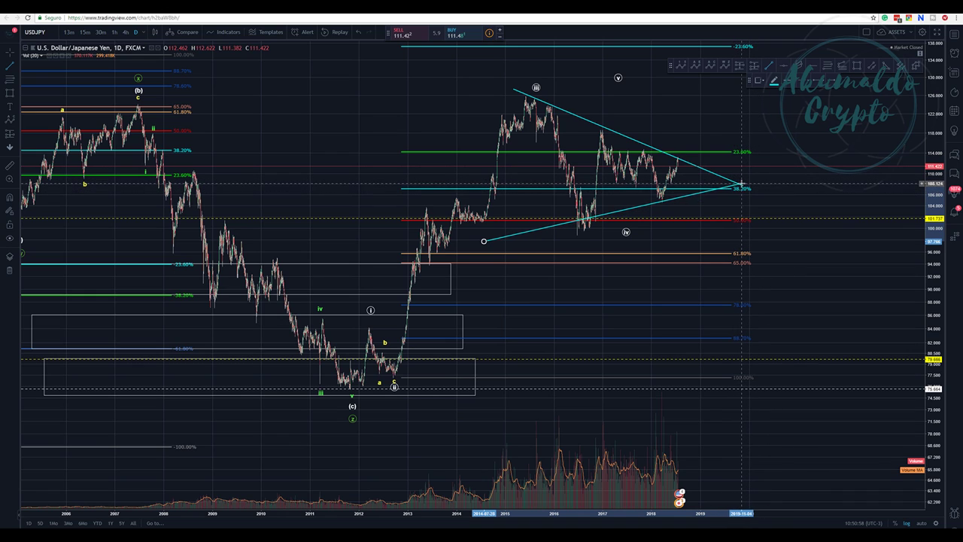
pyautogui.click(732, 182)
pyautogui.moveTo(485, 245); pyautogui.dragTo(484, 260)
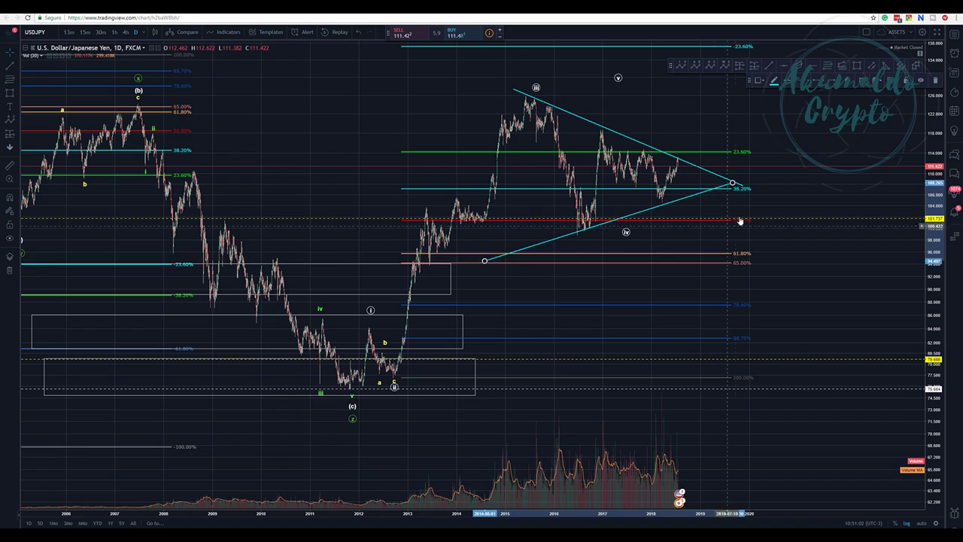
pyautogui.moveTo(732, 182); pyautogui.dragTo(730, 180)
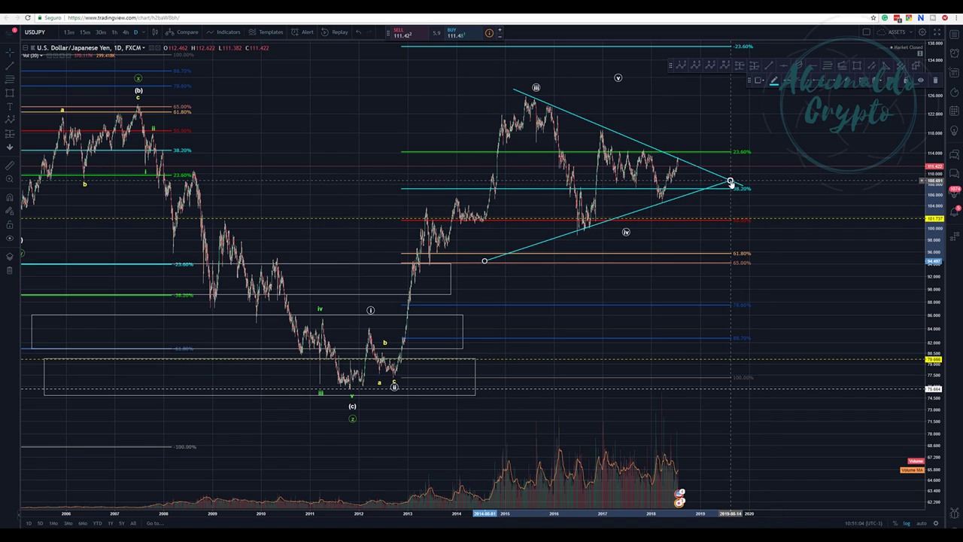
pyautogui.moveTo(484, 260); pyautogui.dragTo(483, 267)
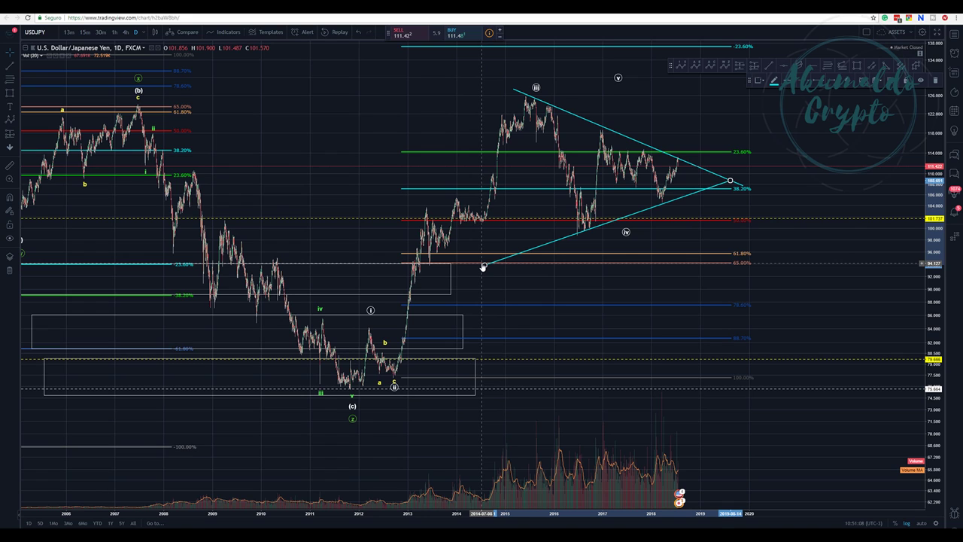
# Delete the descending and ascending cyan trend lines around wave iv
pyautogui.rightClick(582, 118)
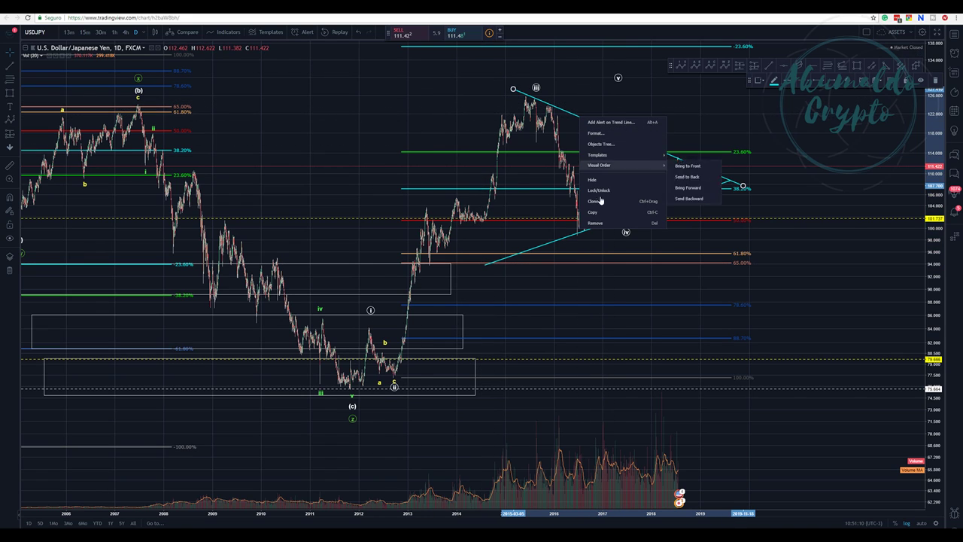
pyautogui.click(595, 223)
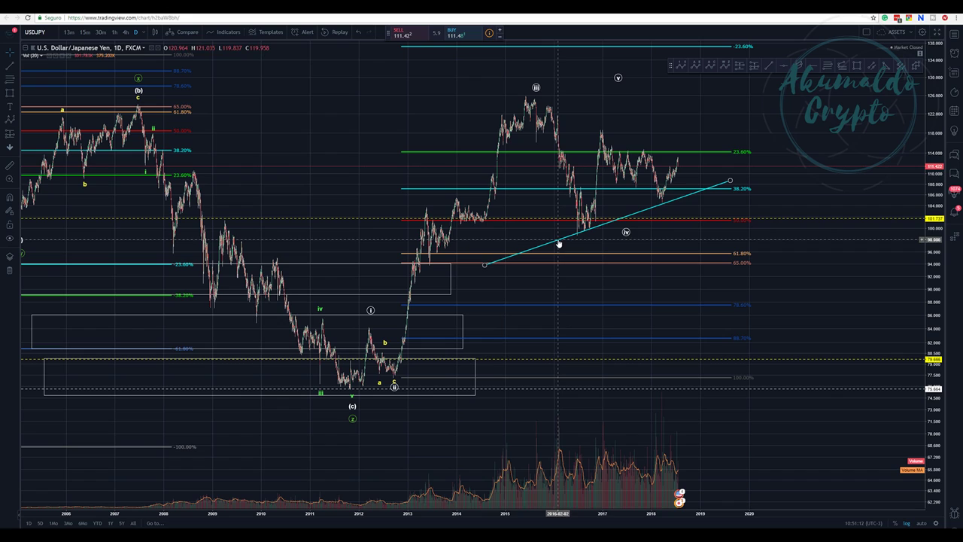
pyautogui.rightClick(558, 243)
pyautogui.click(583, 344)
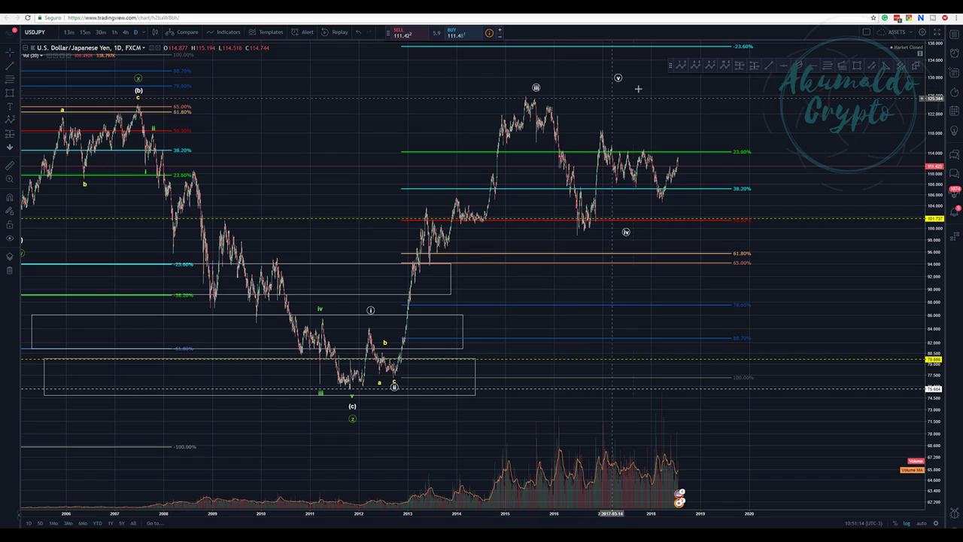
# Switch to the Elliott Wave e-book, page back from the nine-wave triangle to the Truncation section, examine its diagrams and return to the chart
pyautogui.click(711, 65)
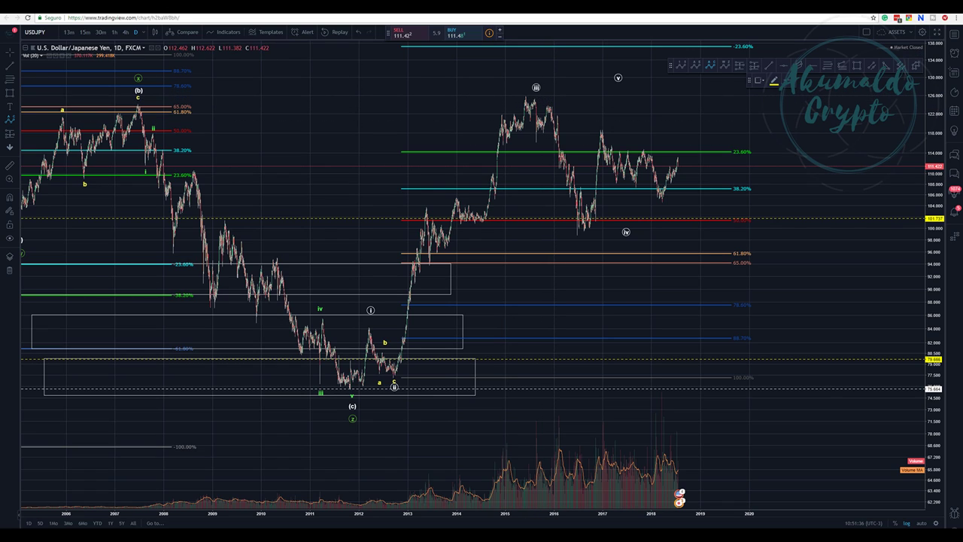
pyautogui.hotkey('alt', 'Tab')
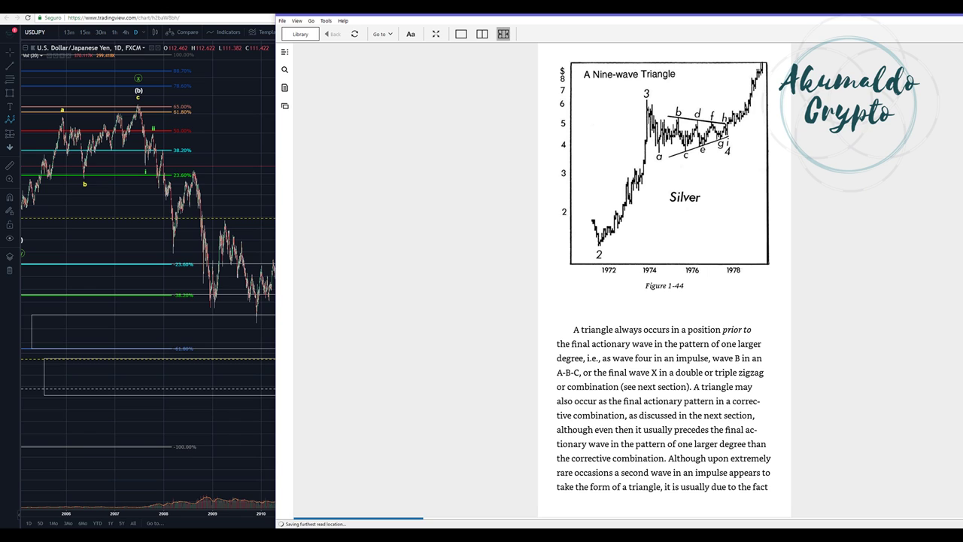
pyautogui.click(455, 272)
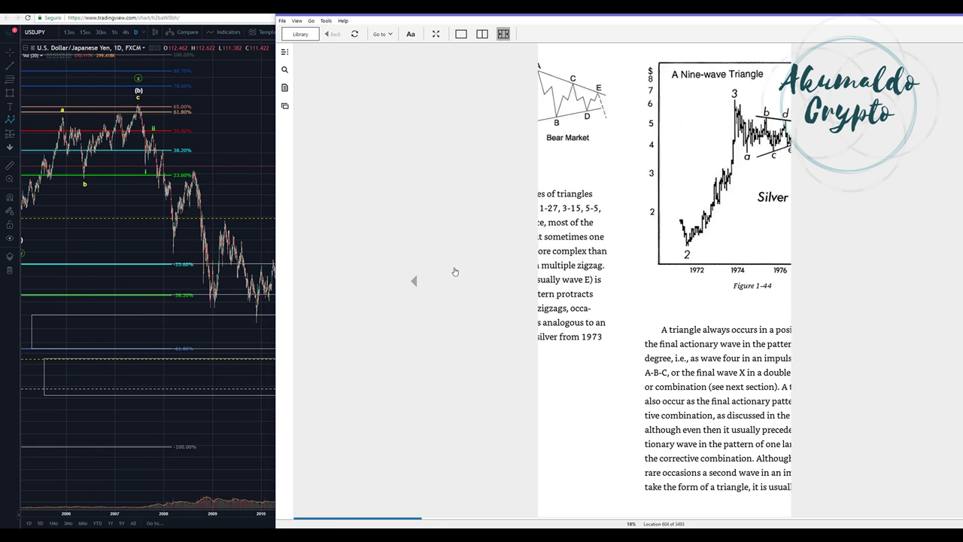
pyautogui.click(455, 272)
pyautogui.click(453, 271)
pyautogui.click(453, 271)
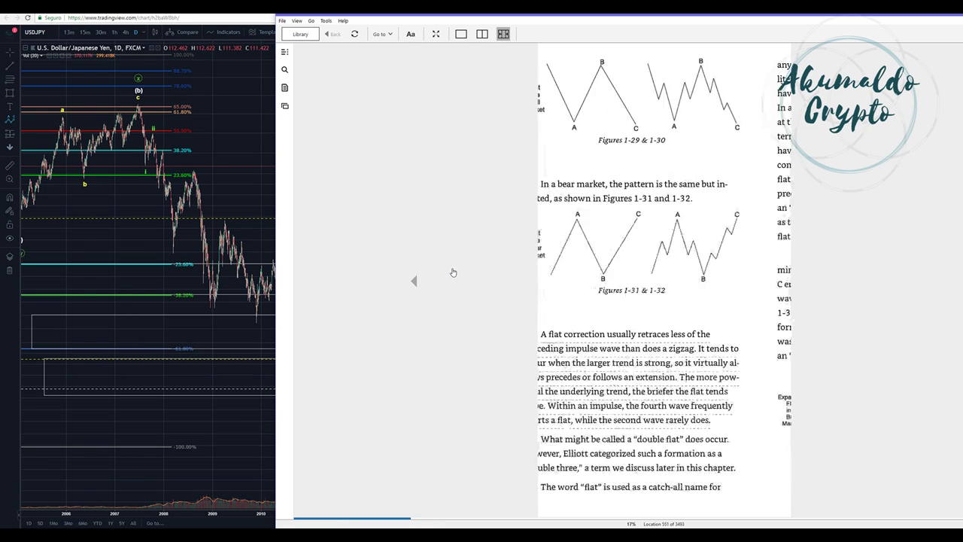
pyautogui.click(442, 282)
pyautogui.click(443, 282)
pyautogui.click(443, 282)
pyautogui.click(443, 281)
pyautogui.click(442, 282)
pyautogui.click(442, 281)
pyautogui.click(442, 281)
pyautogui.click(443, 281)
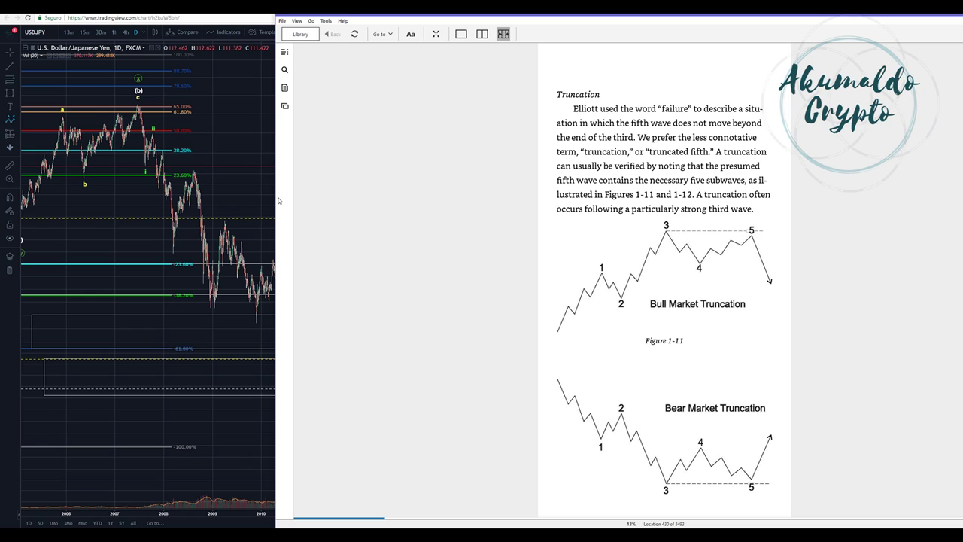
pyautogui.click(262, 149)
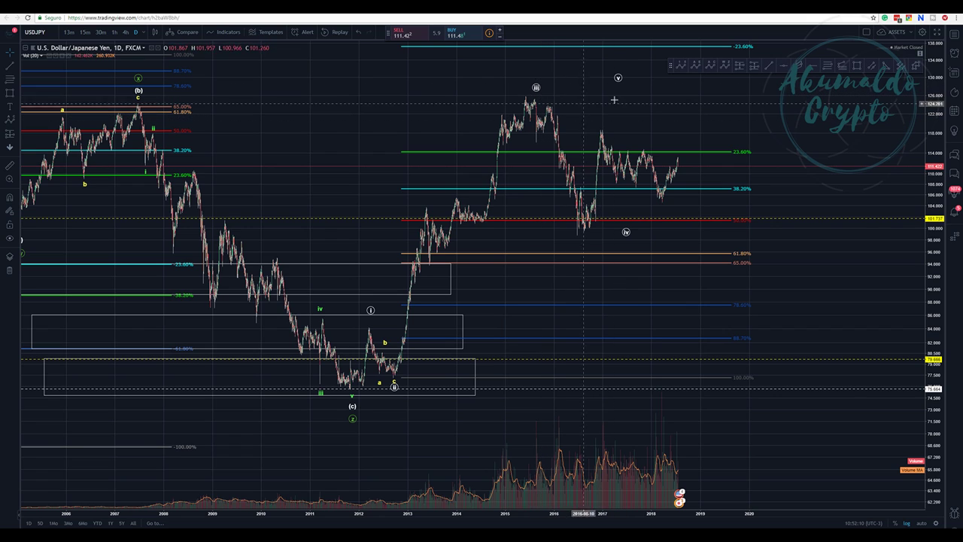
# Draw a yellow ABC correction from the 2015 high, with a near 115.7, b near 124.3 in late 2015 and c near 98.5 in July 2016
pyautogui.click(709, 66)
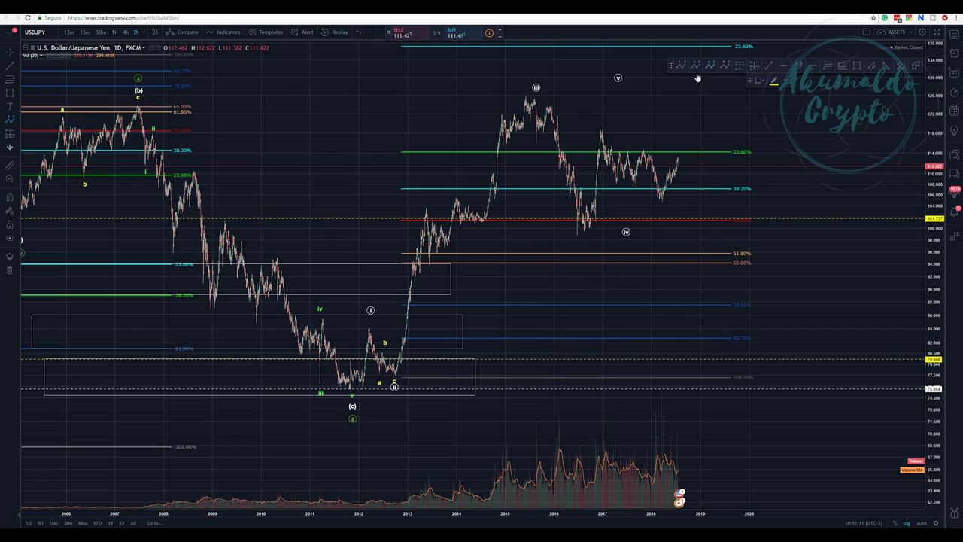
pyautogui.click(533, 94)
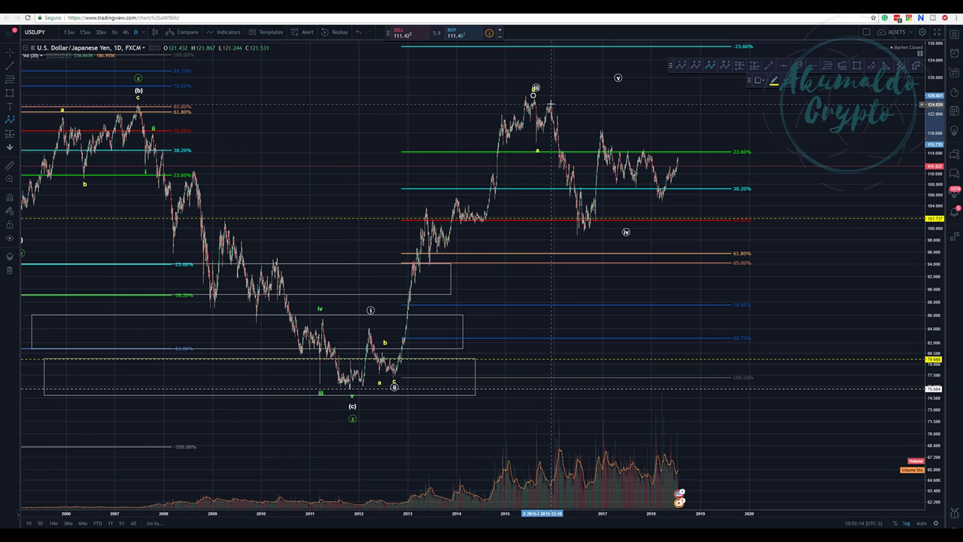
pyautogui.click(550, 104)
pyautogui.click(578, 238)
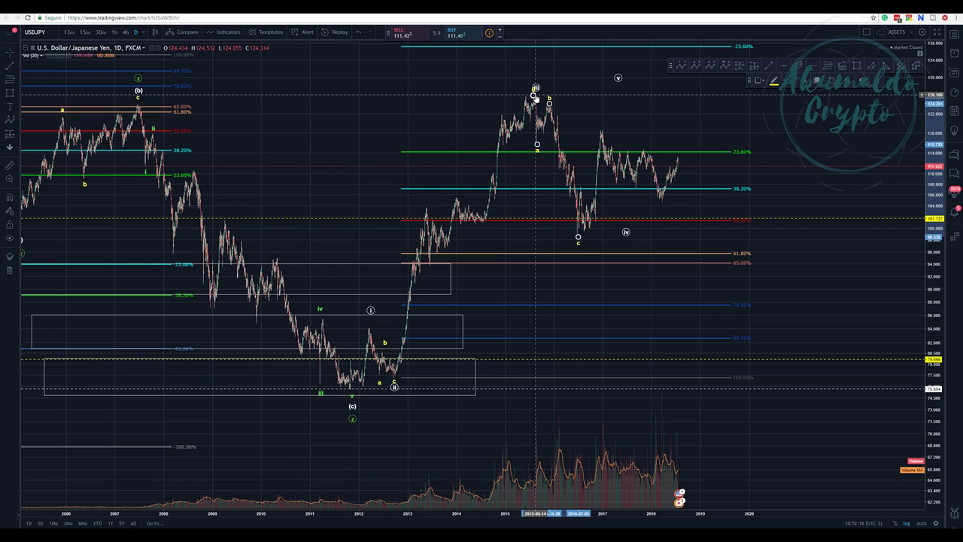
pyautogui.click(712, 66)
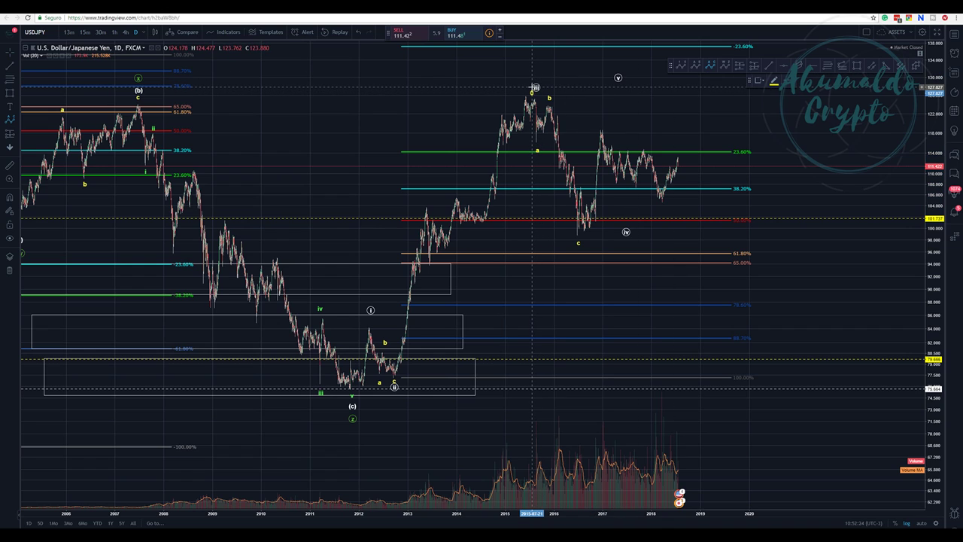
pyautogui.click(532, 95)
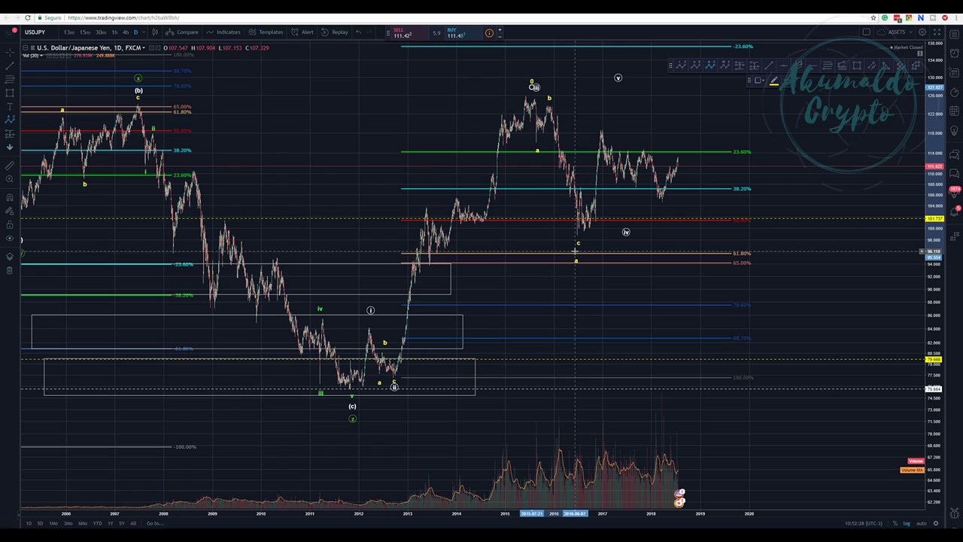
pyautogui.press('Escape')
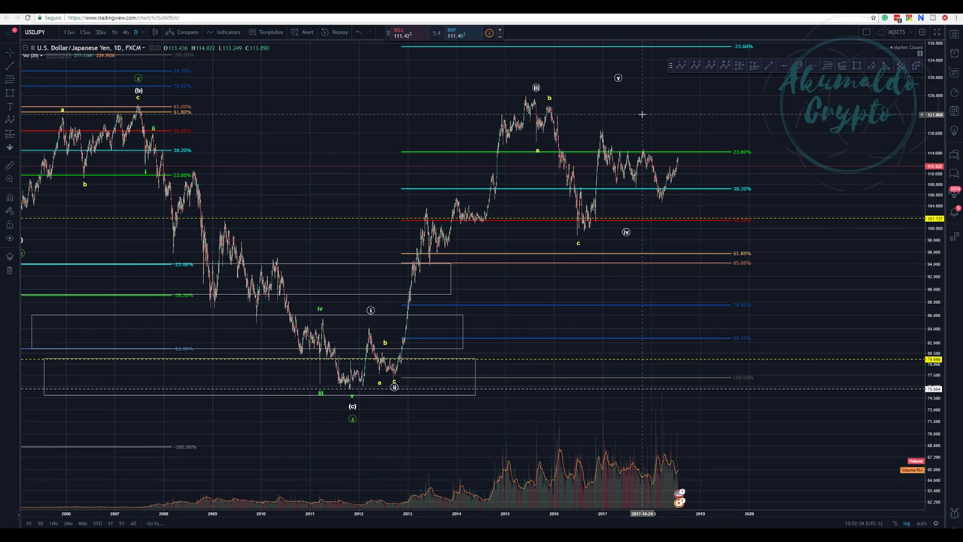
# Draw converging cyan trend lines: rising from about 97.8 in February 2016 to 112.6 in May 2020, falling from January 2016 to about 109 in December 2019
pyautogui.click(768, 66)
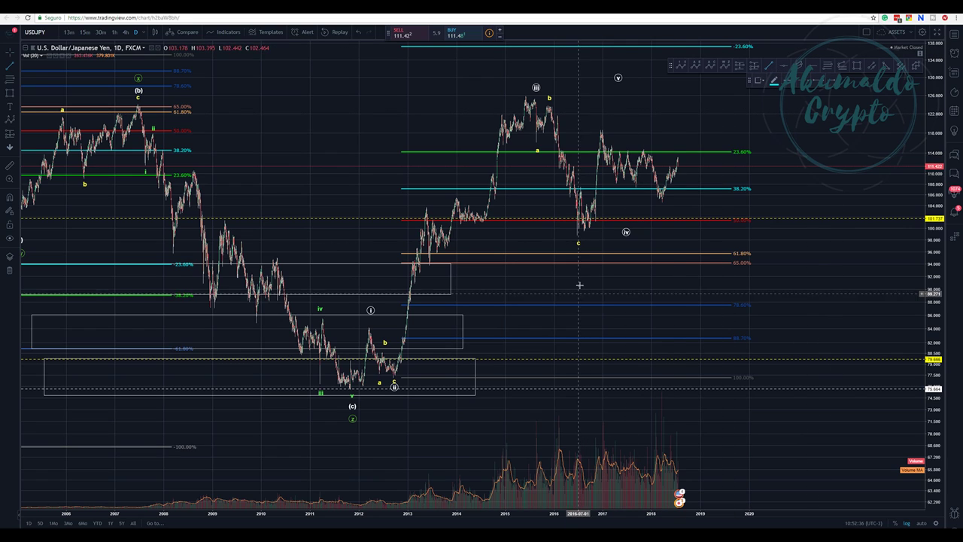
pyautogui.click(560, 241)
pyautogui.click(762, 173)
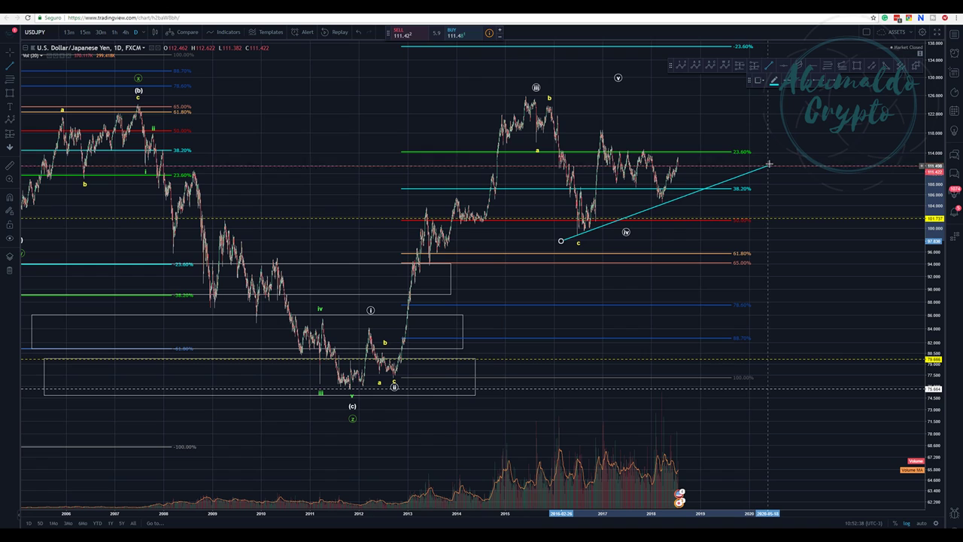
pyautogui.click(767, 160)
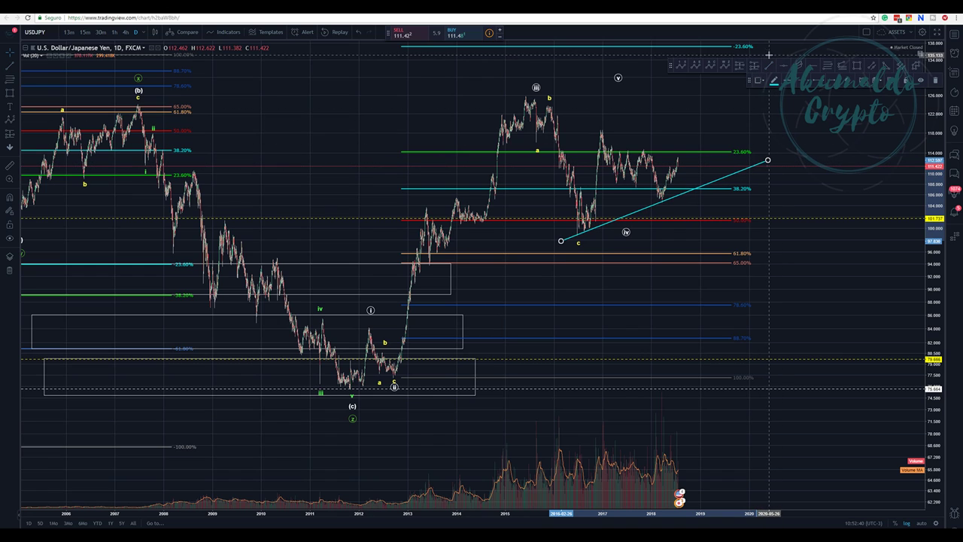
pyautogui.click(553, 116)
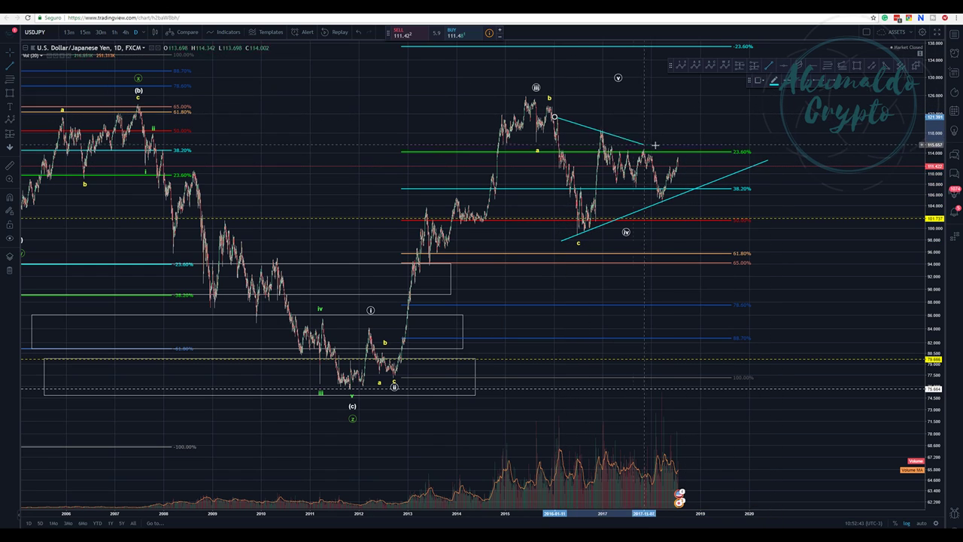
pyautogui.click(748, 178)
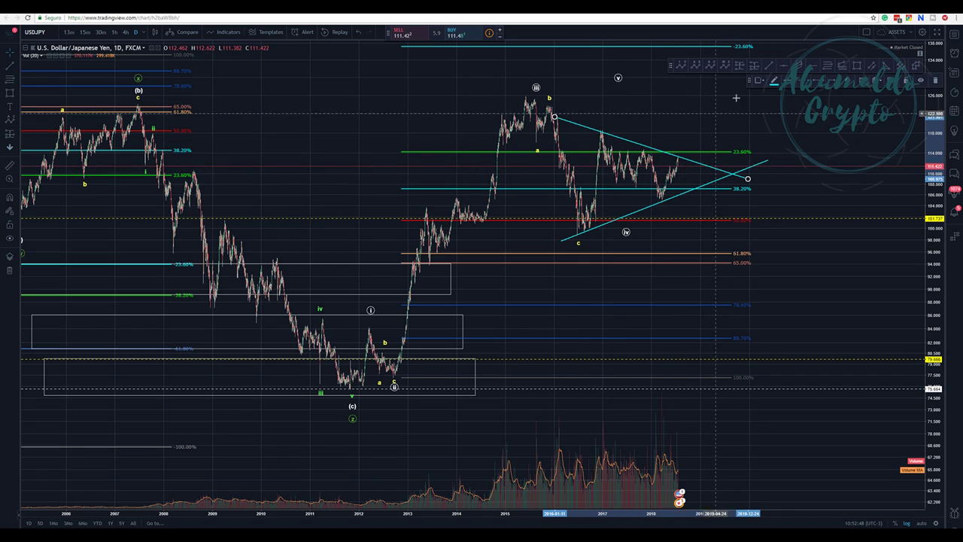
# Label an orange ABCDE triangle from the 2015 high, with A near 95.9, B near 119.8, C near 103.4, D near 113.8 and E near 107.4
pyautogui.click(694, 66)
pyautogui.click(535, 94)
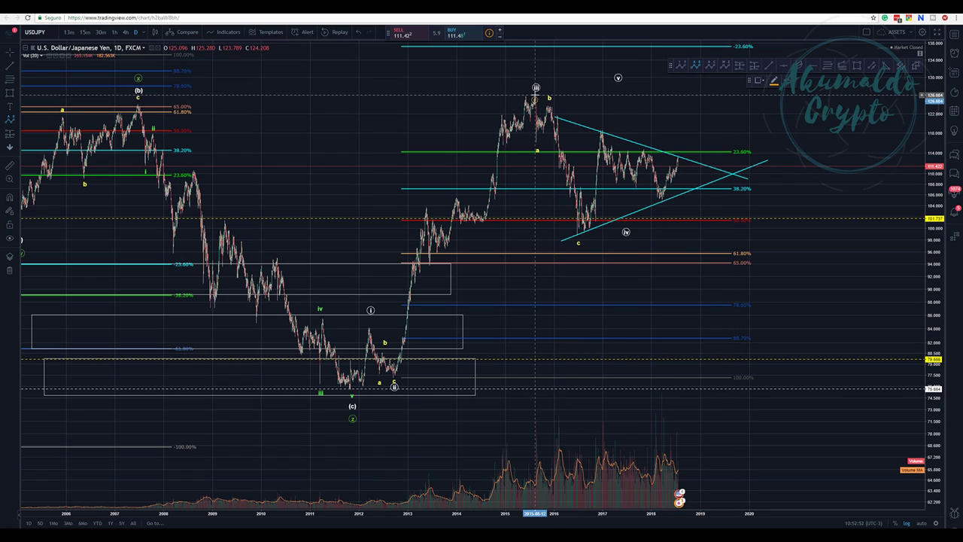
pyautogui.click(579, 248)
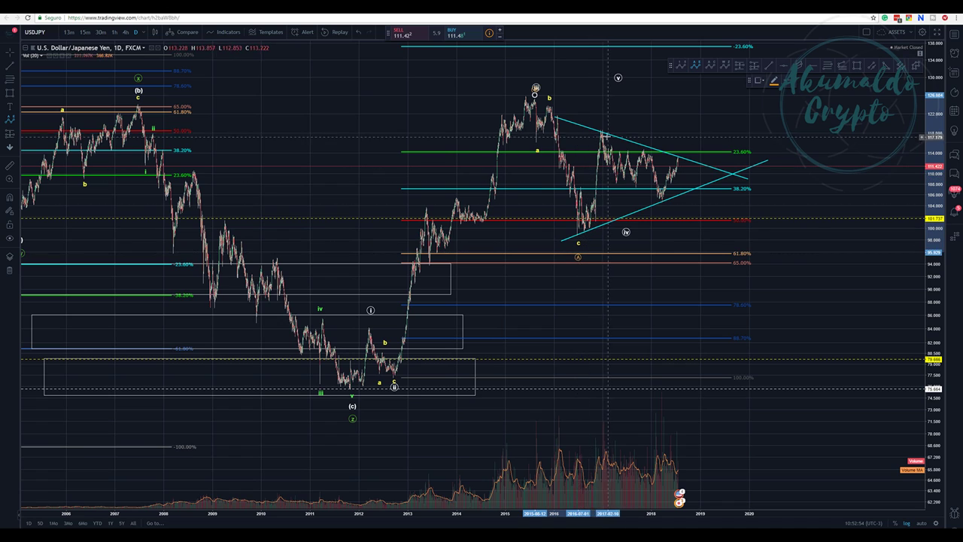
pyautogui.click(600, 129)
pyautogui.click(663, 209)
pyautogui.click(678, 155)
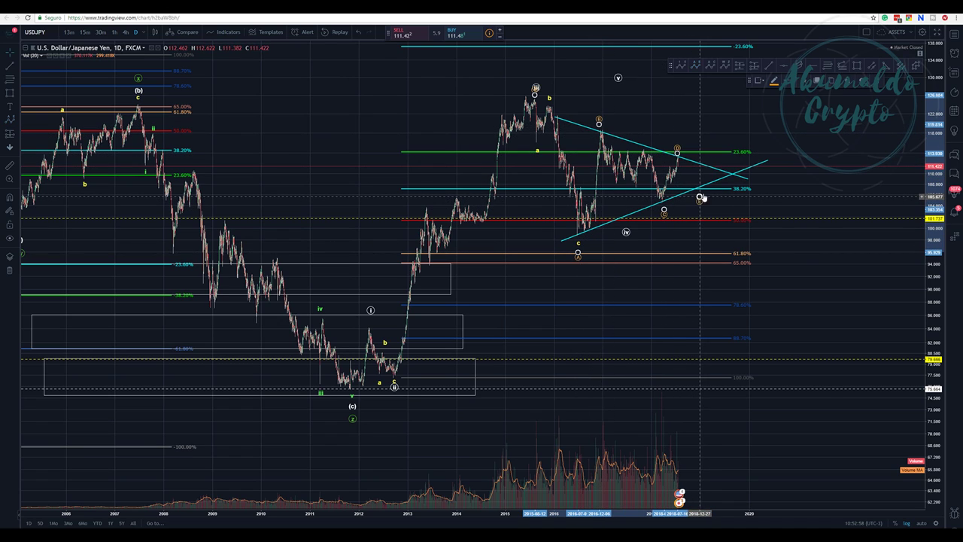
pyautogui.click(699, 192)
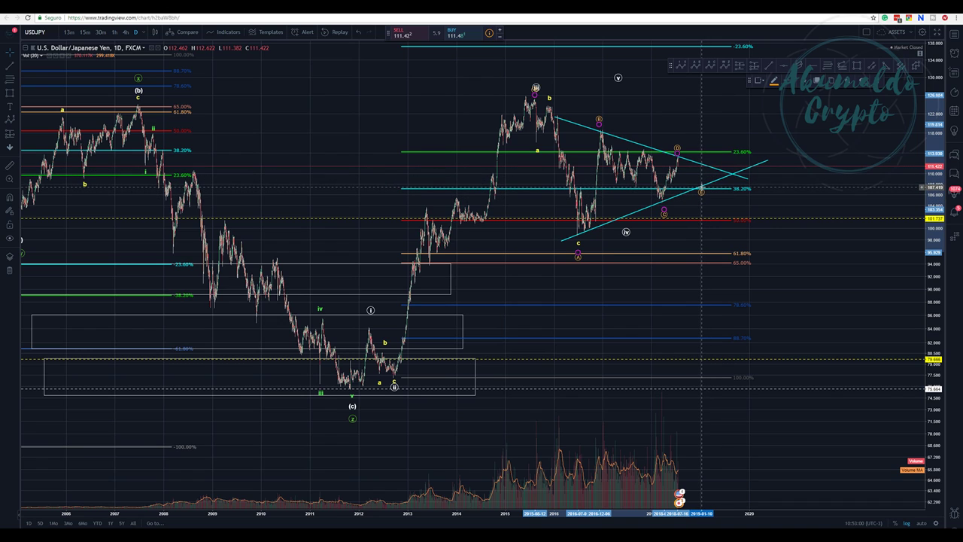
# Move wave v of the Minute impulse to the -23.60% level near 135.5 in July 2019, and place the floating drawing tools below the triangle
pyautogui.click(620, 79)
pyautogui.moveTo(624, 80); pyautogui.dragTo(673, 103)
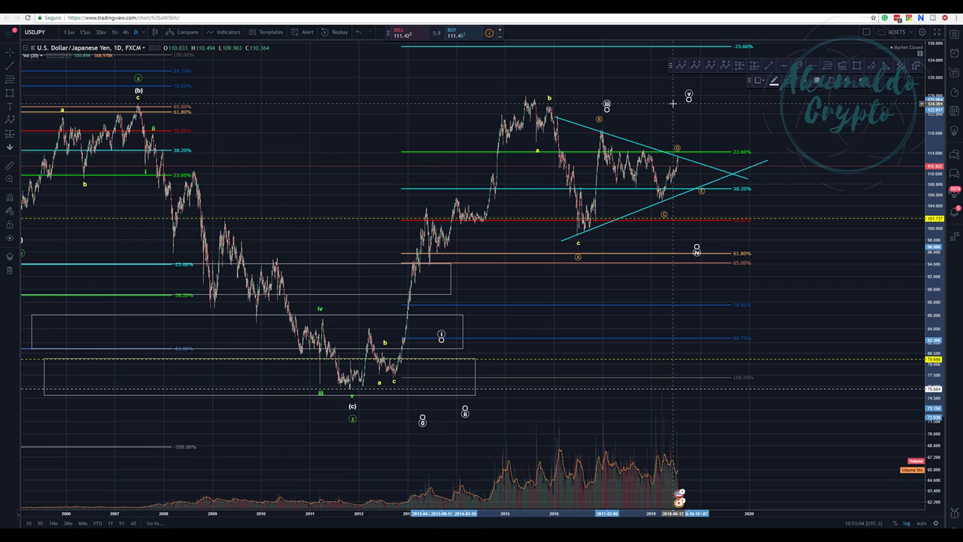
pyautogui.hotkey('ctrl', 'z')
pyautogui.moveTo(619, 80); pyautogui.dragTo(728, 82)
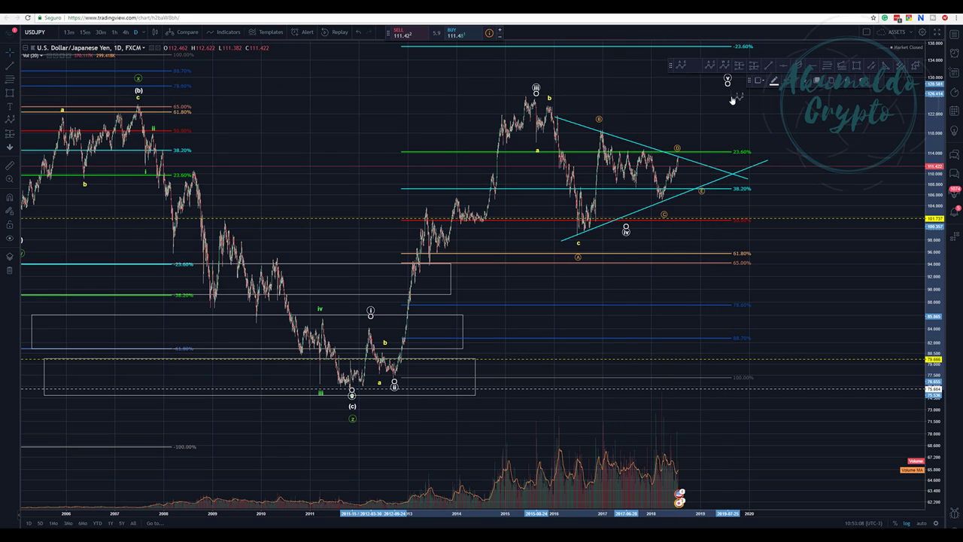
pyautogui.rightClick(715, 90)
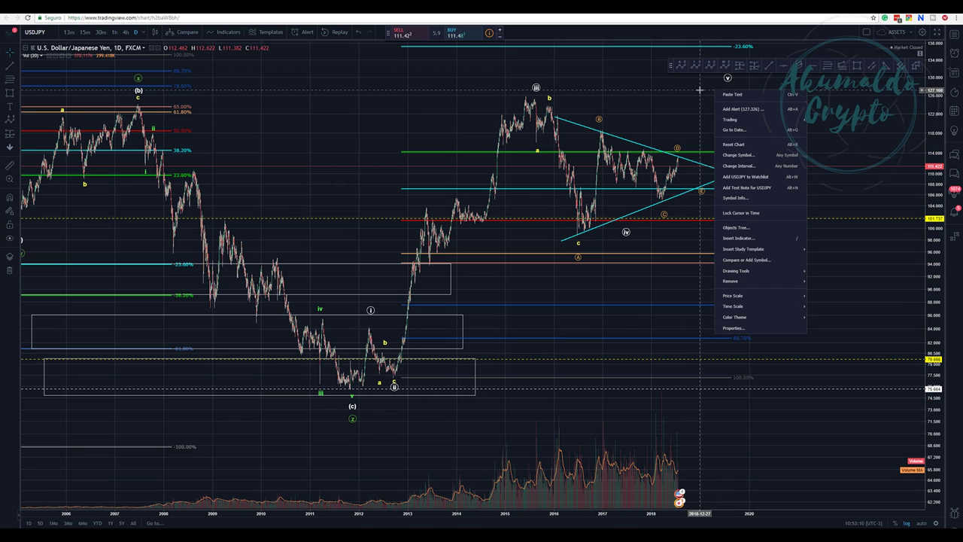
pyautogui.click(675, 71)
pyautogui.moveTo(675, 70)
pyautogui.mouseDown()
pyautogui.moveTo(723, 108)
pyautogui.moveTo(840, 268)
pyautogui.moveTo(843, 313)
pyautogui.mouseUp()
pyautogui.moveTo(848, 202)
pyautogui.mouseDown()
pyautogui.moveTo(708, 119)
pyautogui.moveTo(717, 96)
pyautogui.mouseUp()
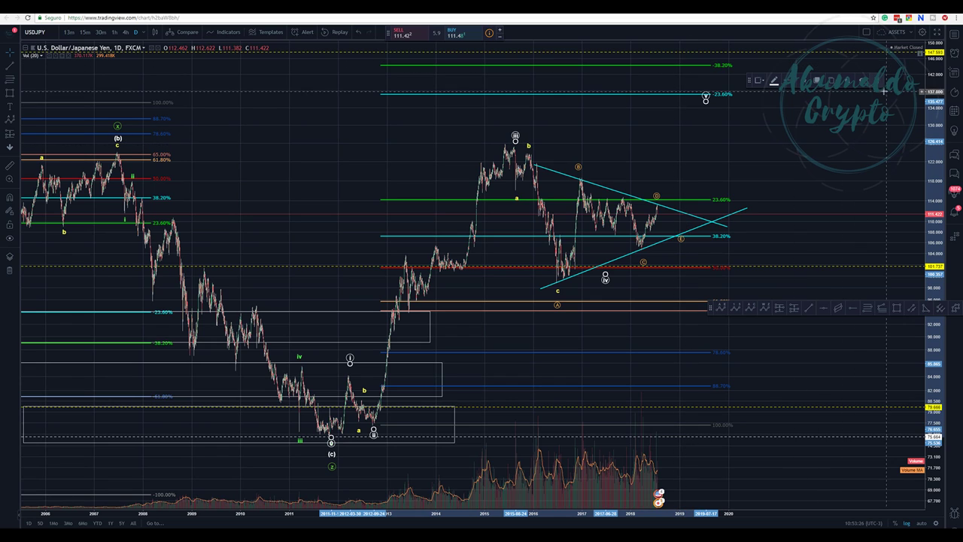
# Recolour the dashed yellow horizontal line near 147.6 to magenta
pyautogui.rightClick(874, 55)
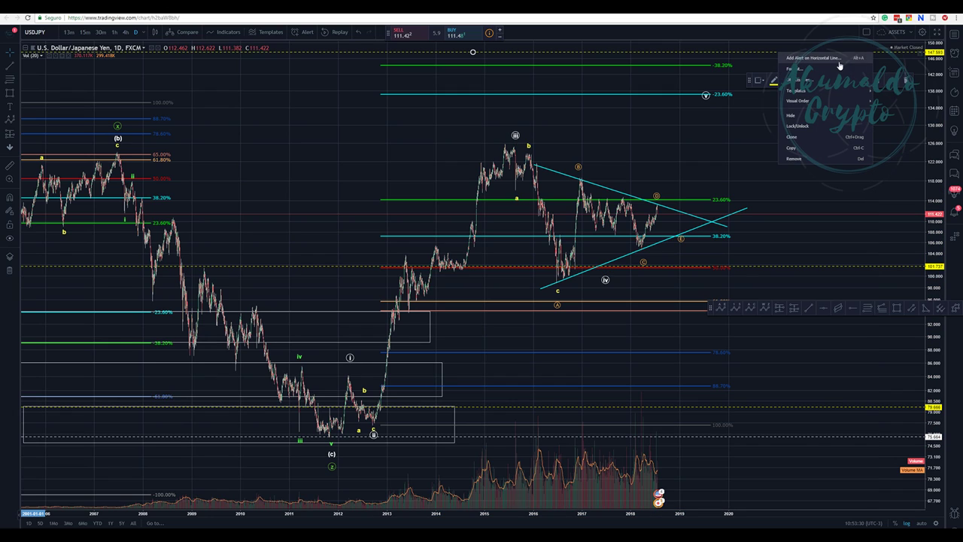
pyautogui.click(833, 70)
pyautogui.click(428, 228)
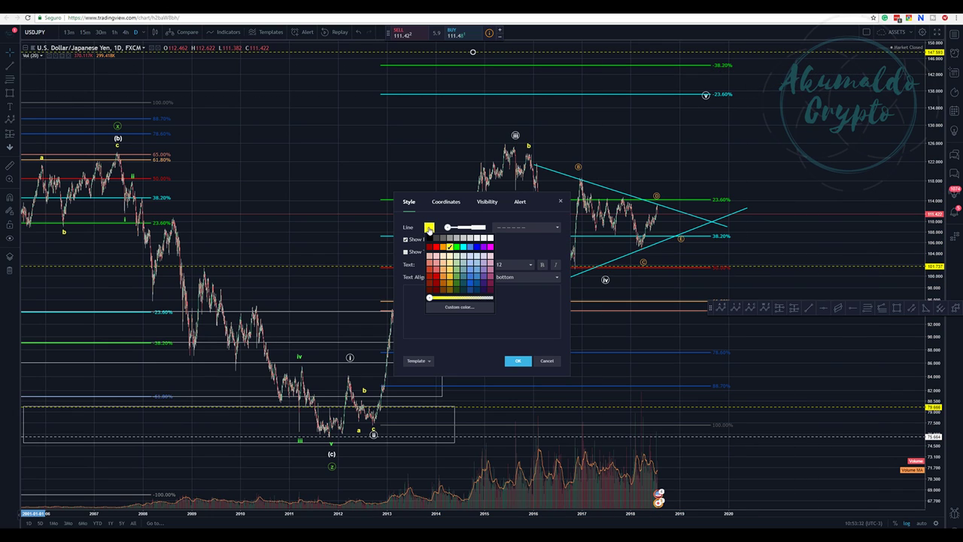
pyautogui.click(490, 246)
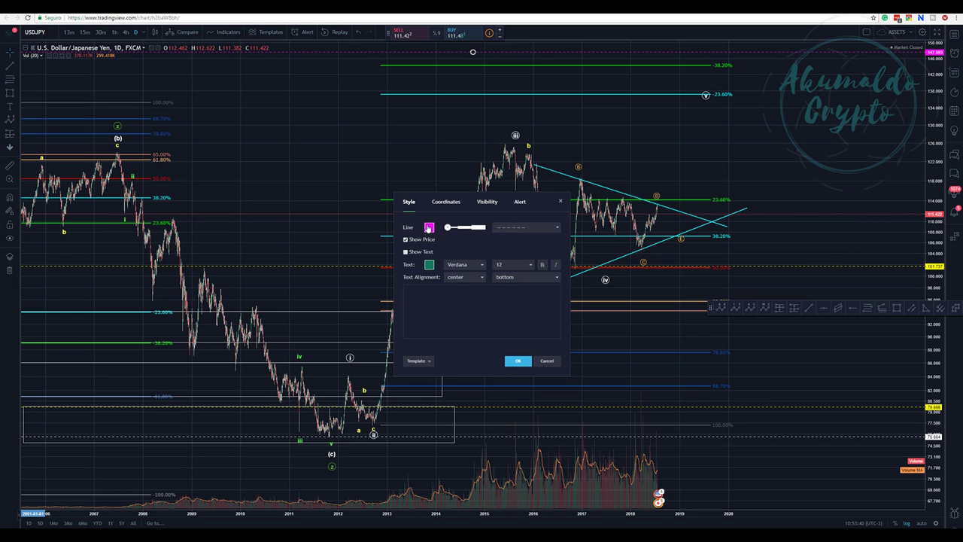
pyautogui.click(517, 360)
# Draw a horizontal ray along the 2015 high, starting in February 2015 at about 125.9
pyautogui.moveTo(607, 155); pyautogui.dragTo(556, 163)
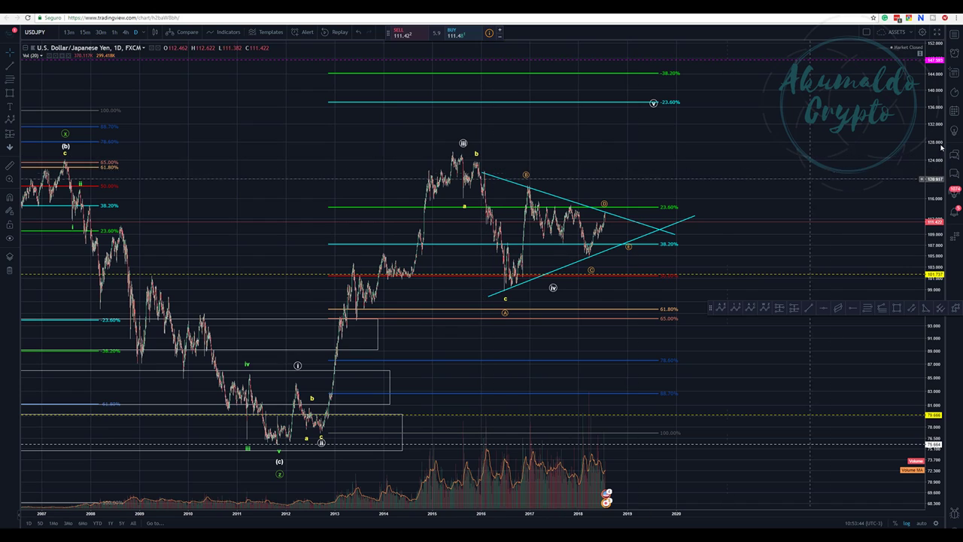
pyautogui.click(854, 308)
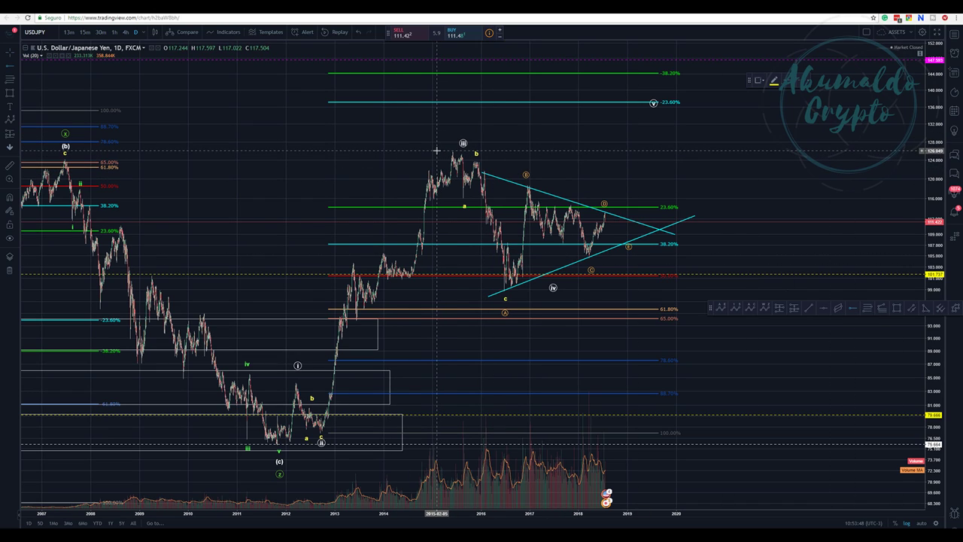
pyautogui.click(436, 152)
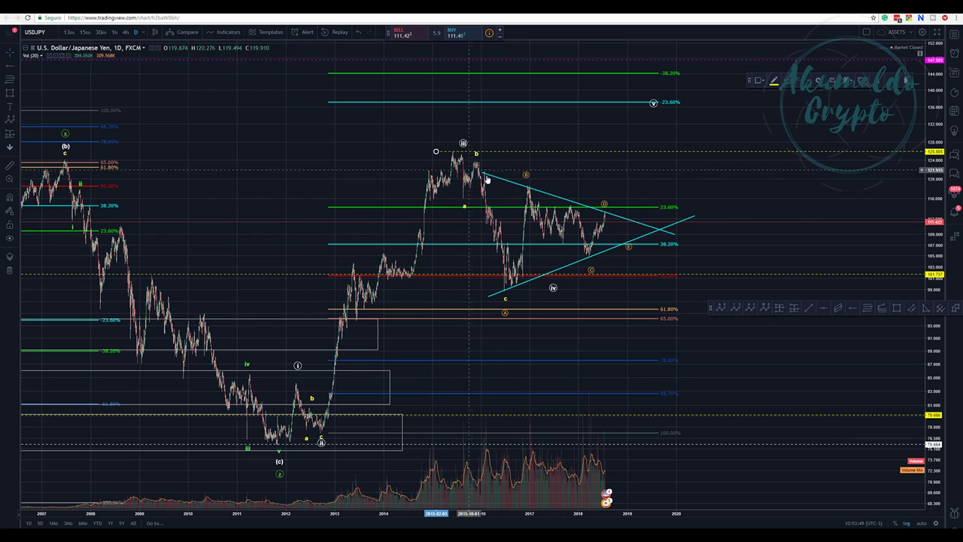
# Format the ray at the 2015 high as a solid red line
pyautogui.rightClick(610, 155)
pyautogui.click(640, 172)
pyautogui.click(527, 227)
pyautogui.click(532, 241)
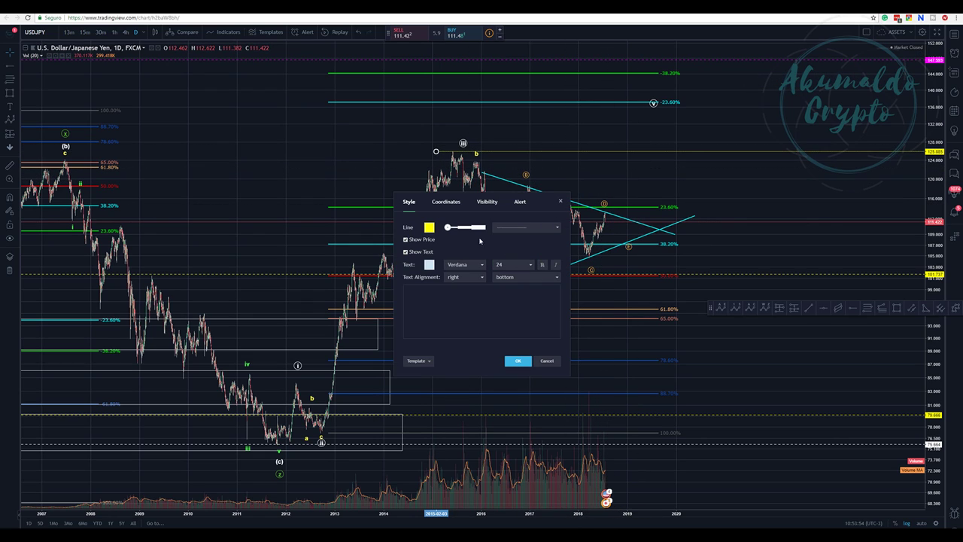
pyautogui.click(430, 227)
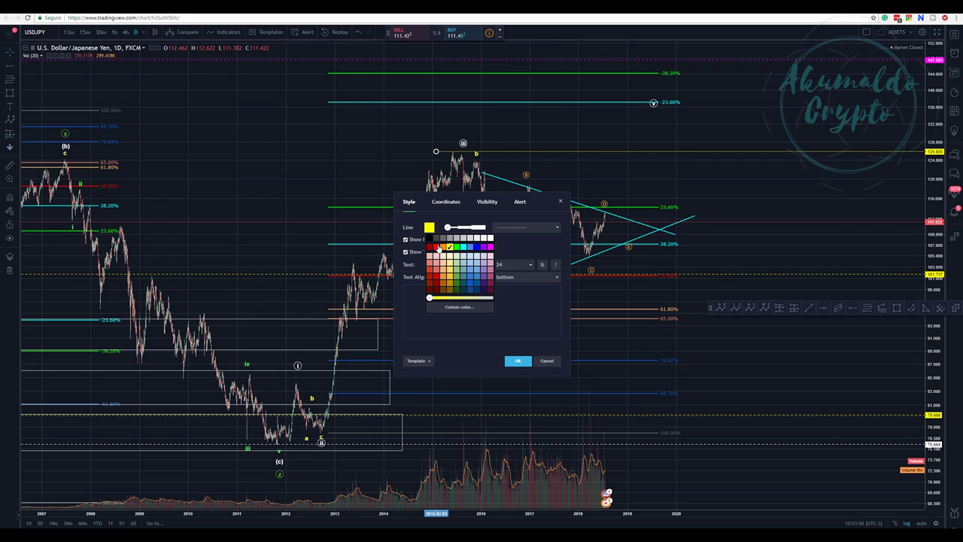
pyautogui.click(436, 246)
pyautogui.click(512, 361)
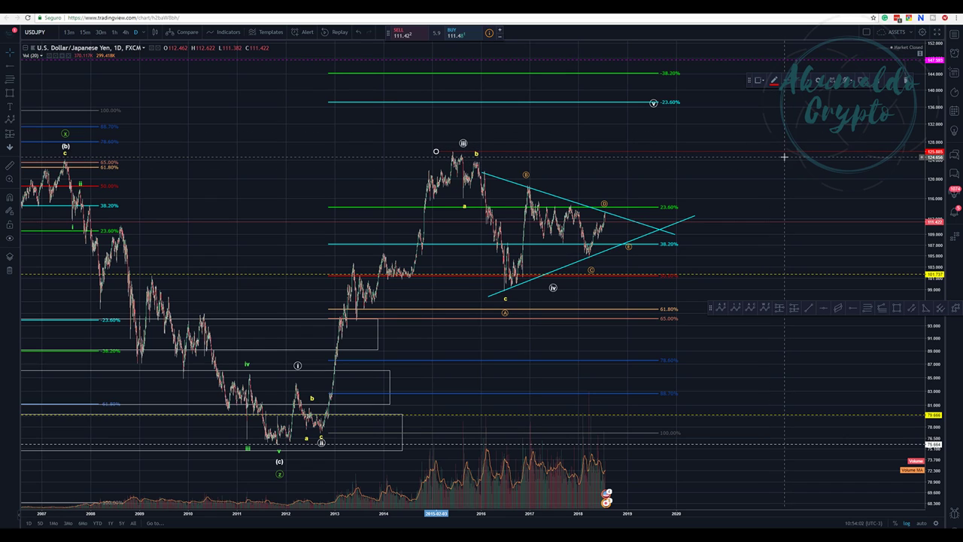
# Raise labels A and C of the orange triangle closer to their price lows, with C near 104.3
pyautogui.click(503, 313)
pyautogui.moveTo(596, 268); pyautogui.dragTo(592, 260)
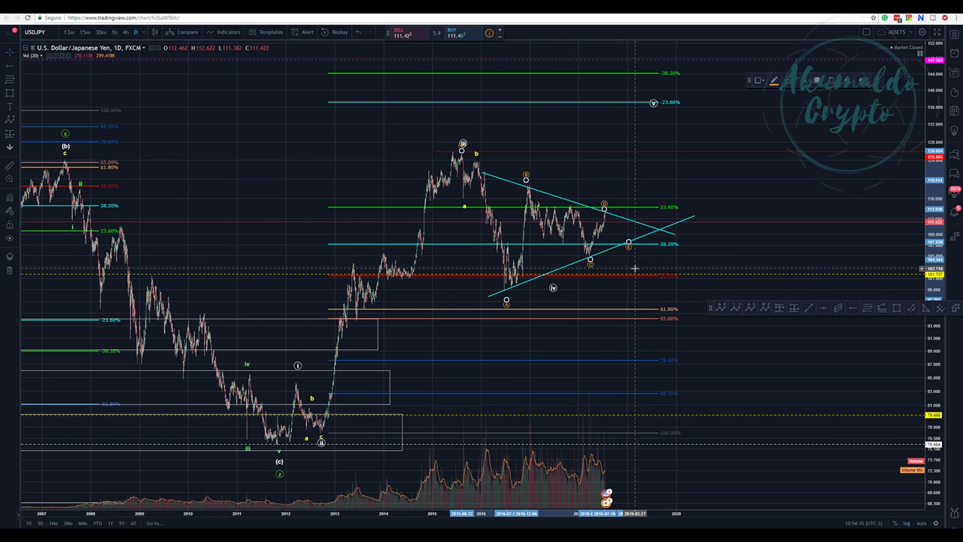
pyautogui.moveTo(504, 120); pyautogui.dragTo(525, 83)
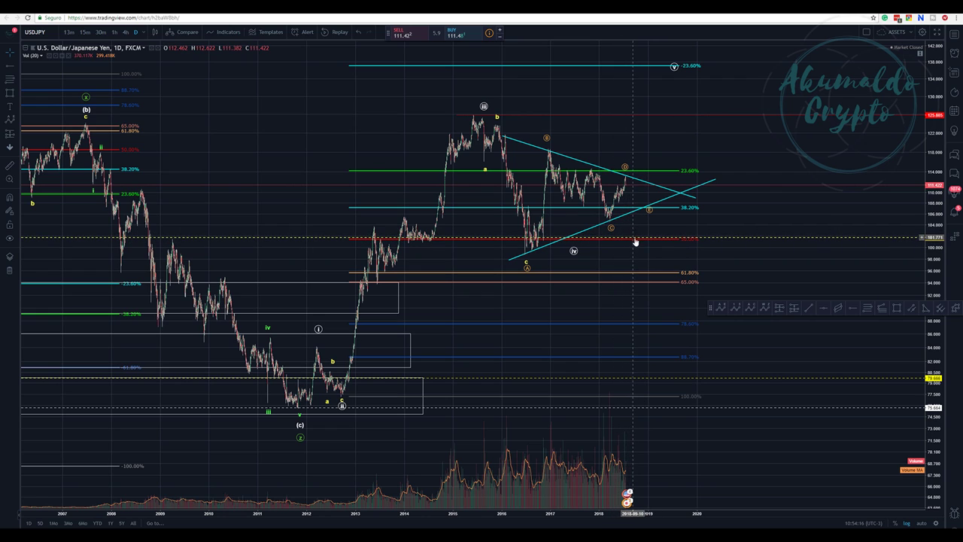
pyautogui.click(649, 207)
pyautogui.click(663, 243)
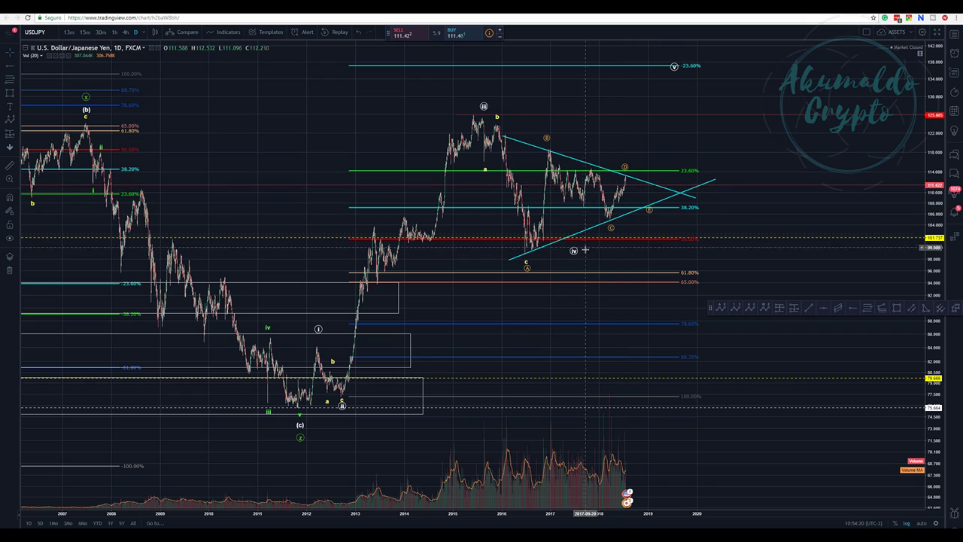
# Raise the yellow c and orange A labels closer to the July 2016 low, and shift wave v to about September 2019
pyautogui.click(527, 261)
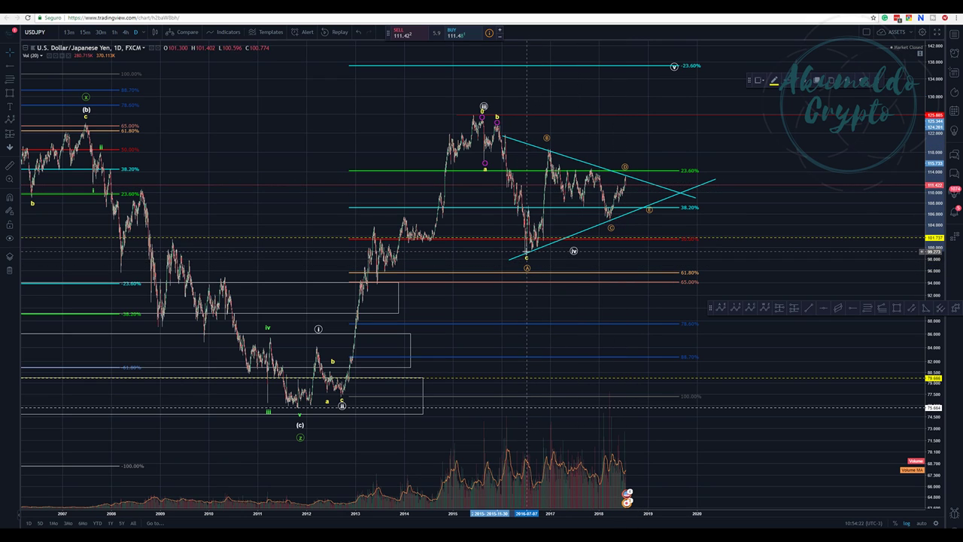
pyautogui.click(525, 265)
pyautogui.moveTo(524, 265); pyautogui.dragTo(527, 259)
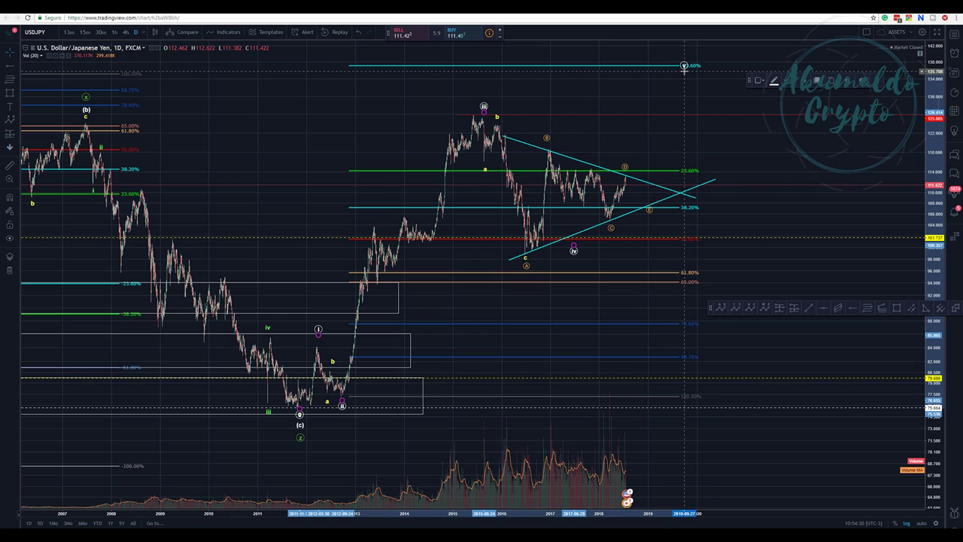
# Remove the Fibonacci retracement of the 2012–2015 rise and draw a new one from July 2015 near 125.8 down to about 98.9
pyautogui.rightClick(663, 241)
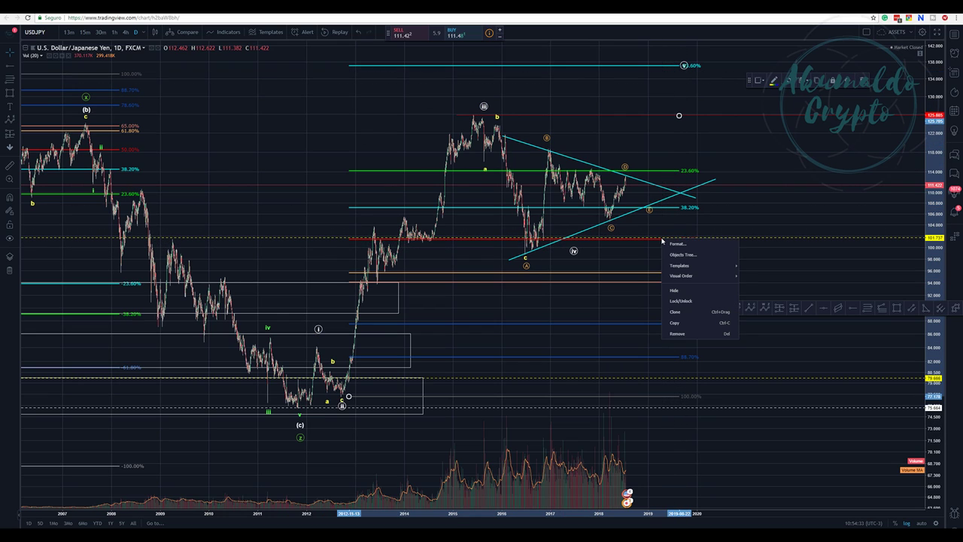
pyautogui.click(679, 334)
pyautogui.moveTo(508, 295); pyautogui.dragTo(571, 287)
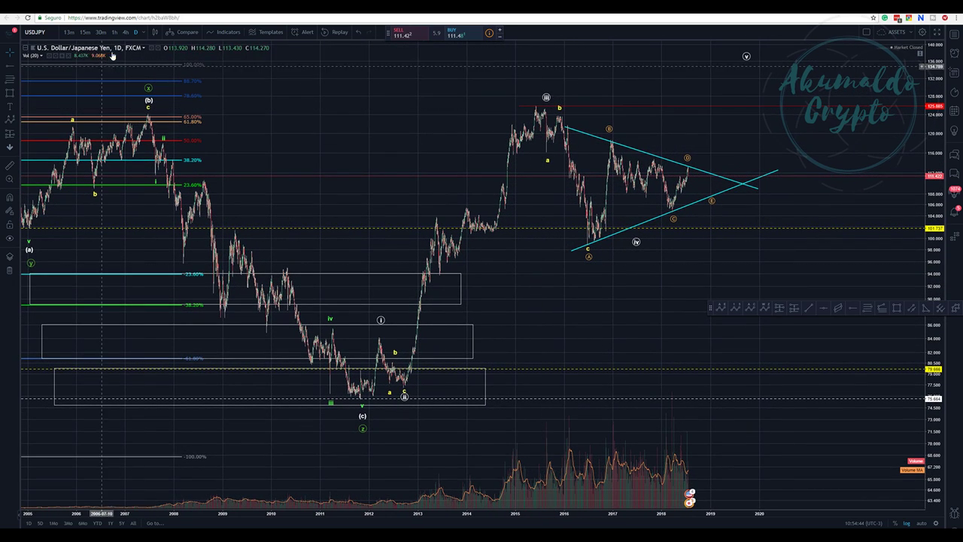
pyautogui.click(9, 79)
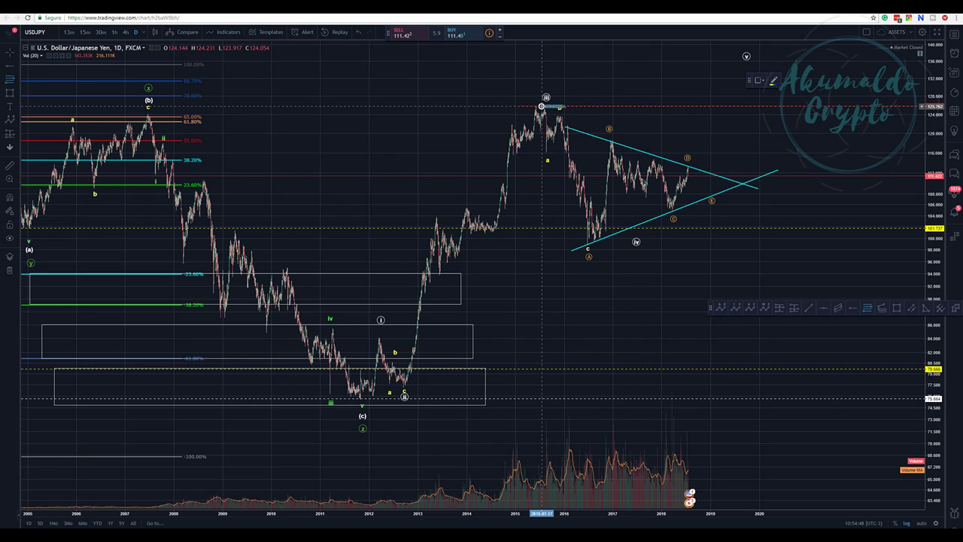
pyautogui.click(541, 106)
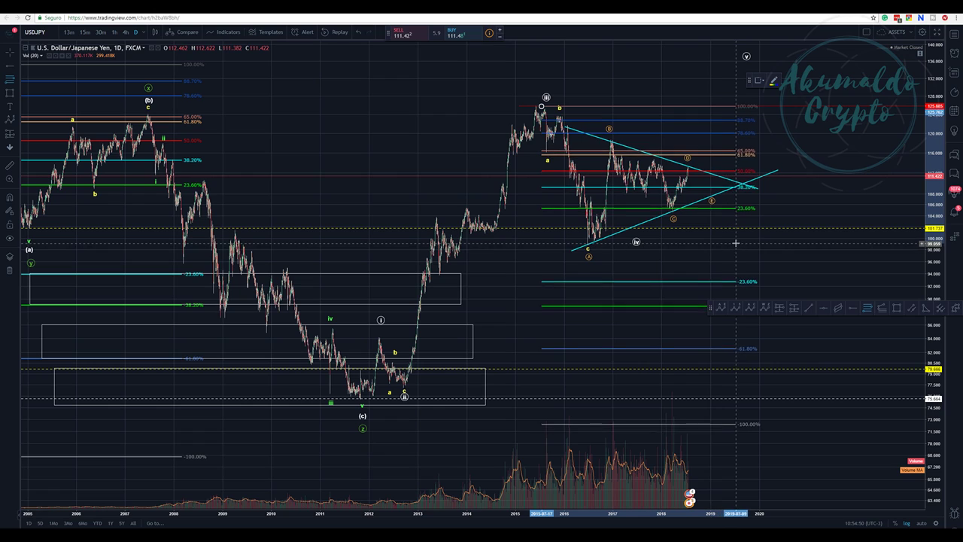
pyautogui.click(785, 243)
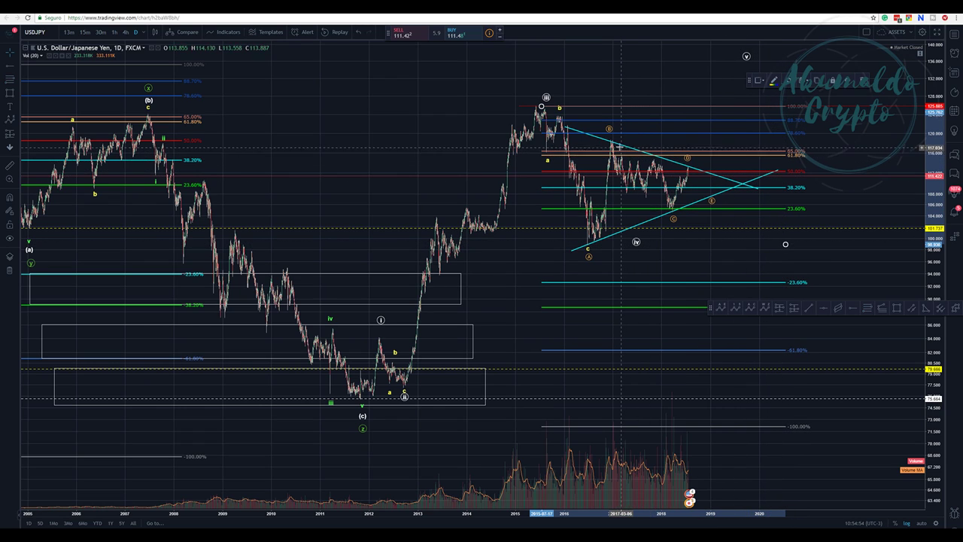
# Draw a rectangle around the 61.8–65% retracement levels, about 118.7 to 115.3, from September 2016 to July 2019
pyautogui.click(541, 107)
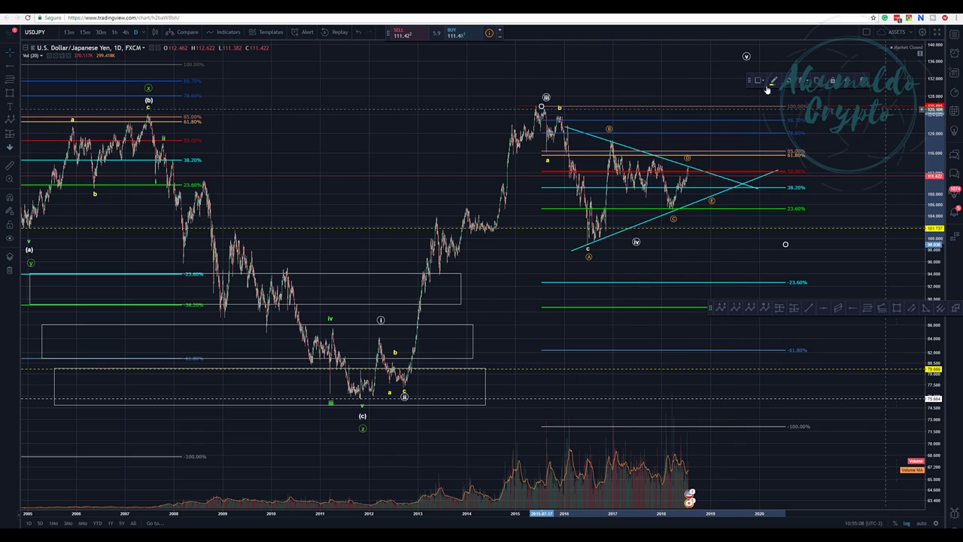
pyautogui.click(9, 93)
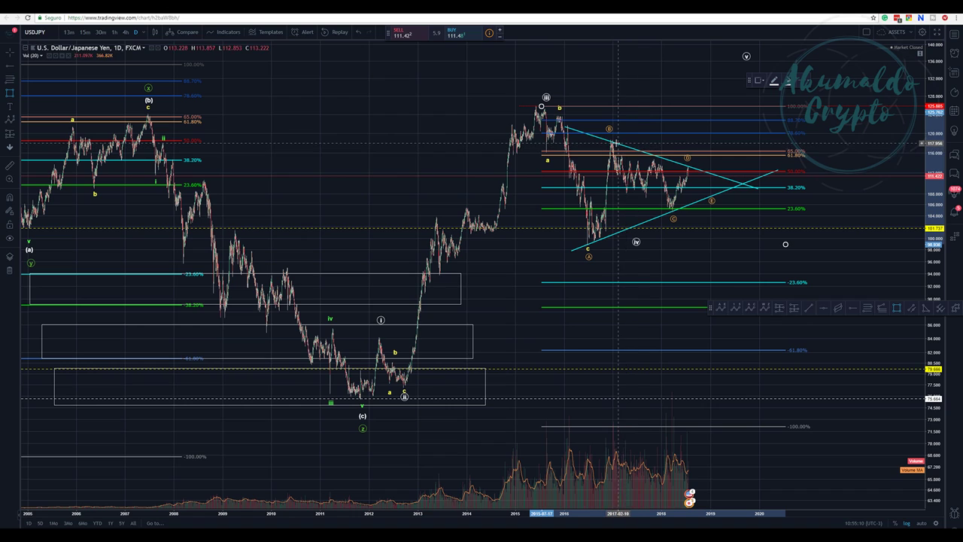
pyautogui.moveTo(598, 137)
pyautogui.mouseDown()
pyautogui.moveTo(651, 156)
pyautogui.moveTo(732, 155)
pyautogui.mouseUp()
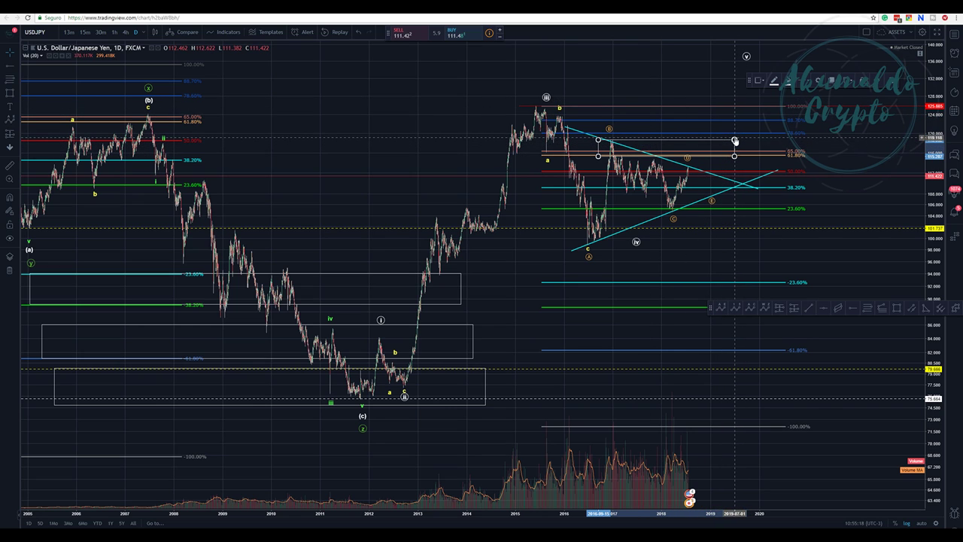
# Examine the wave count from the 2002 high through the 2011 low to the triangle and its new rectangle
pyautogui.moveTo(215, 130); pyautogui.dragTo(373, 119)
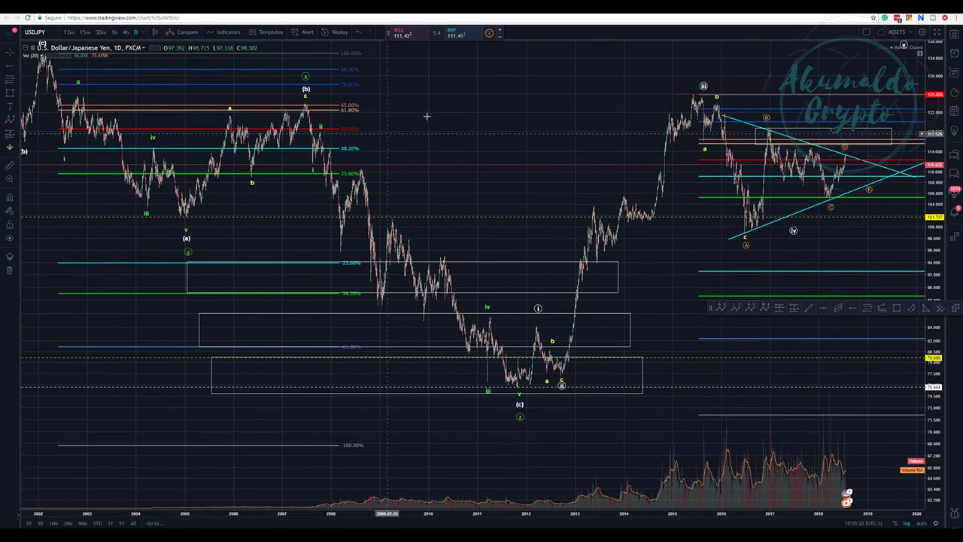
pyautogui.hotkey('ctrl', 'z')
pyautogui.hotkey('ctrl', 'z')
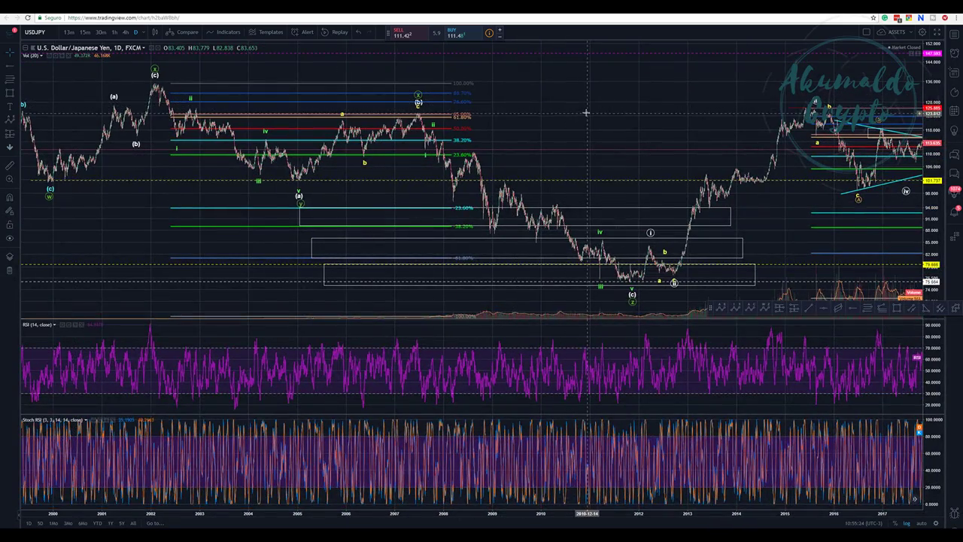
pyautogui.hotkey('ctrl', 'y')
pyautogui.moveTo(398, 97); pyautogui.dragTo(333, 86)
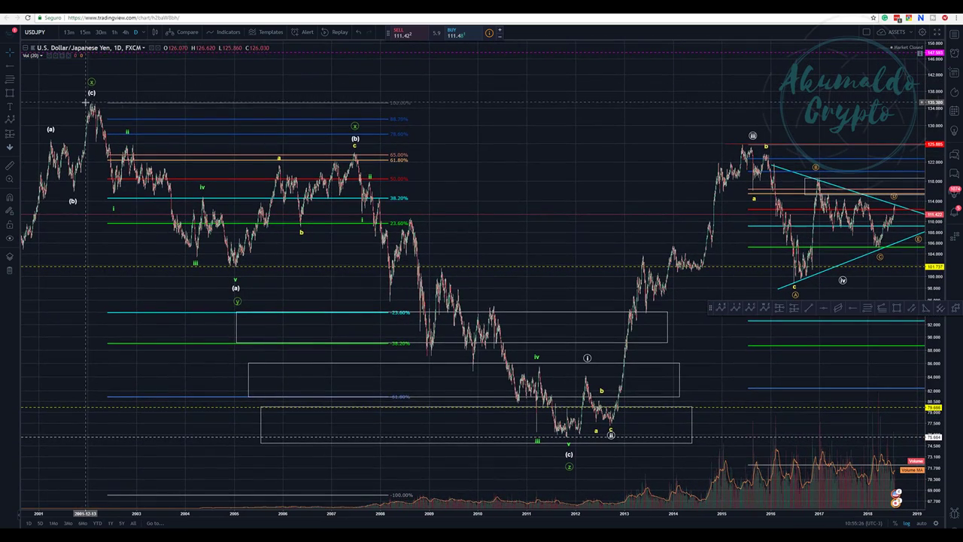
pyautogui.moveTo(567, 130); pyautogui.dragTo(335, 99)
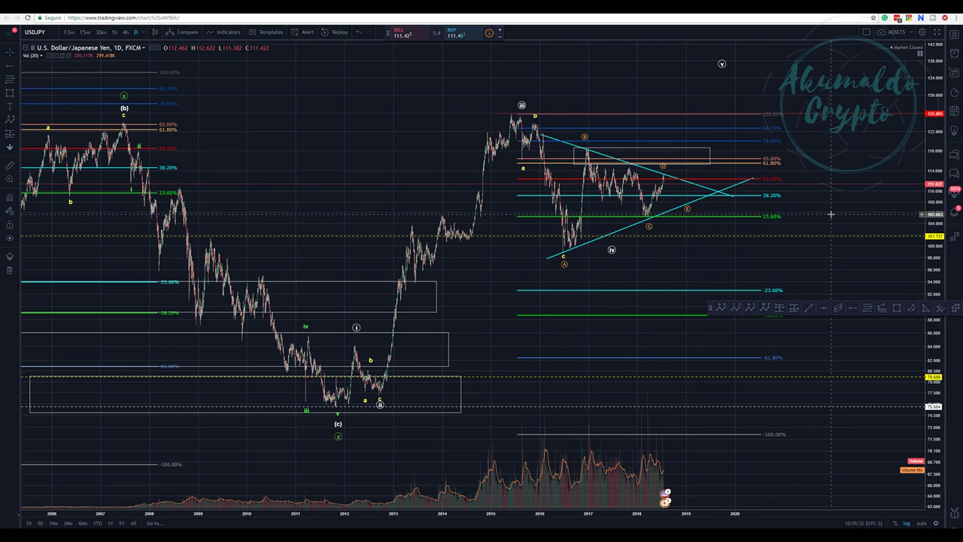
pyautogui.moveTo(844, 159); pyautogui.dragTo(810, 164)
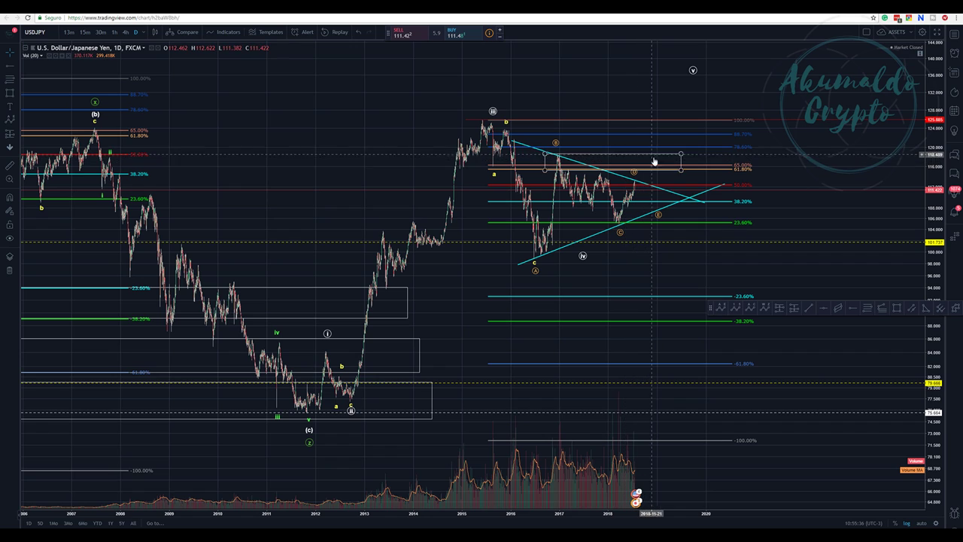
pyautogui.moveTo(321, 120); pyautogui.dragTo(369, 119)
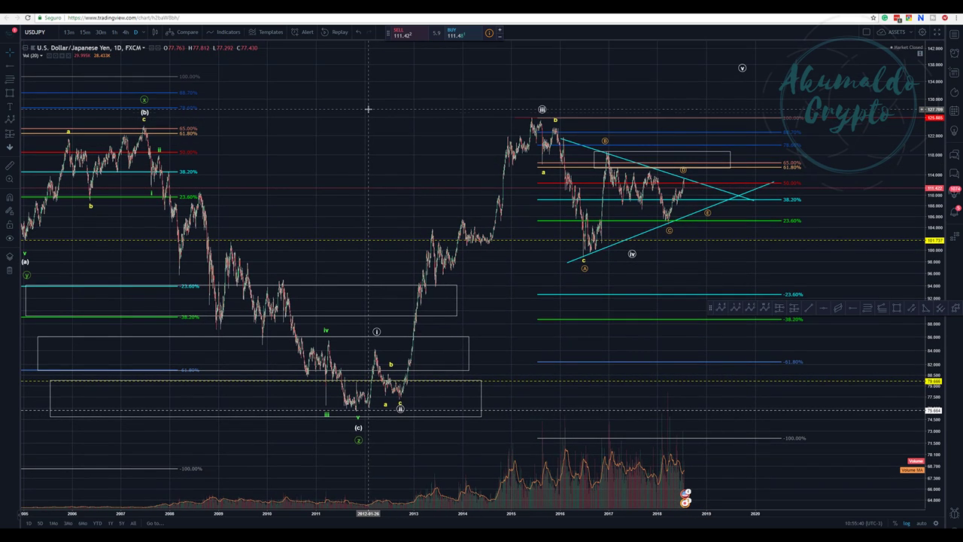
# Extend the rectangle over the 61.8–65% levels to about late 2020
pyautogui.moveTo(362, 137); pyautogui.dragTo(336, 130)
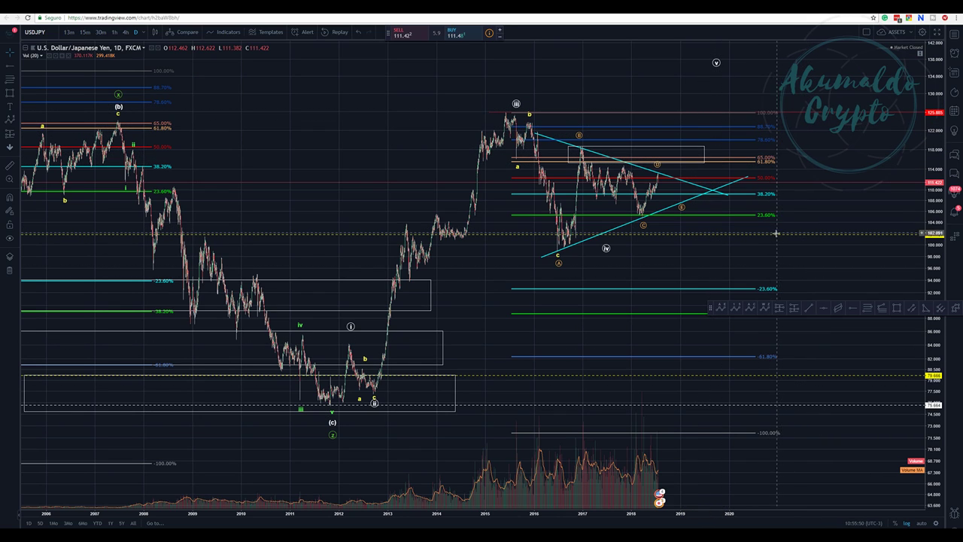
pyautogui.click(706, 150)
pyautogui.moveTo(713, 148); pyautogui.dragTo(774, 145)
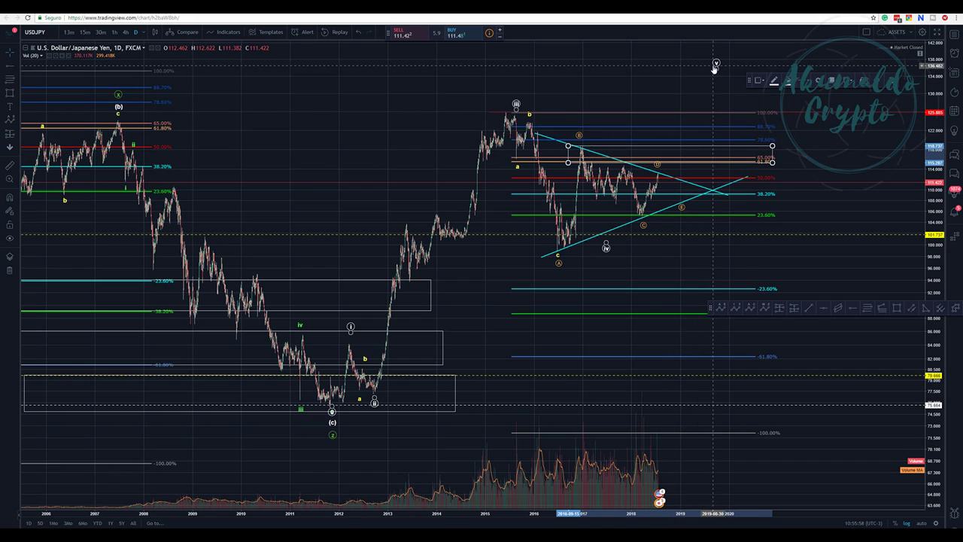
# Try wave v near 136.4 and 144 in December 2019 and 150 in April 2020, and place it near 140 in about September 2020
pyautogui.moveTo(717, 63); pyautogui.dragTo(726, 62)
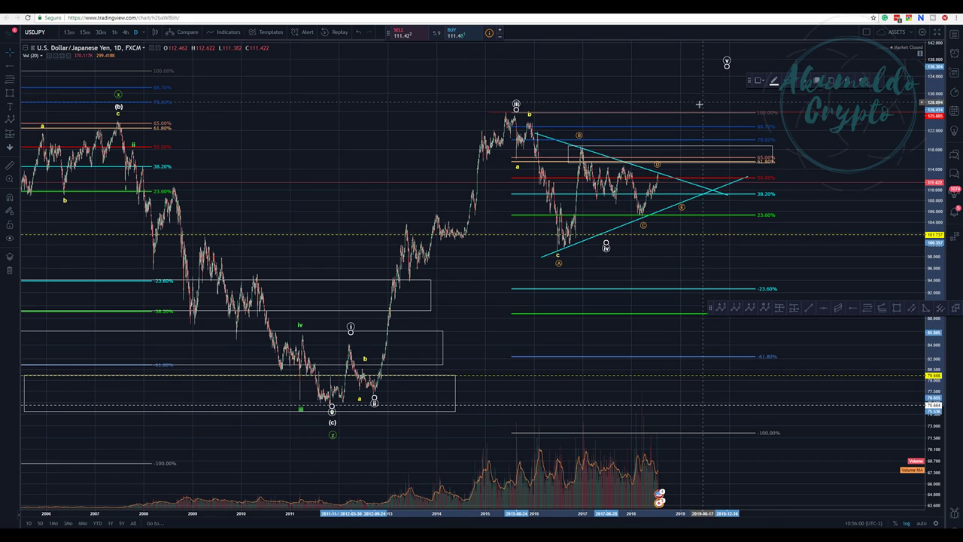
pyautogui.moveTo(699, 107); pyautogui.dragTo(658, 166)
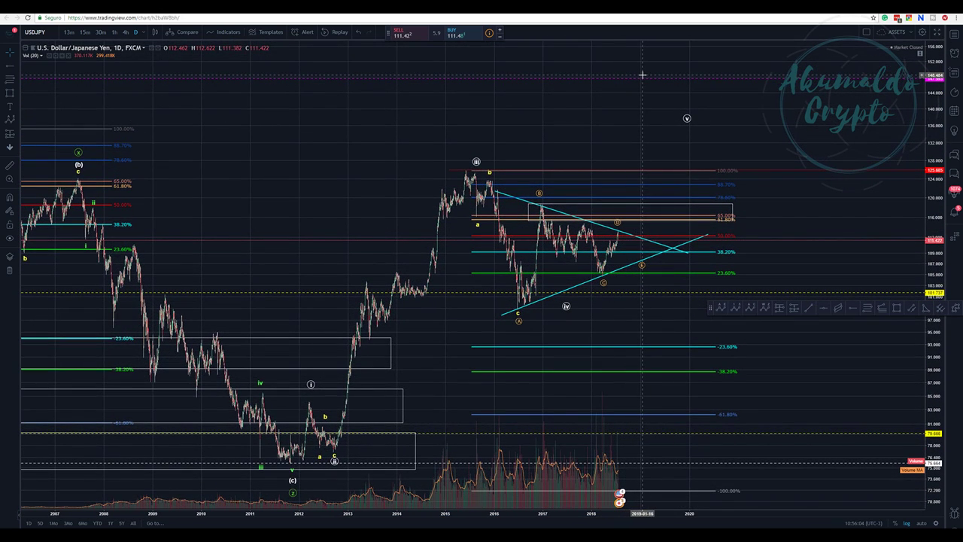
pyautogui.moveTo(686, 120); pyautogui.dragTo(688, 92)
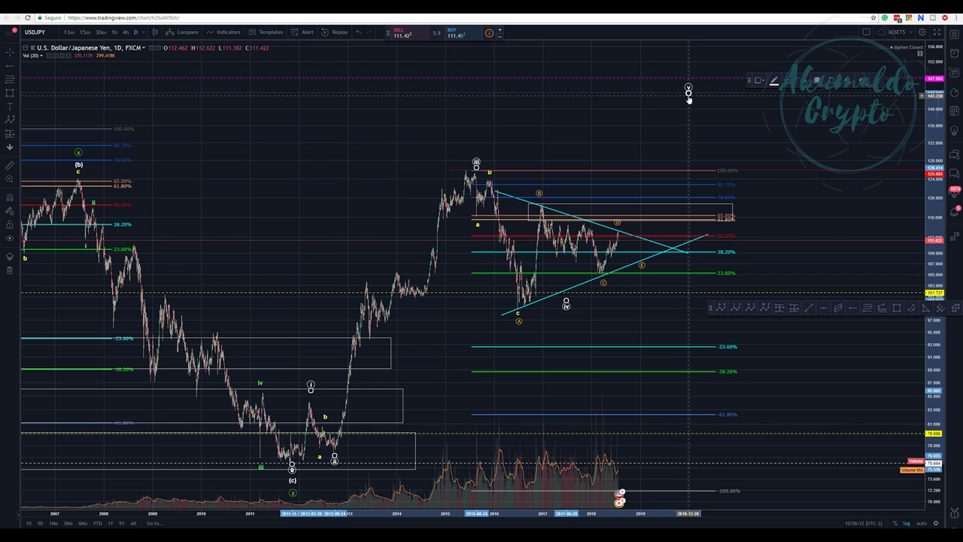
pyautogui.moveTo(688, 90); pyautogui.dragTo(702, 66)
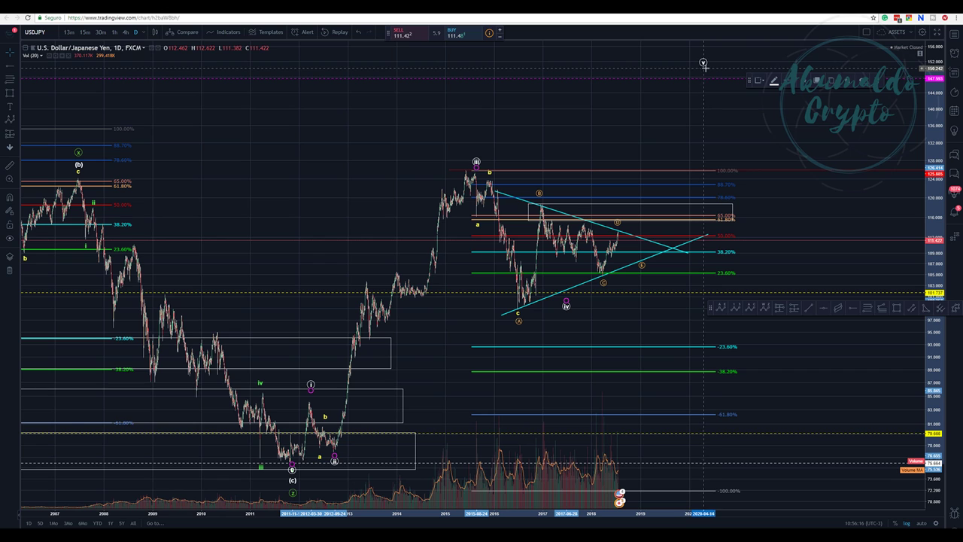
pyautogui.moveTo(712, 60)
pyautogui.mouseDown()
pyautogui.moveTo(709, 122)
pyautogui.moveTo(719, 129)
pyautogui.mouseUp()
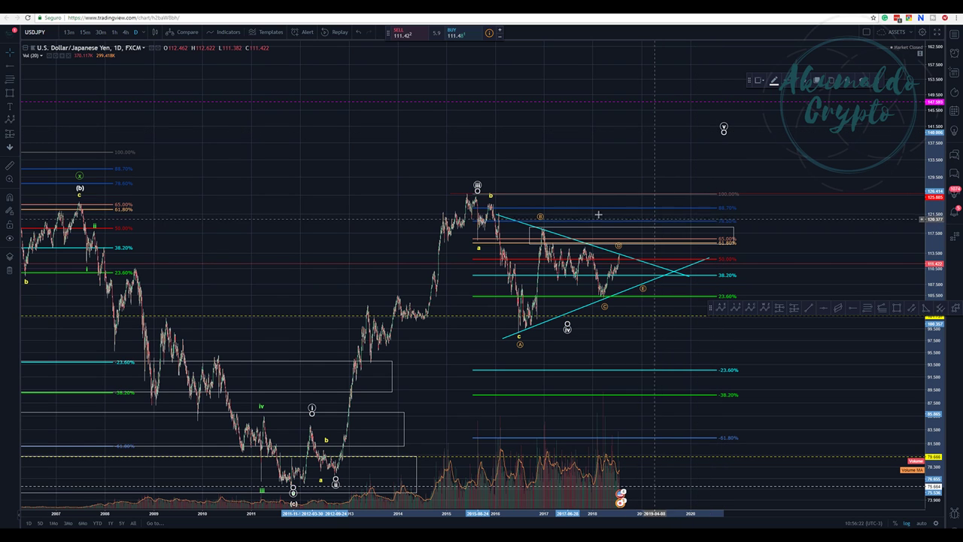
# Replace the Fibonacci retracement below the 2015 high with one between the 2011 low, about 75.6, and the 2015 high, about 125.9
pyautogui.moveTo(621, 142); pyautogui.dragTo(634, 84)
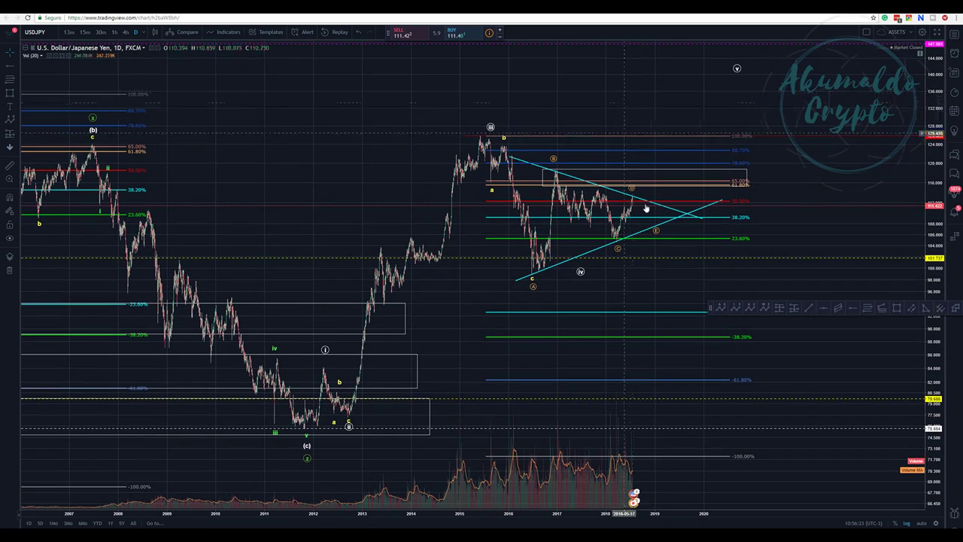
pyautogui.rightClick(605, 316)
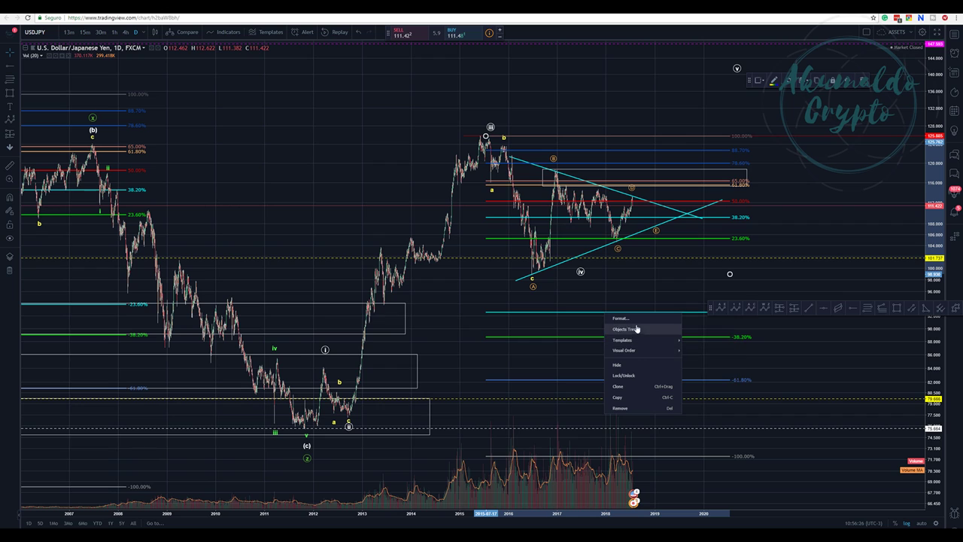
pyautogui.click(620, 408)
pyautogui.moveTo(559, 318); pyautogui.dragTo(570, 278)
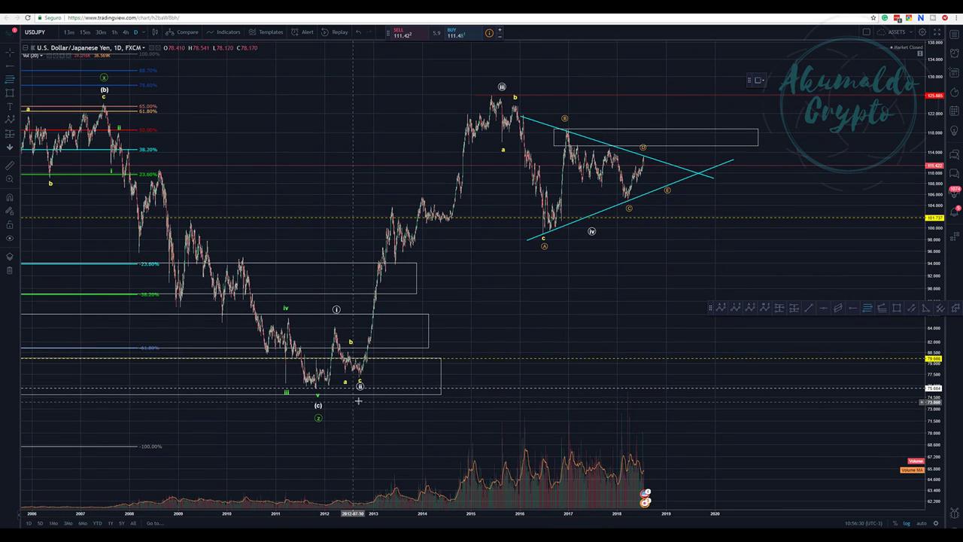
pyautogui.click(337, 389)
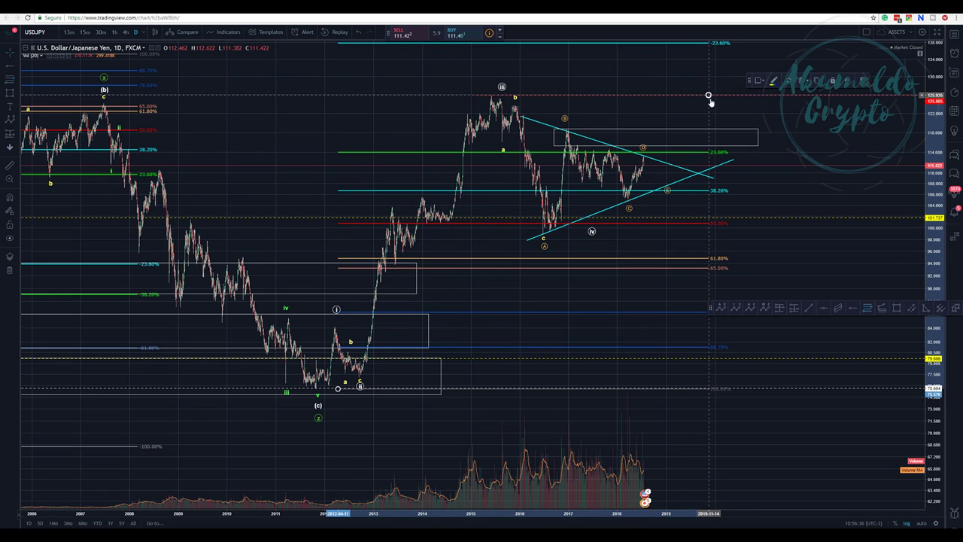
# Move wave v onto the -23.6% extension in about September 2019 and shorten the resistance rectangle to about June 2020
pyautogui.click(716, 77)
pyautogui.moveTo(716, 76)
pyautogui.mouseDown()
pyautogui.moveTo(687, 98)
pyautogui.moveTo(715, 86)
pyautogui.moveTo(669, 90)
pyautogui.mouseUp()
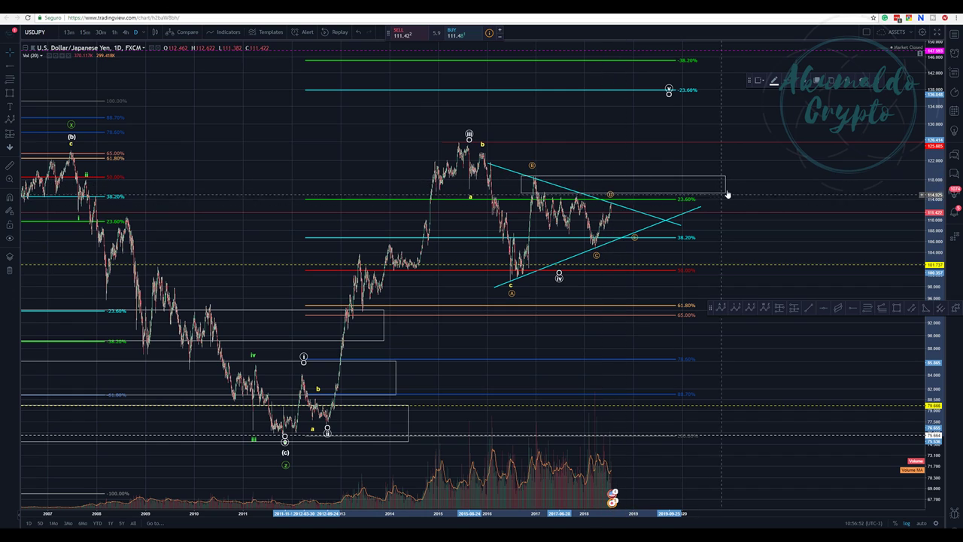
pyautogui.moveTo(726, 193); pyautogui.dragTo(703, 193)
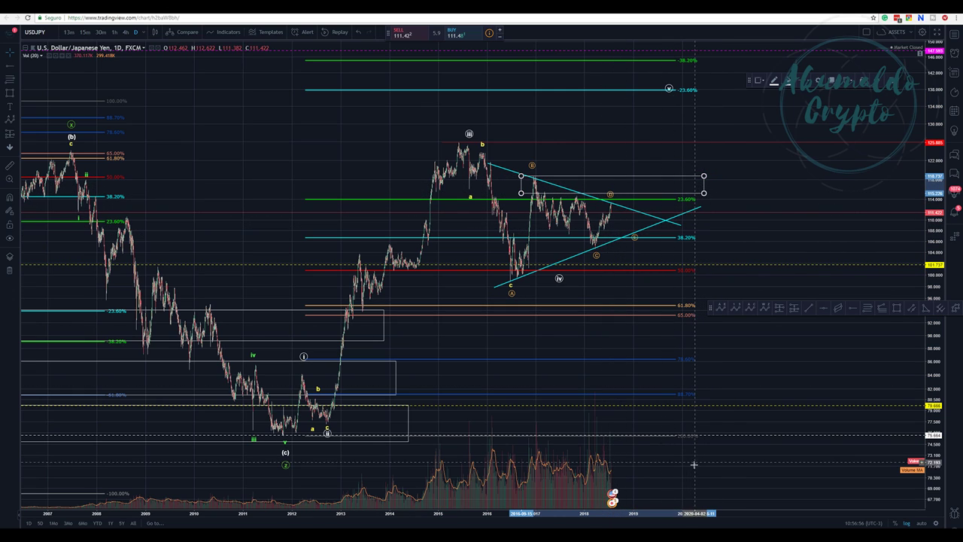
# Draw a rising trend line above the volume bars from about November 2012 to January 2019
pyautogui.moveTo(703, 453); pyautogui.dragTo(721, 437)
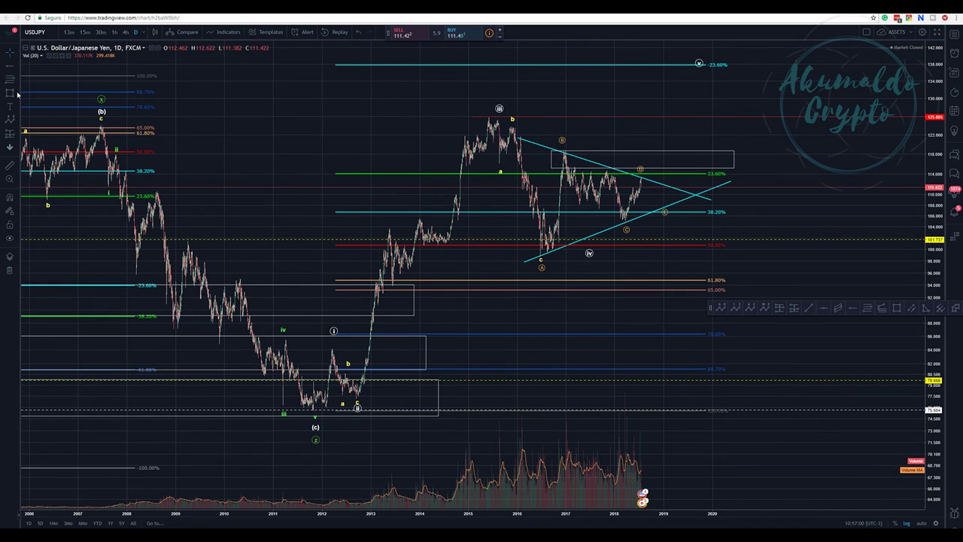
pyautogui.click(10, 65)
pyautogui.click(364, 486)
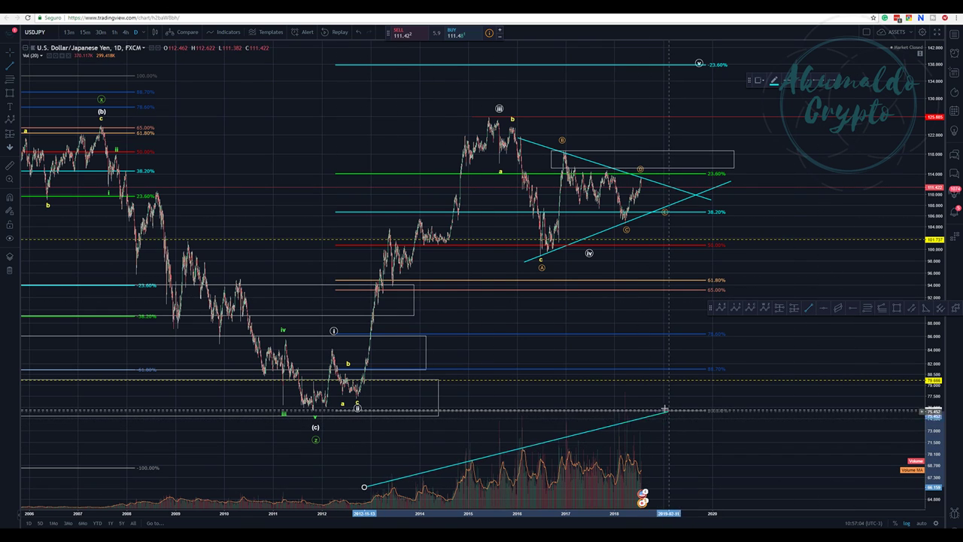
pyautogui.click(664, 386)
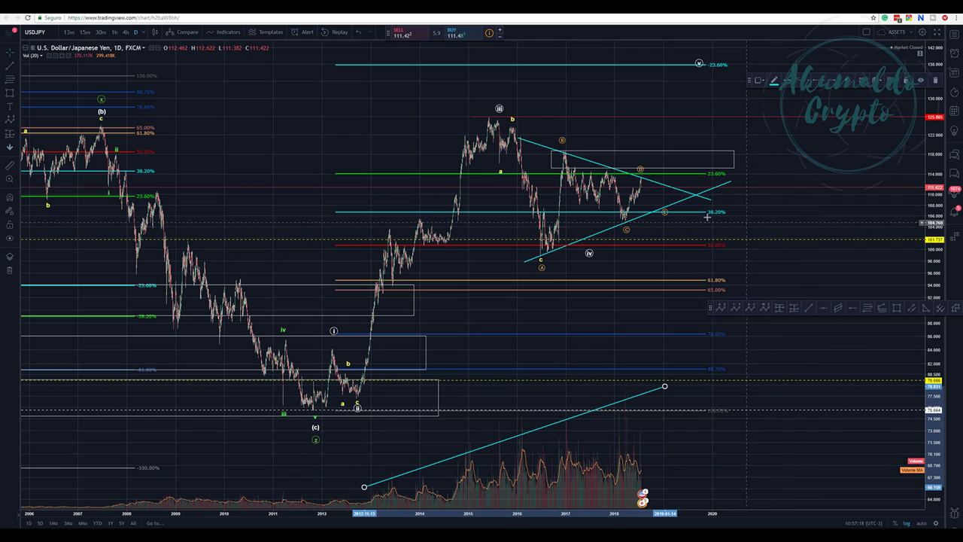
# Examine the wave count from the earliest data in 1993 through the 2011 low and on to the triangle
pyautogui.moveTo(791, 215); pyautogui.dragTo(839, 210)
pyautogui.moveTo(336, 114); pyautogui.dragTo(631, 113)
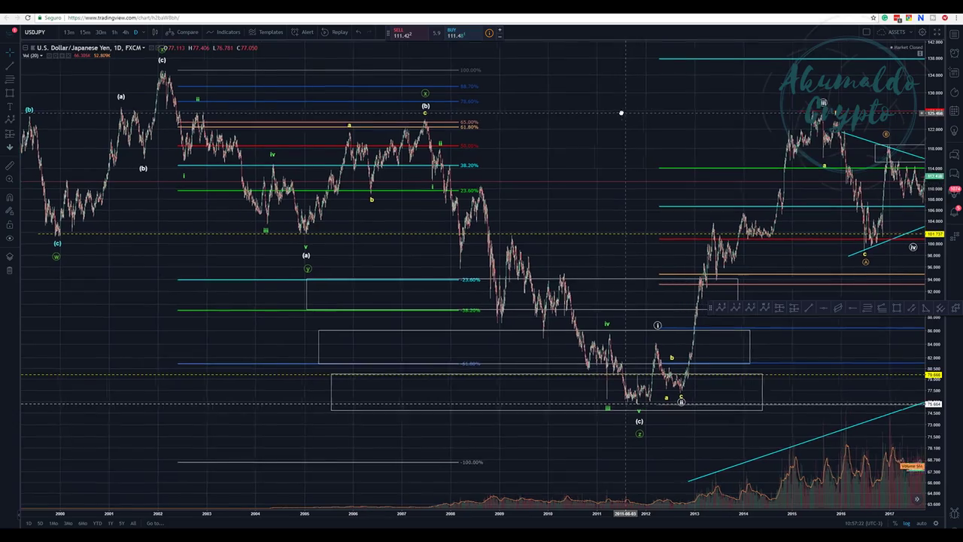
pyautogui.moveTo(563, 101); pyautogui.dragTo(676, 111)
pyautogui.moveTo(135, 301); pyautogui.dragTo(393, 281)
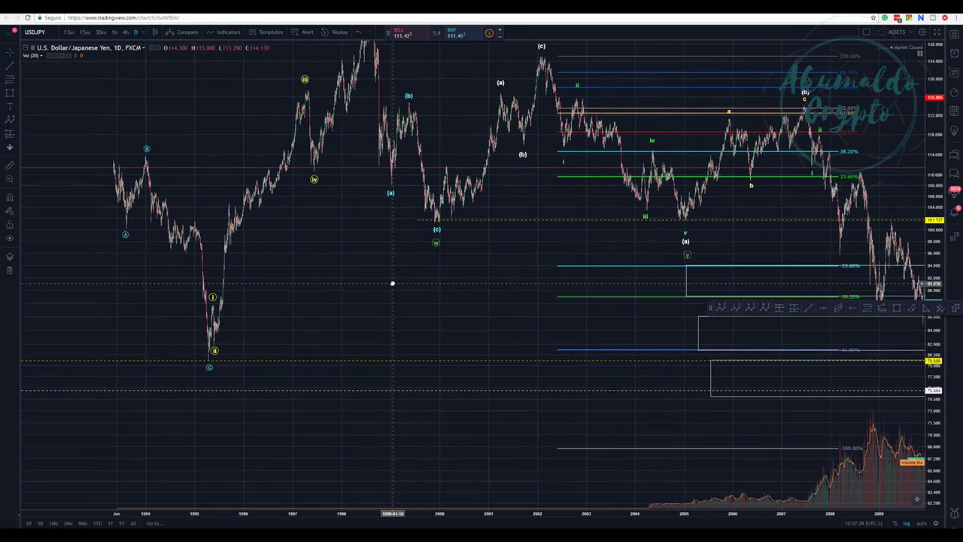
pyautogui.hscroll(6, 448, 308)
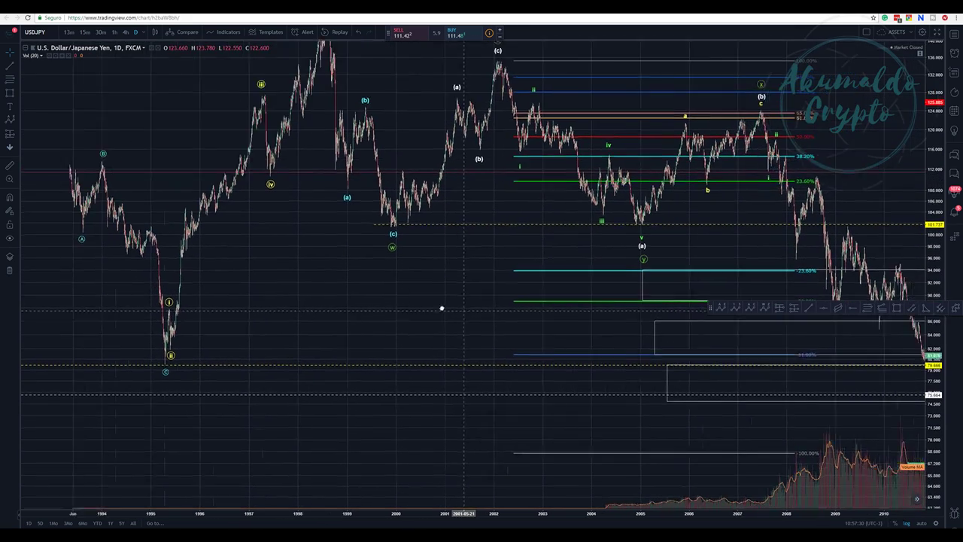
pyautogui.moveTo(747, 115); pyautogui.dragTo(548, 426)
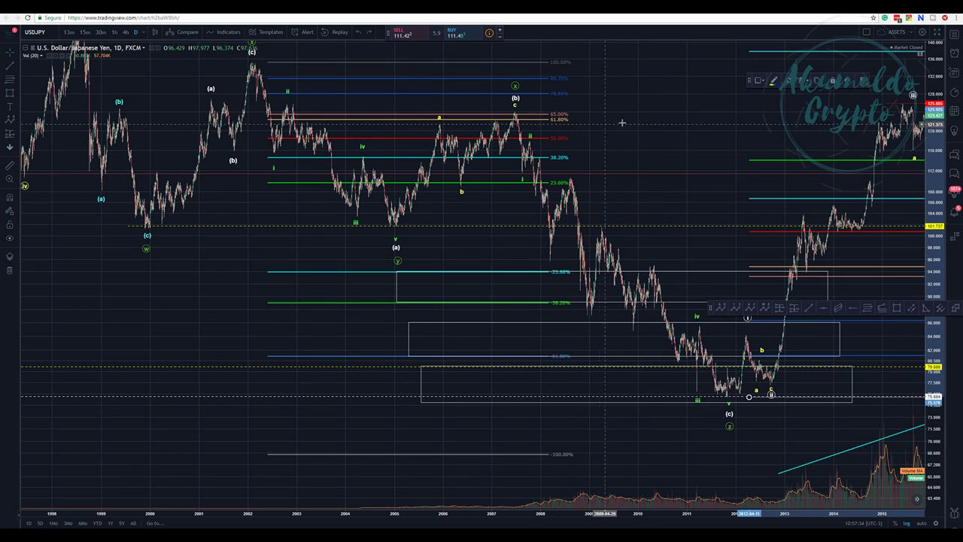
pyautogui.moveTo(627, 97); pyautogui.dragTo(252, 103)
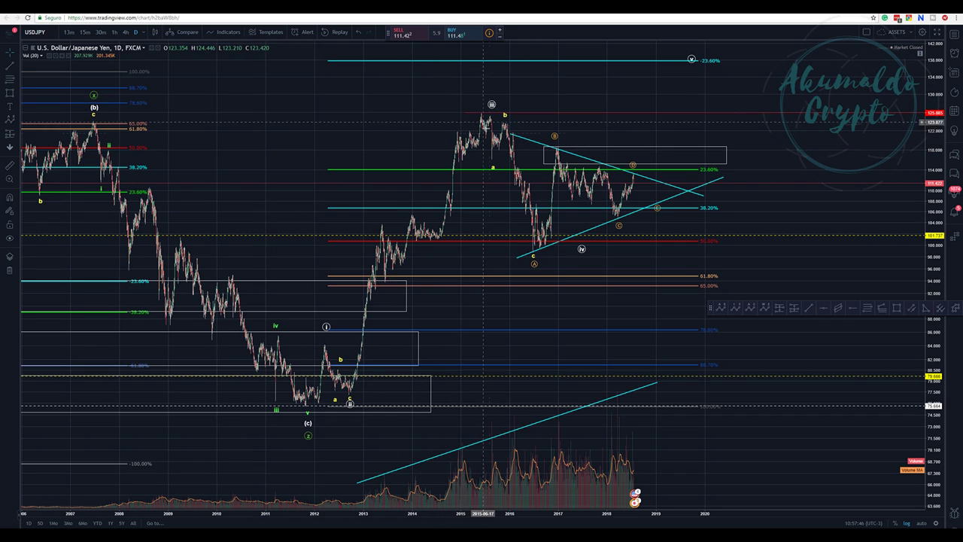
# Move the wave iv label below the triangle to about January 2018
pyautogui.click(583, 250)
pyautogui.moveTo(583, 249)
pyautogui.mouseDown()
pyautogui.moveTo(545, 267)
pyautogui.moveTo(579, 265)
pyautogui.moveTo(616, 244)
pyautogui.moveTo(609, 248)
pyautogui.mouseUp()
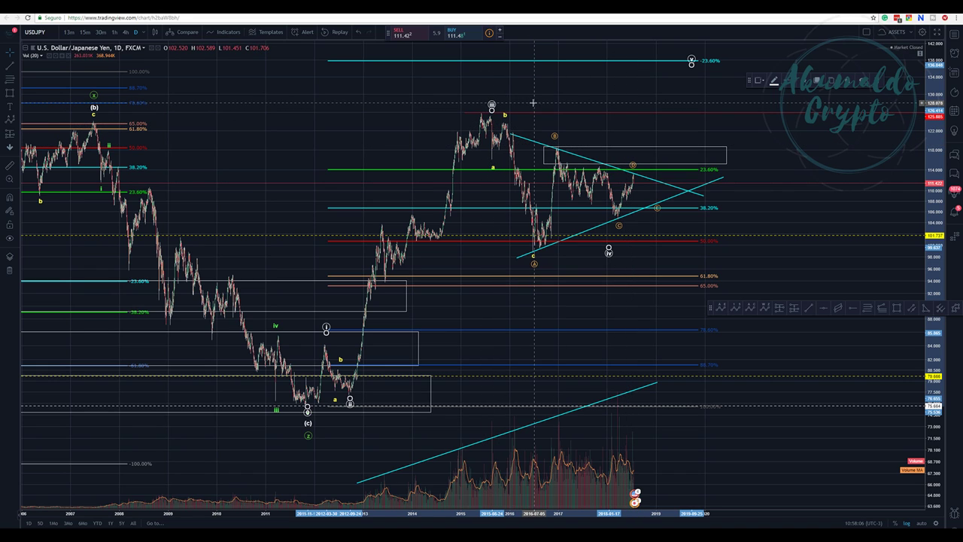
pyautogui.click(630, 13)
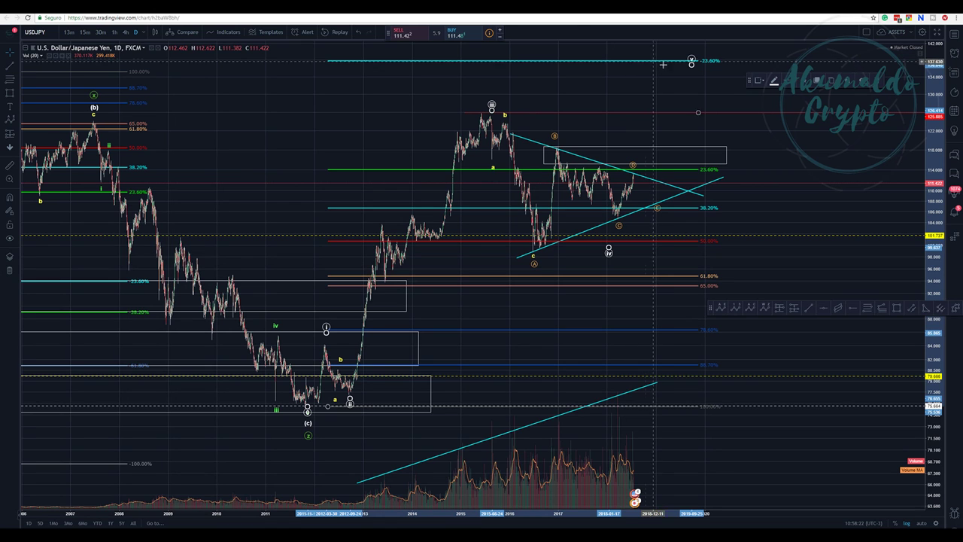
# Place a long position in late 2019 with entry at about 119.4, target at about 139.7 and stop at about 115.4
pyautogui.moveTo(665, 81); pyautogui.dragTo(644, 82)
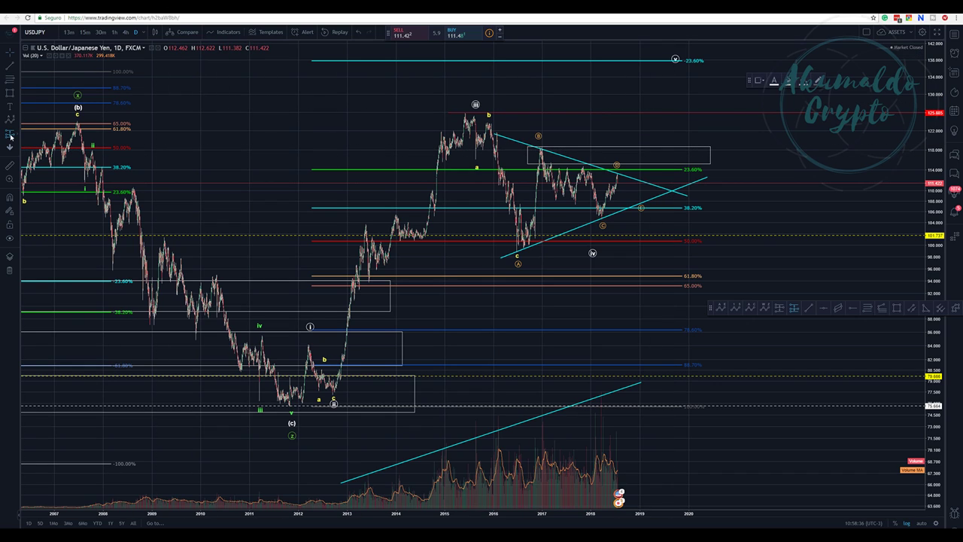
pyautogui.click(685, 147)
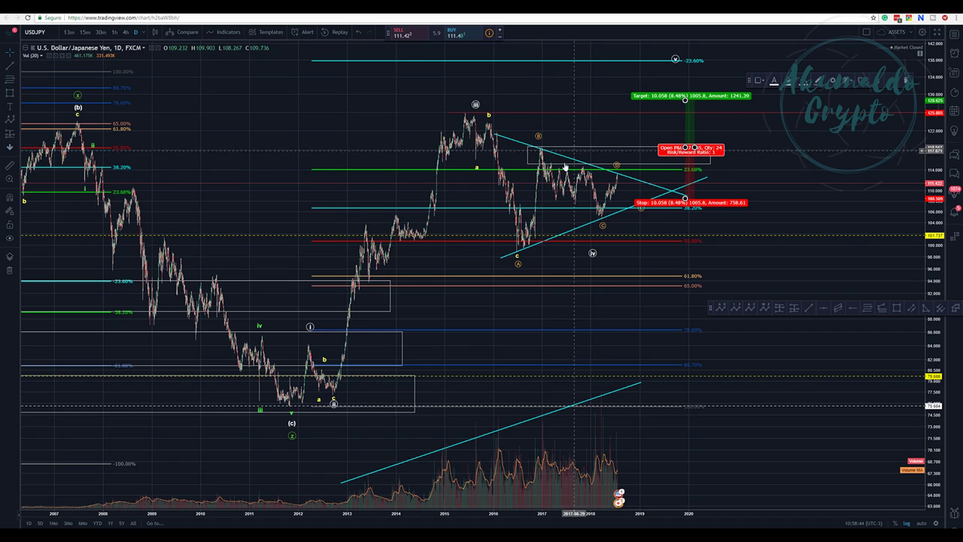
pyautogui.moveTo(698, 98); pyautogui.dragTo(685, 56)
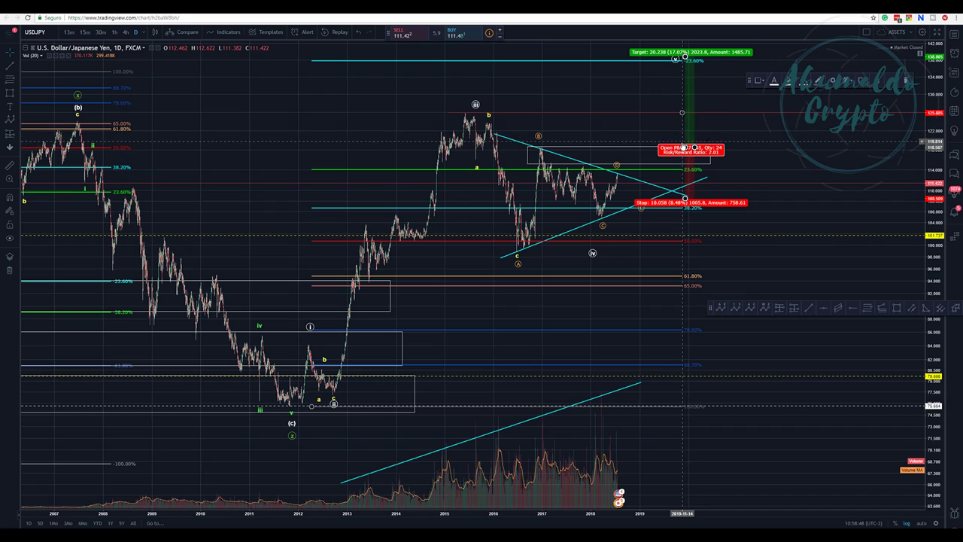
pyautogui.moveTo(684, 149); pyautogui.dragTo(684, 143)
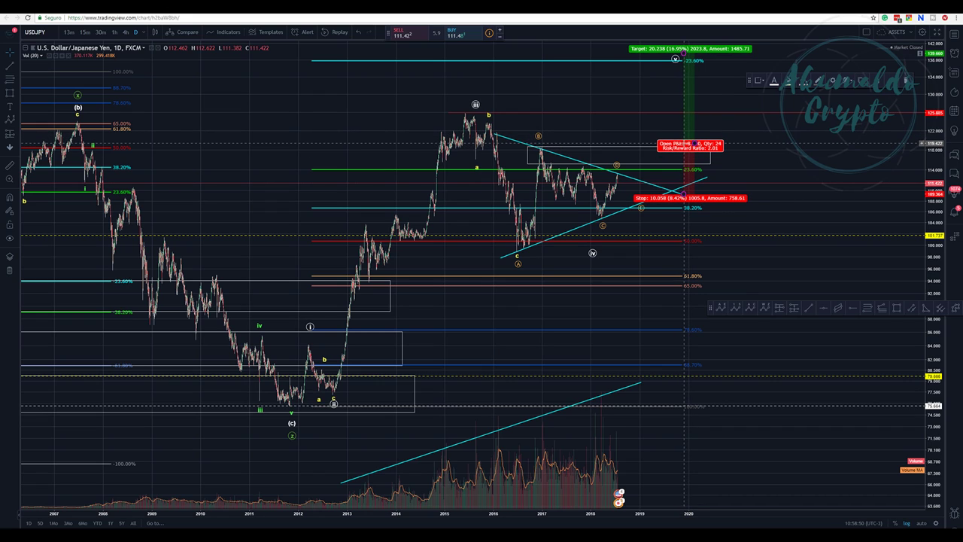
pyautogui.moveTo(681, 192); pyautogui.dragTo(686, 163)
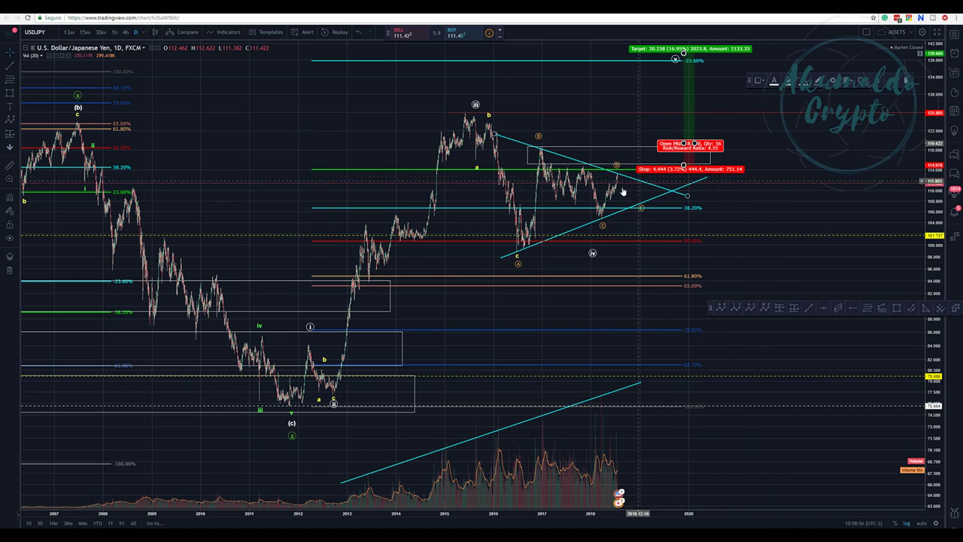
pyautogui.moveTo(683, 164)
pyautogui.mouseDown()
pyautogui.moveTo(697, 158)
pyautogui.moveTo(690, 163)
pyautogui.mouseUp()
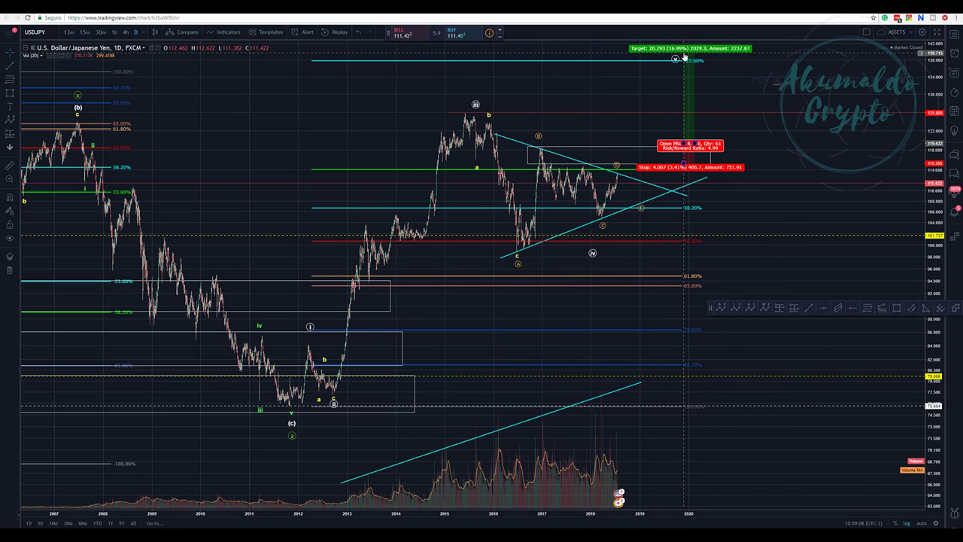
# Lower the long position's target to about 138 at the -23.6% extension and tighten its stop to about 117.9
pyautogui.moveTo(684, 57); pyautogui.dragTo(682, 63)
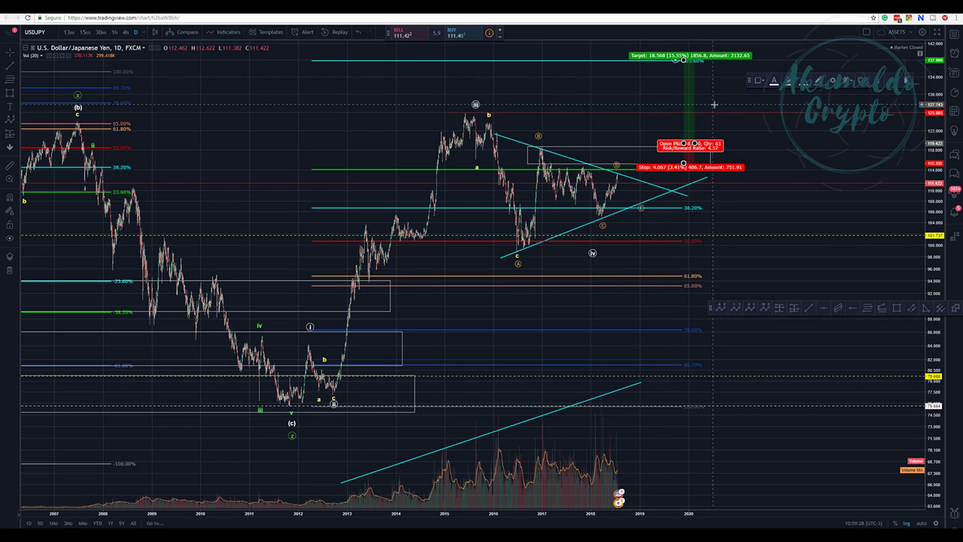
pyautogui.click(707, 98)
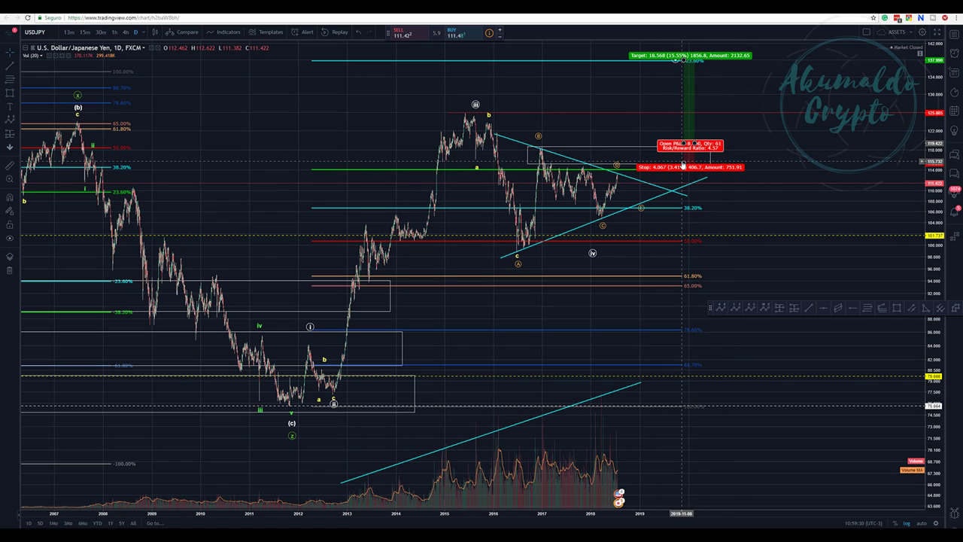
pyautogui.moveTo(683, 164); pyautogui.dragTo(686, 152)
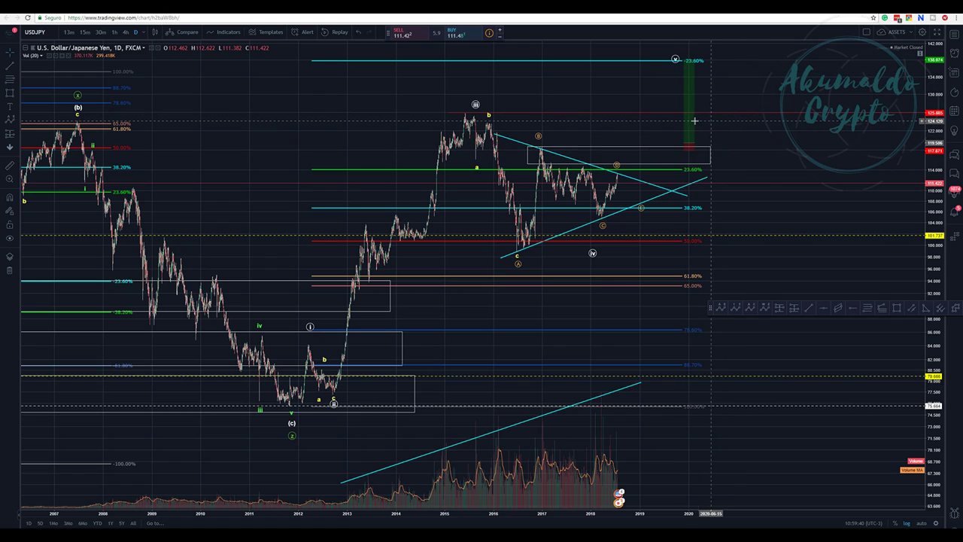
pyautogui.click(690, 106)
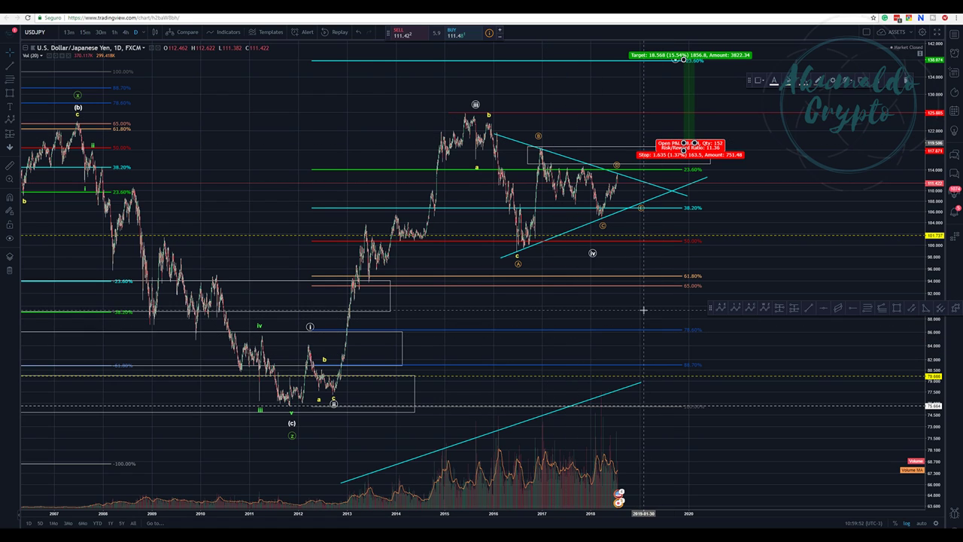
pyautogui.moveTo(283, 101); pyautogui.dragTo(336, 100)
pyautogui.moveTo(437, 99); pyautogui.dragTo(362, 119)
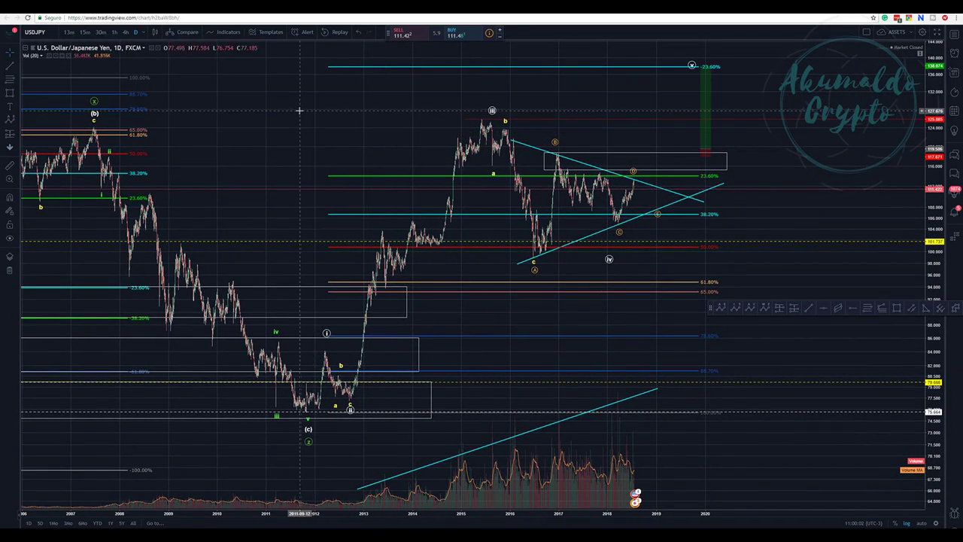
pyautogui.hscroll(-5, 467, 120)
pyautogui.moveTo(455, 116); pyautogui.dragTo(241, 128)
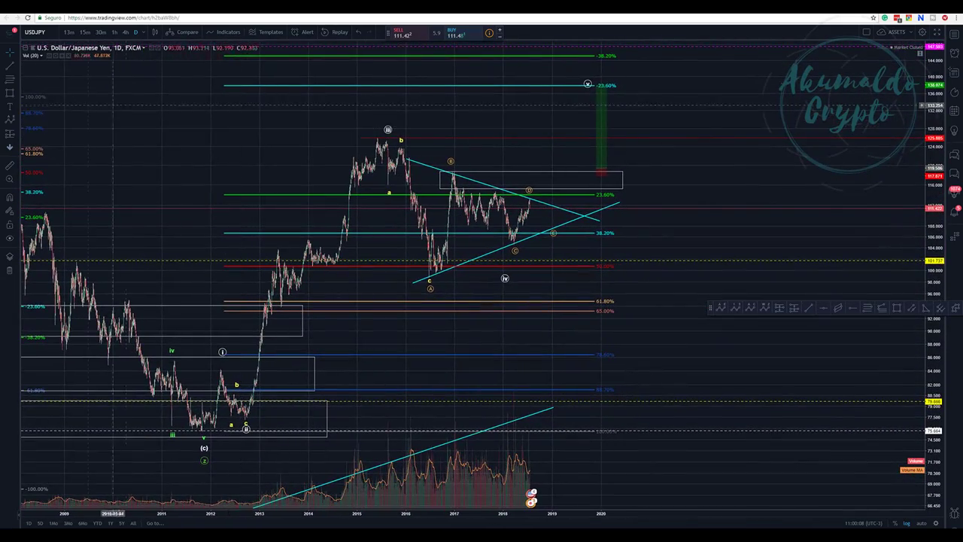